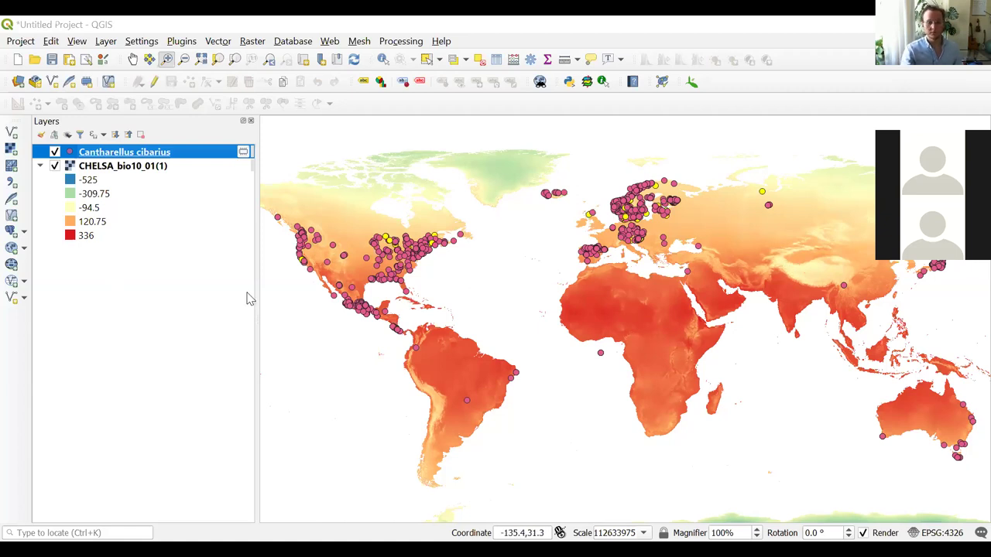
# - Remove the Cantharellus cibarius point layer and the CHELSA_bio10_01(1) raster layer from the project
pyautogui.rightClick(129, 156)
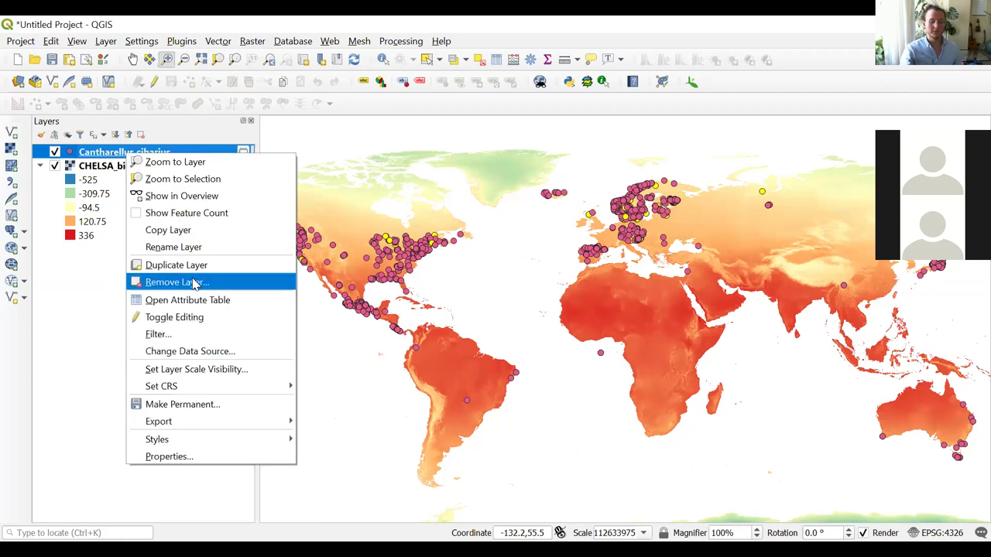
pyautogui.click(175, 281)
pyautogui.click(501, 306)
pyautogui.rightClick(135, 154)
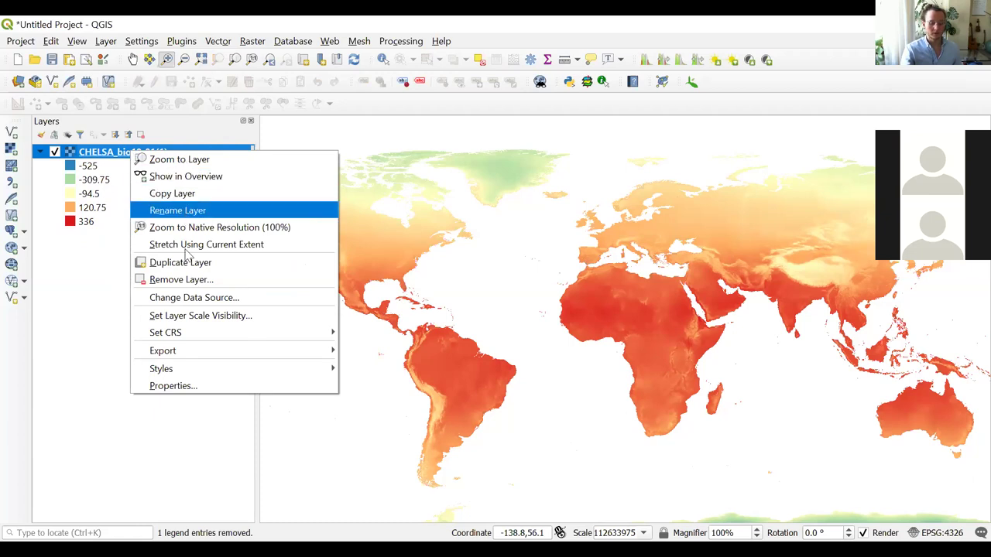
pyautogui.click(186, 285)
pyautogui.click(501, 306)
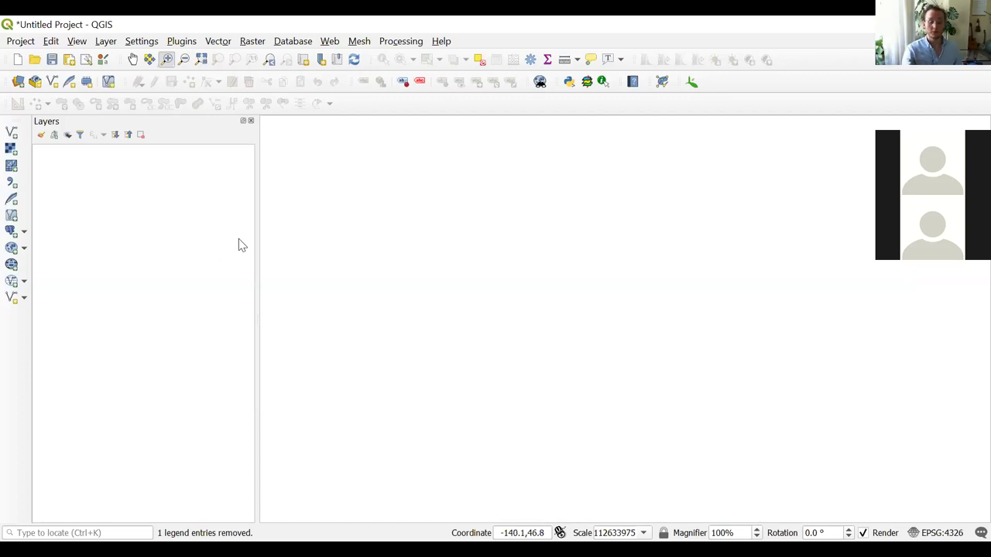
# - Look up "Point Sampling Tool" in the plugin manager, view its details, and close the manager
pyautogui.click(183, 41)
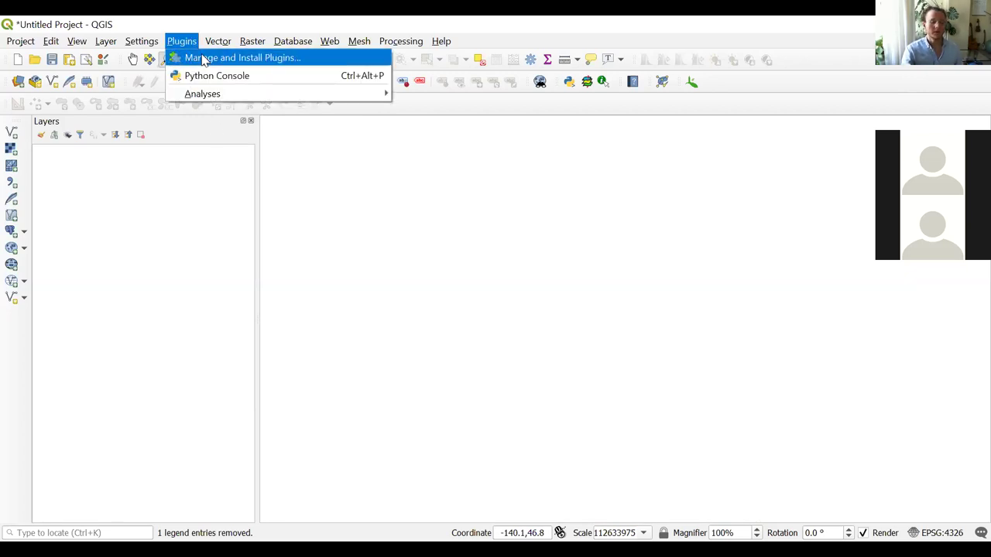
pyautogui.click(204, 60)
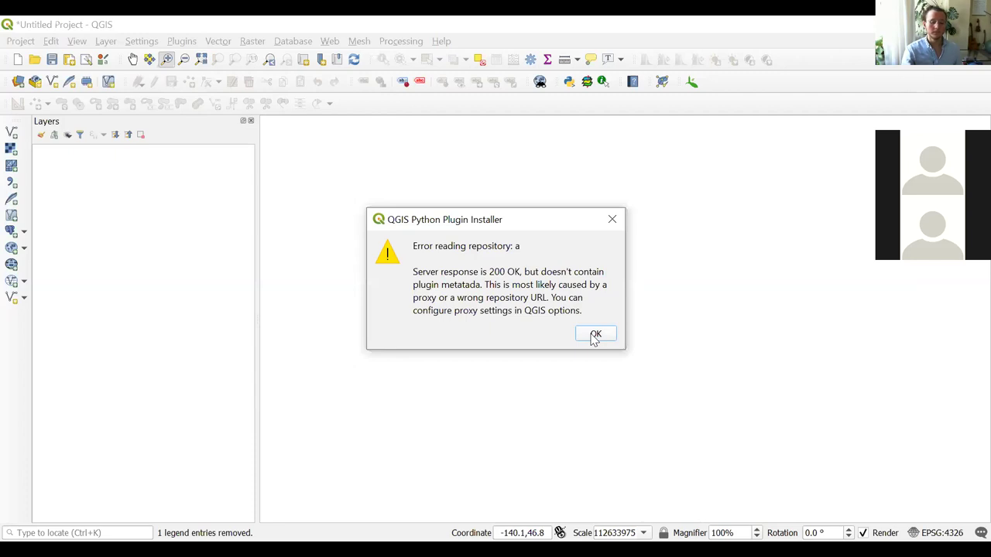
pyautogui.click(595, 336)
pyautogui.doubleClick(377, 100)
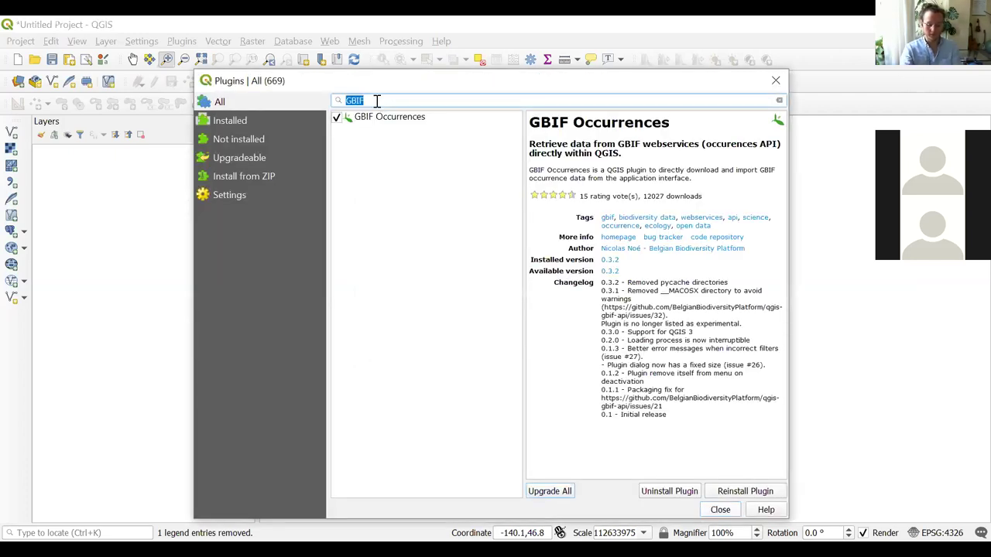
pyautogui.write('Point ')
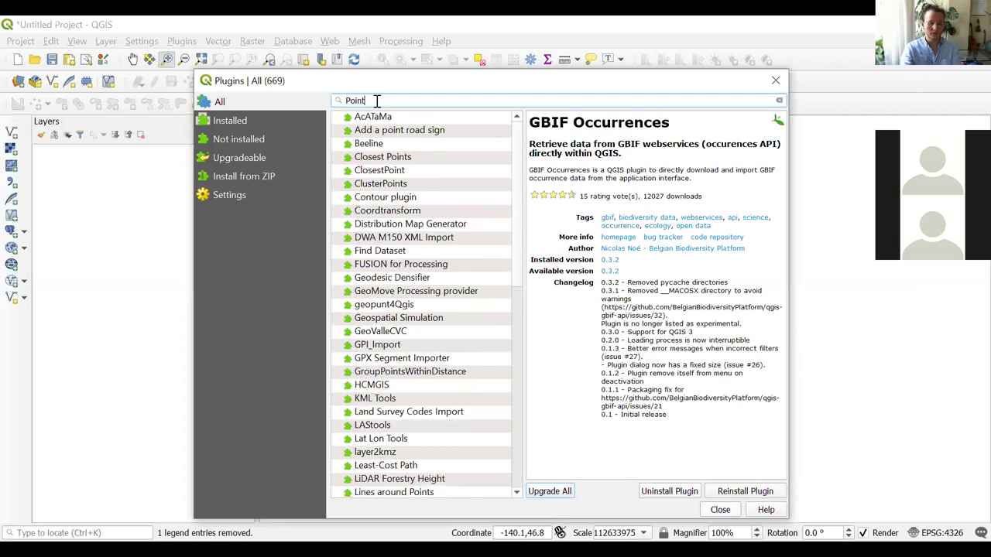
pyautogui.write('Sampl')
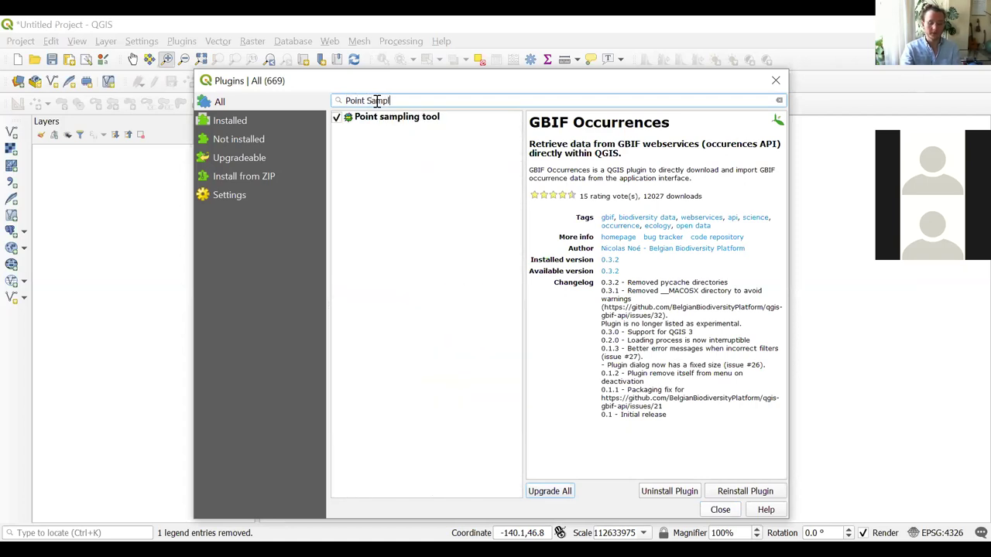
pyautogui.write('ing Tool')
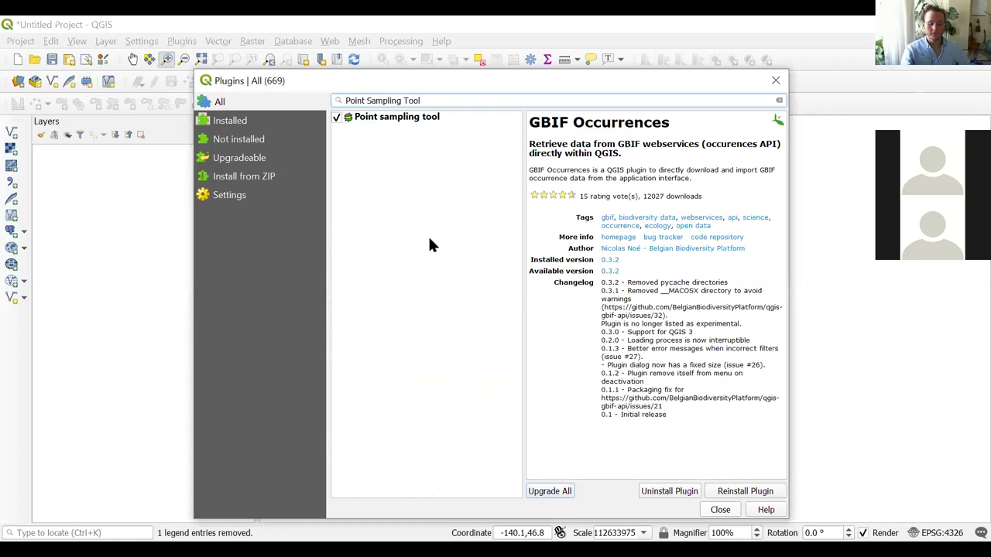
pyautogui.click(398, 121)
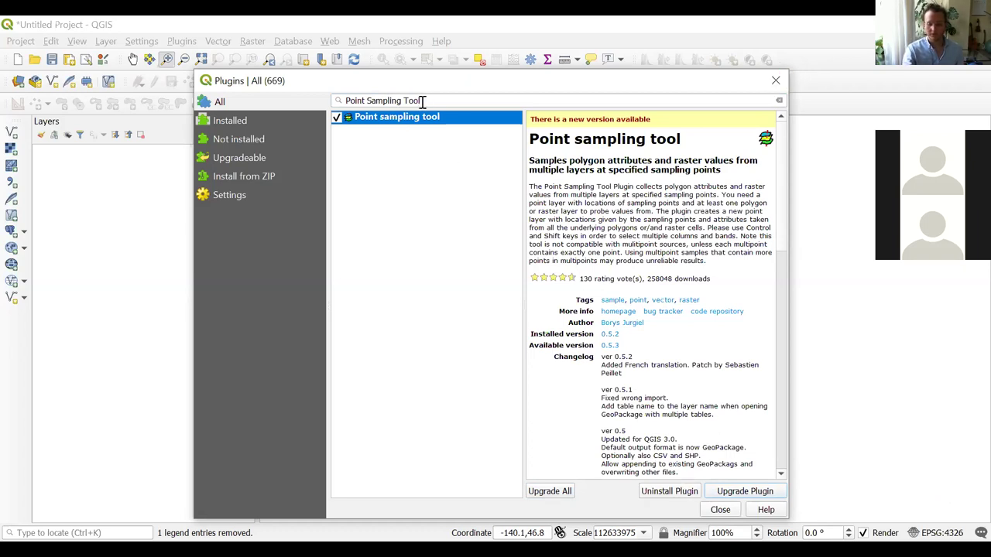
pyautogui.click(775, 82)
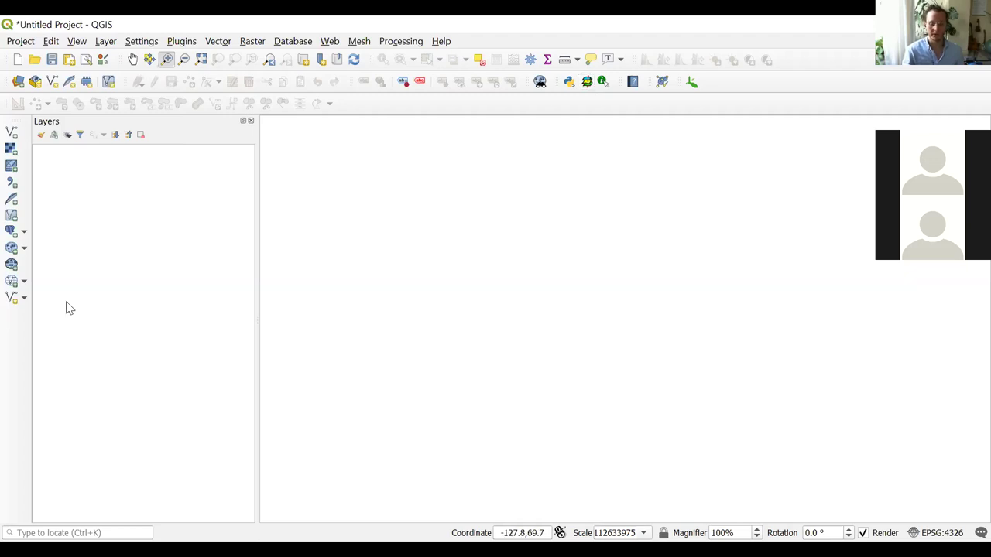
# - Start adding a raster data source and browse to the SDM data > SDM > Environmental layers folder for the dataset files
pyautogui.click(11, 152)
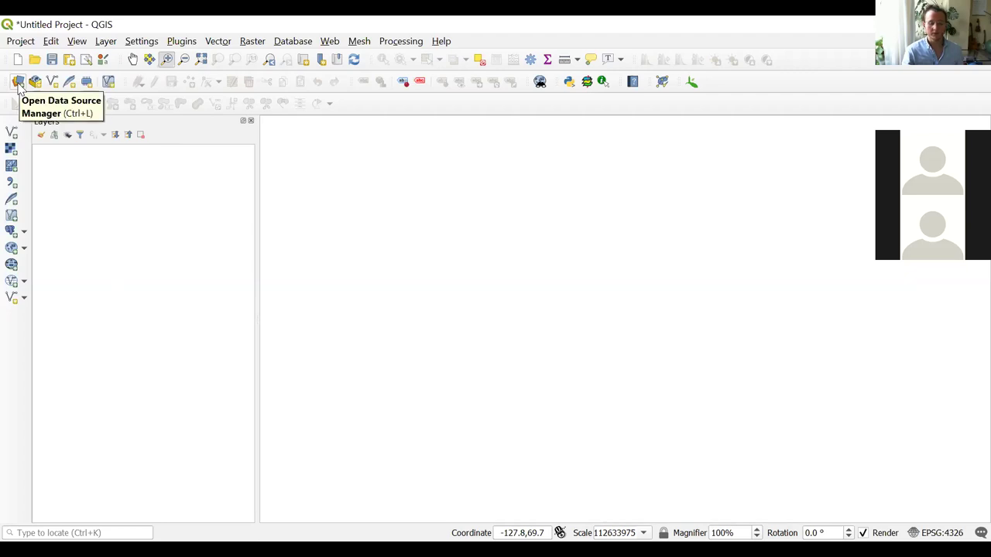
pyautogui.click(18, 82)
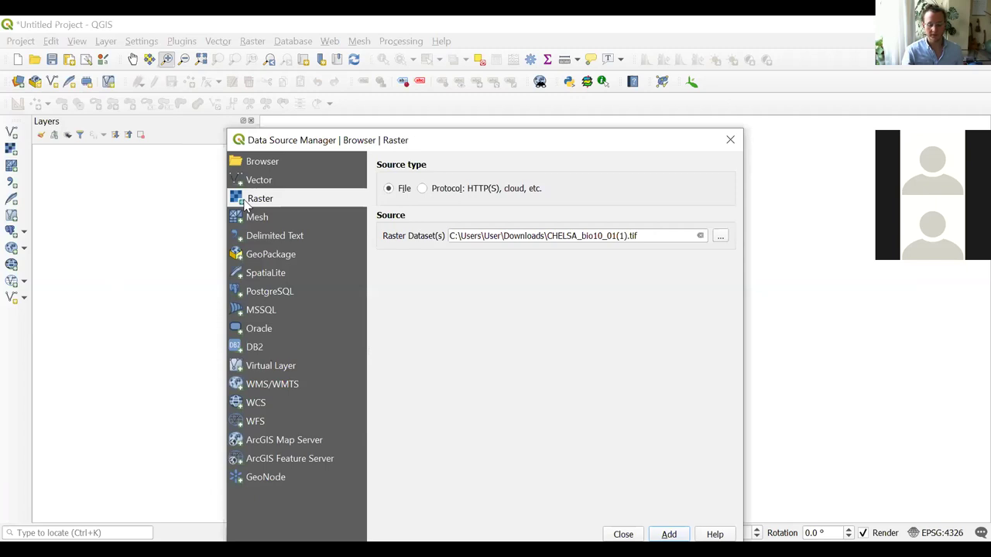
pyautogui.click(720, 237)
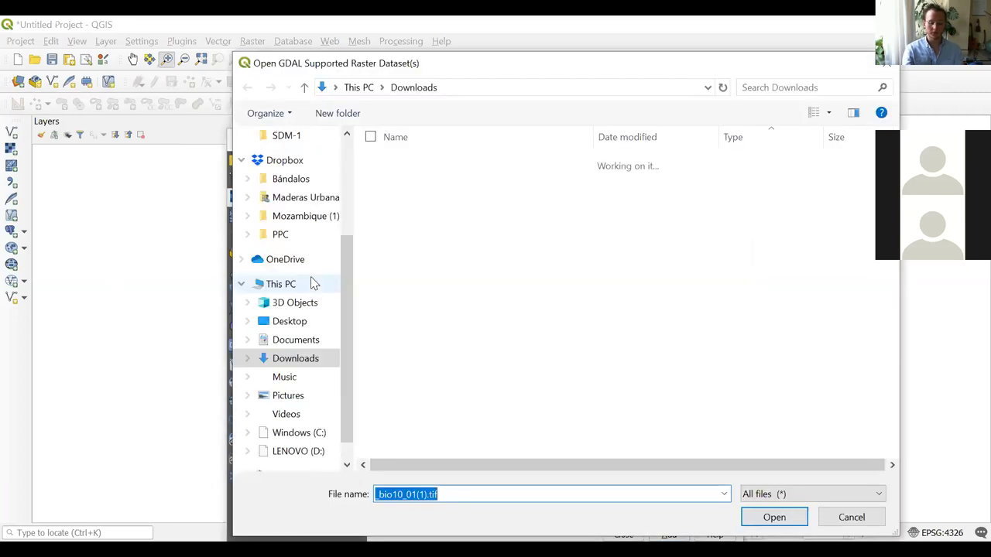
pyautogui.click(323, 232)
pyautogui.doubleClick(429, 182)
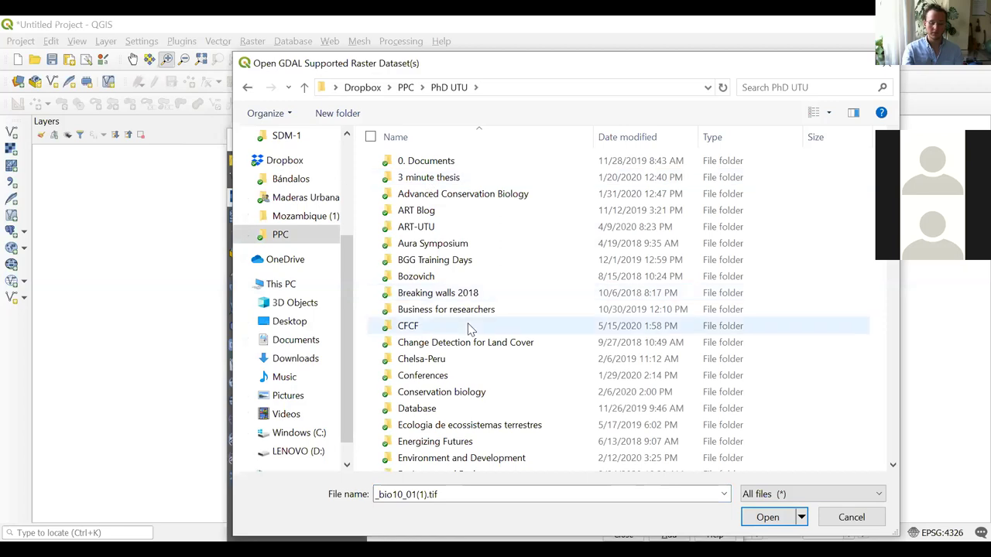
pyautogui.scroll(-8, 469, 328)
pyautogui.scroll(-3, 469, 328)
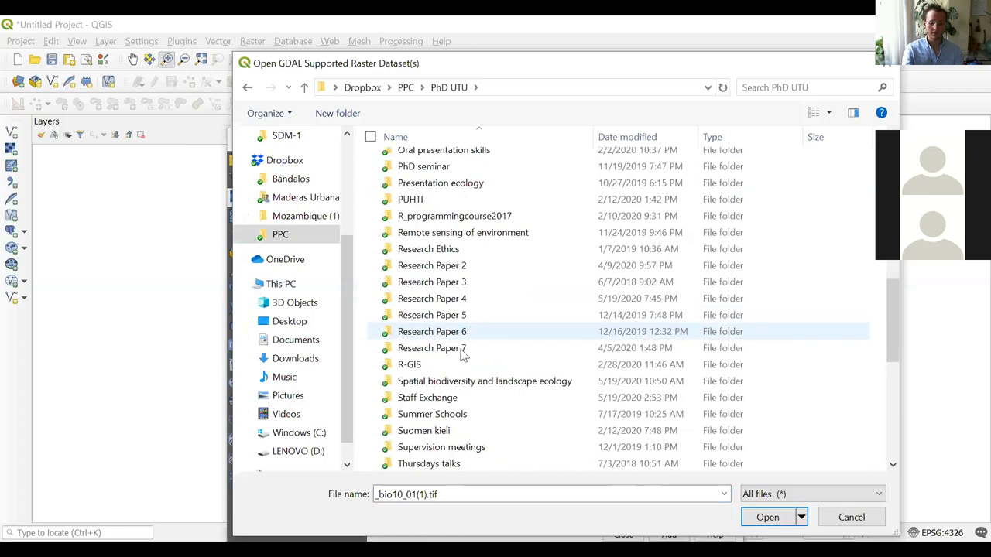
pyautogui.doubleClick(449, 371)
pyautogui.doubleClick(408, 161)
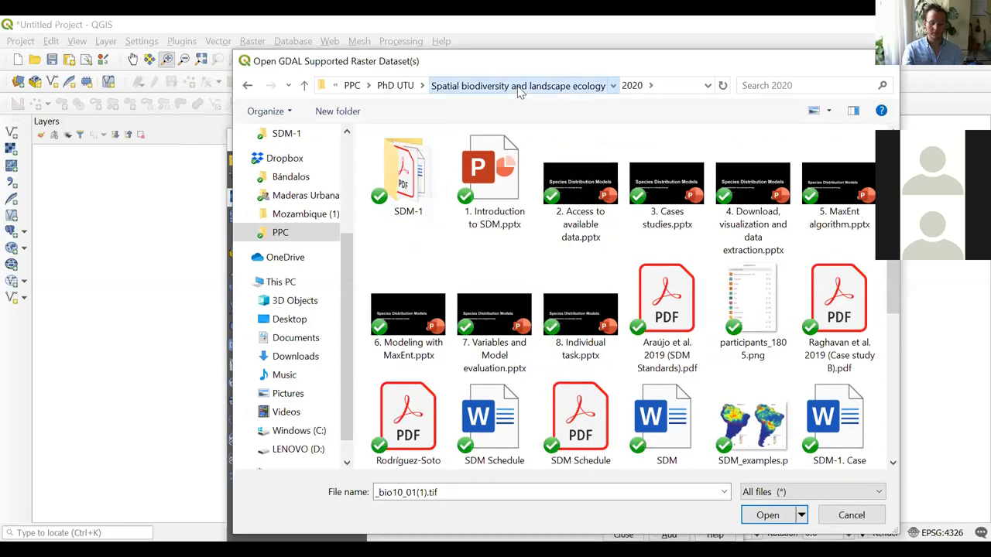
pyautogui.click(518, 87)
pyautogui.doubleClick(424, 242)
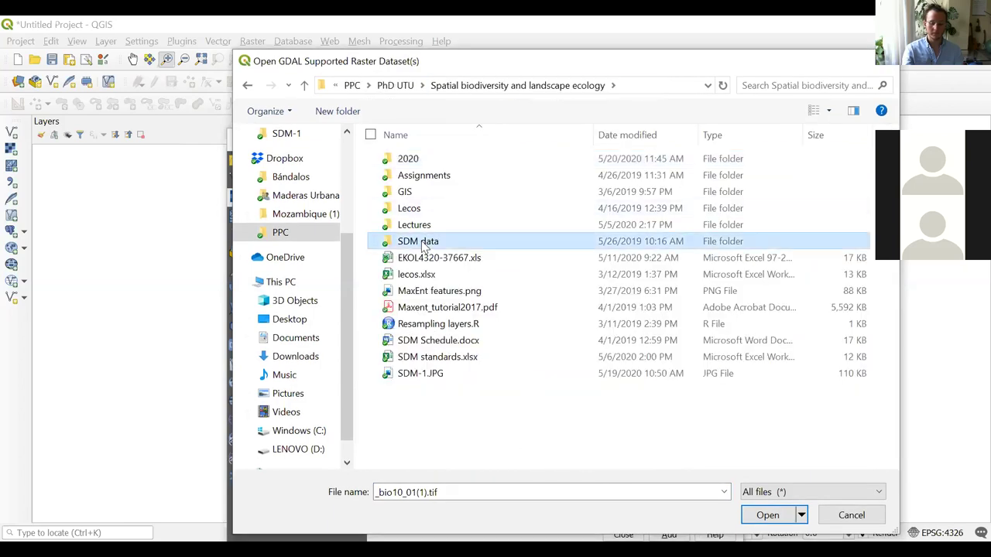
pyautogui.doubleClick(419, 192)
pyautogui.doubleClick(428, 176)
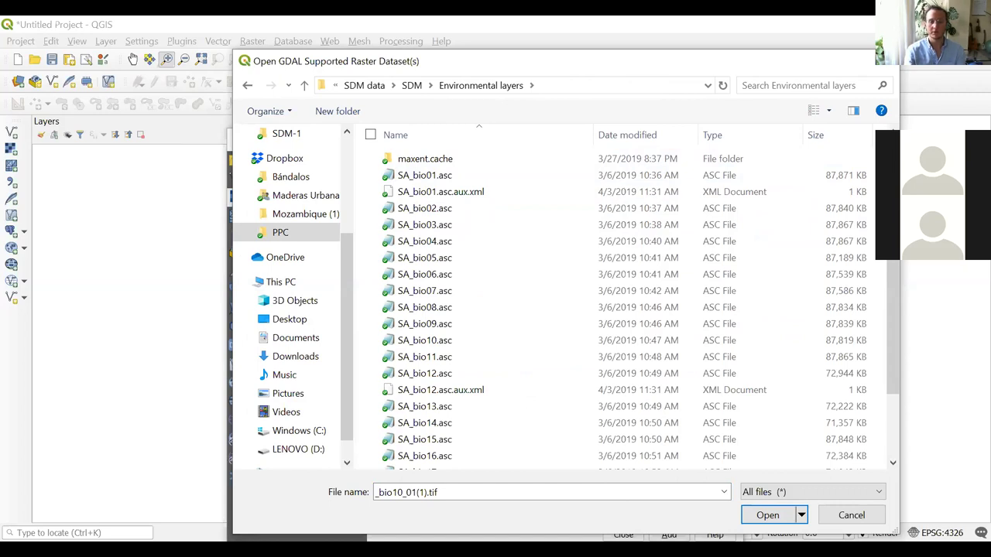
# - Add SA_bio01.asc and SA_bio12.asc together as raster layers and move SA_bio01 above SA_bio12 in the layer order
pyautogui.scroll(-2, 465, 266)
pyautogui.scroll(2, 466, 271)
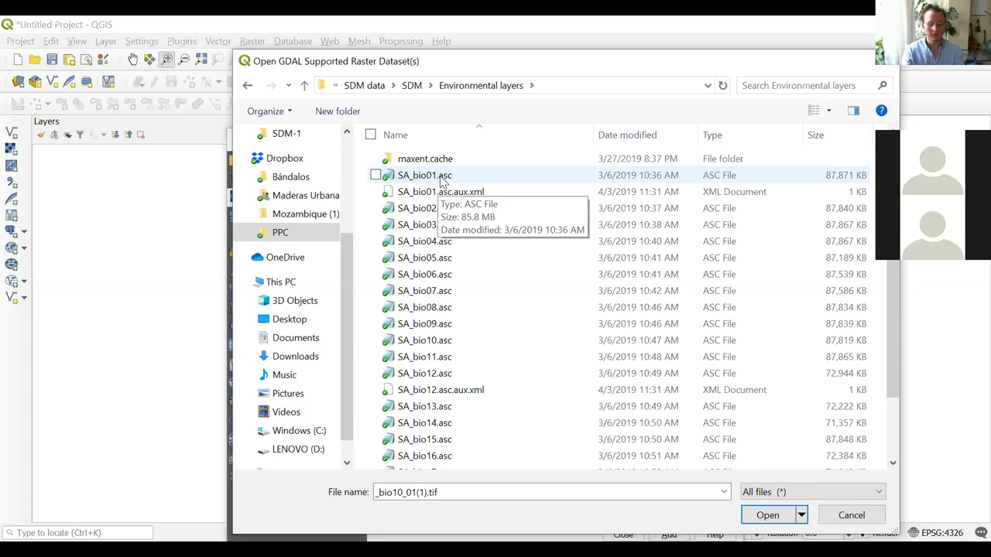
pyautogui.click(444, 181)
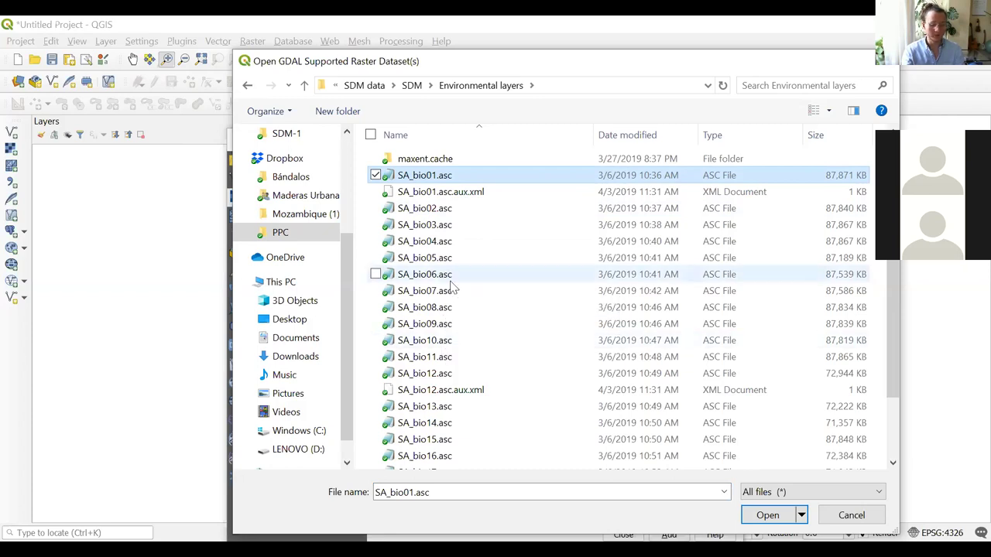
pyautogui.keyDown('ctrl'); pyautogui.click(431, 375); pyautogui.keyUp('ctrl')
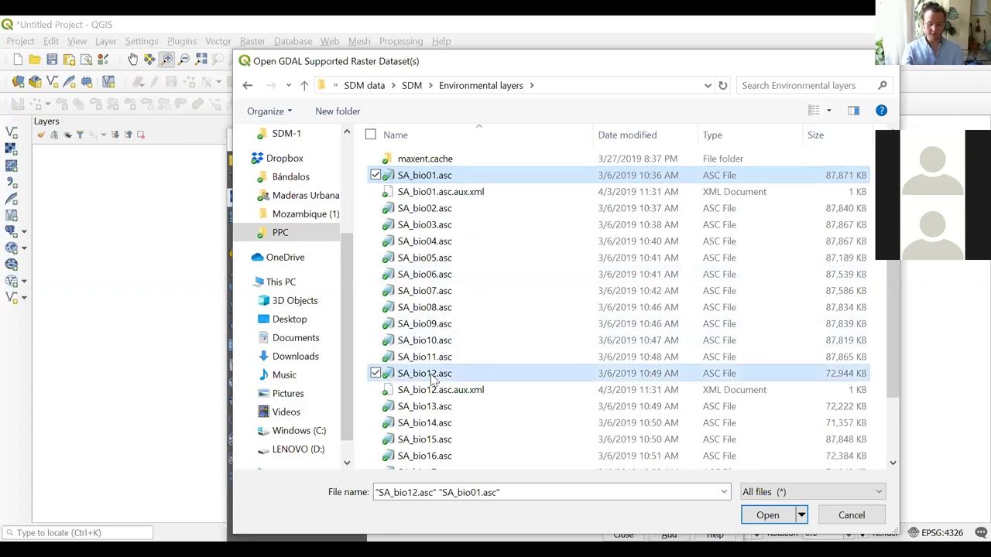
pyautogui.click(788, 512)
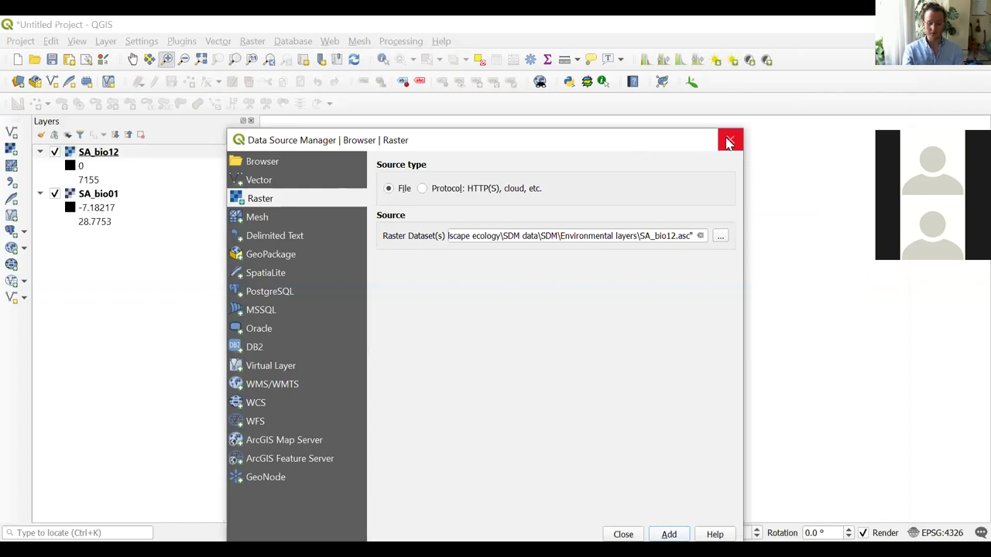
pyautogui.click(728, 142)
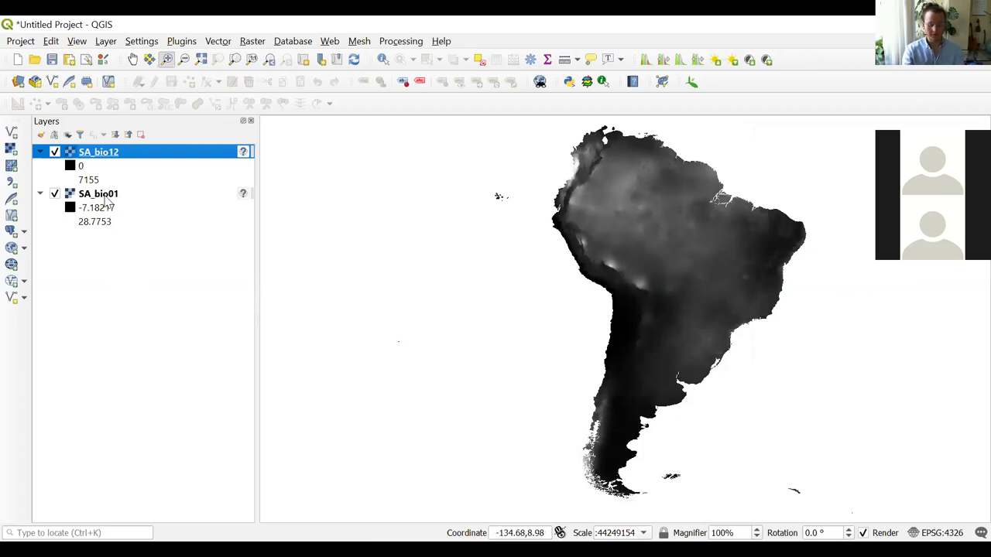
pyautogui.moveTo(106, 200); pyautogui.dragTo(109, 152)
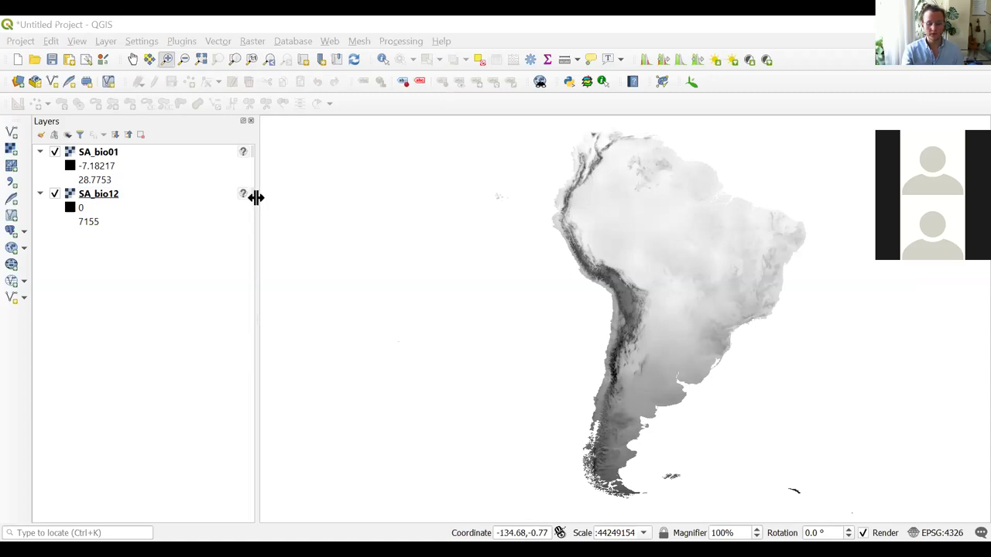
pyautogui.click(106, 161)
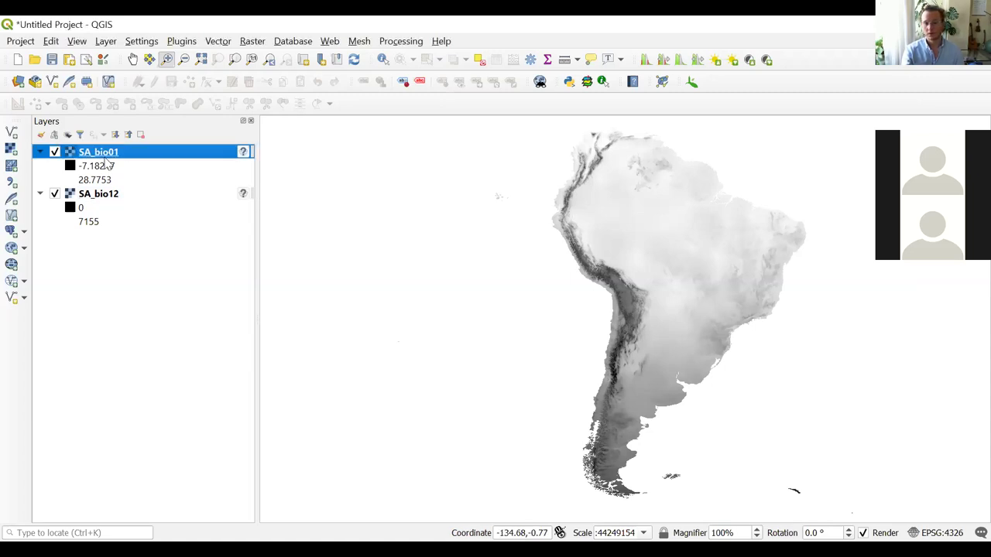
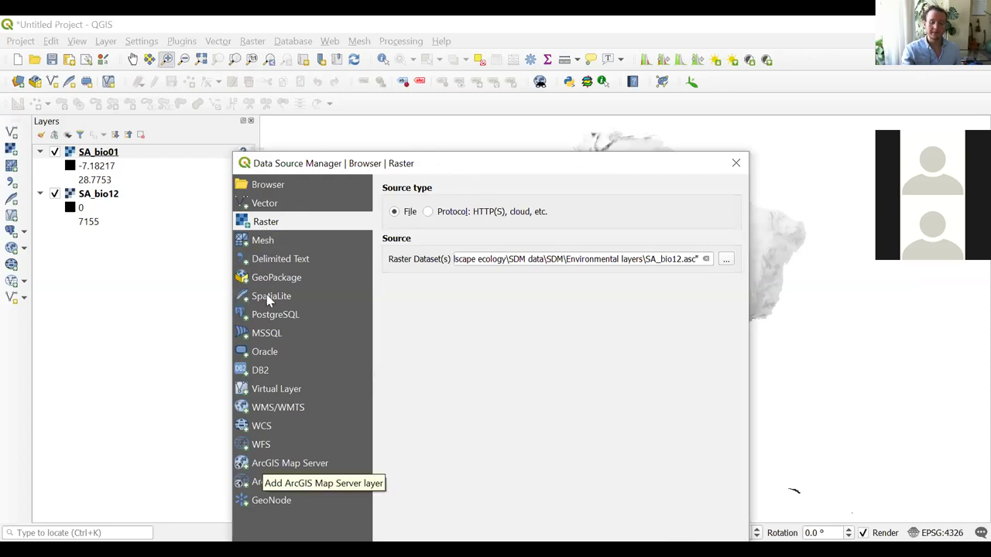
# - Choose brazilian_nut.csv from the SDM > Occurrence data folder as the file for a new delimited text layer
pyautogui.click(270, 261)
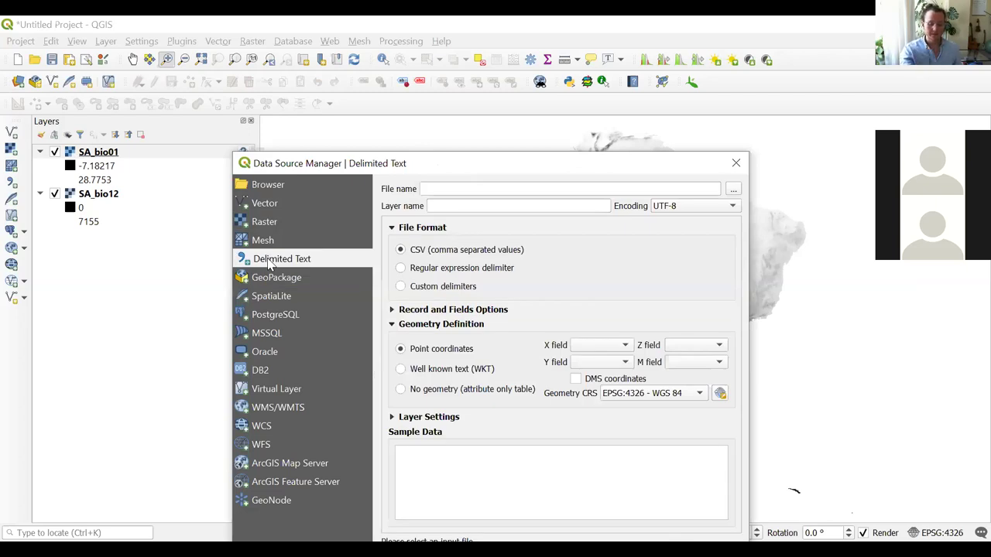
pyautogui.click(732, 192)
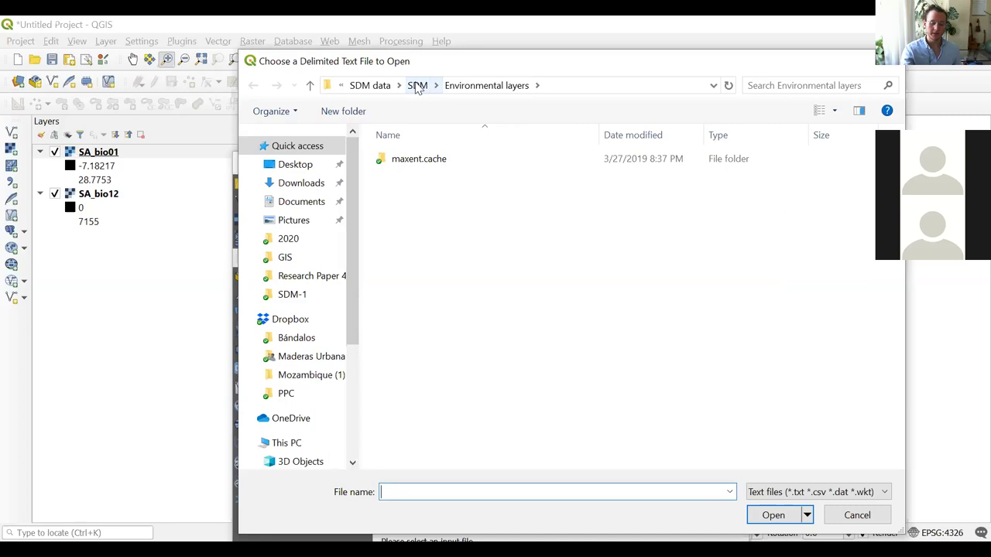
pyautogui.click(416, 85)
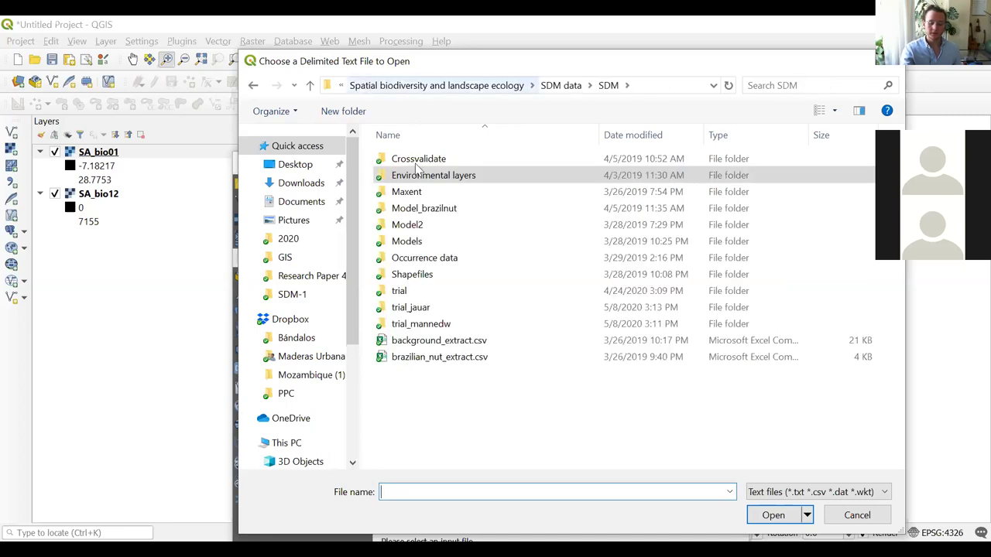
pyautogui.doubleClick(432, 261)
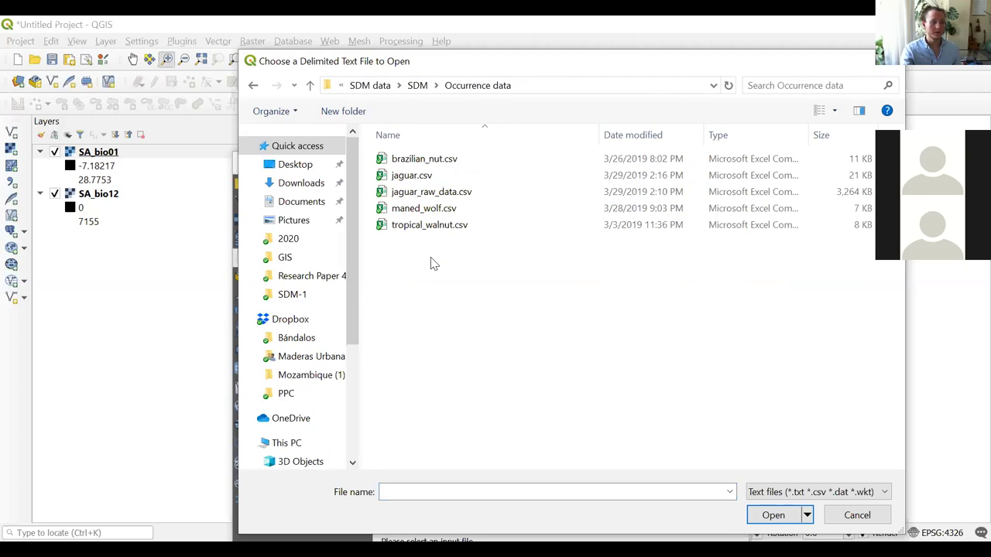
pyautogui.click(425, 163)
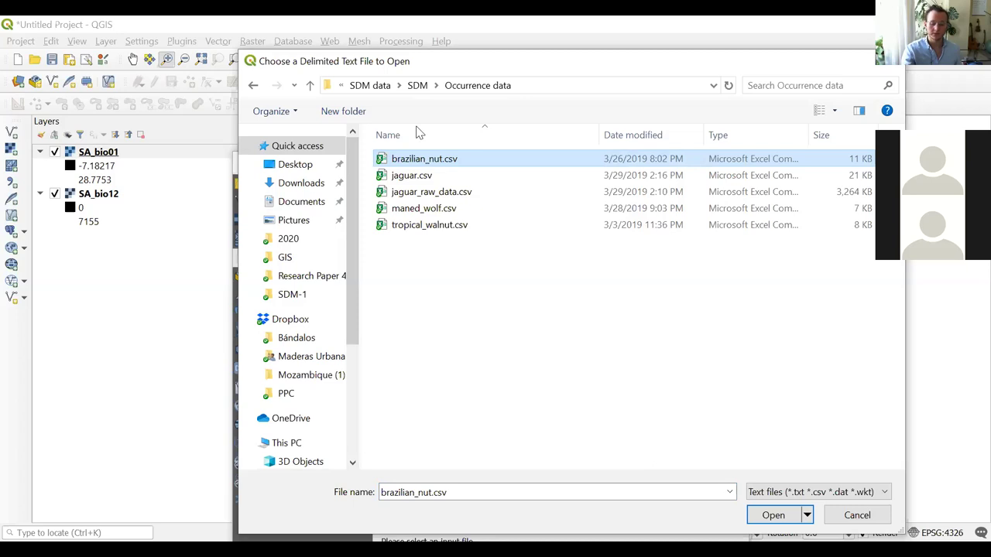
pyautogui.press('Return')
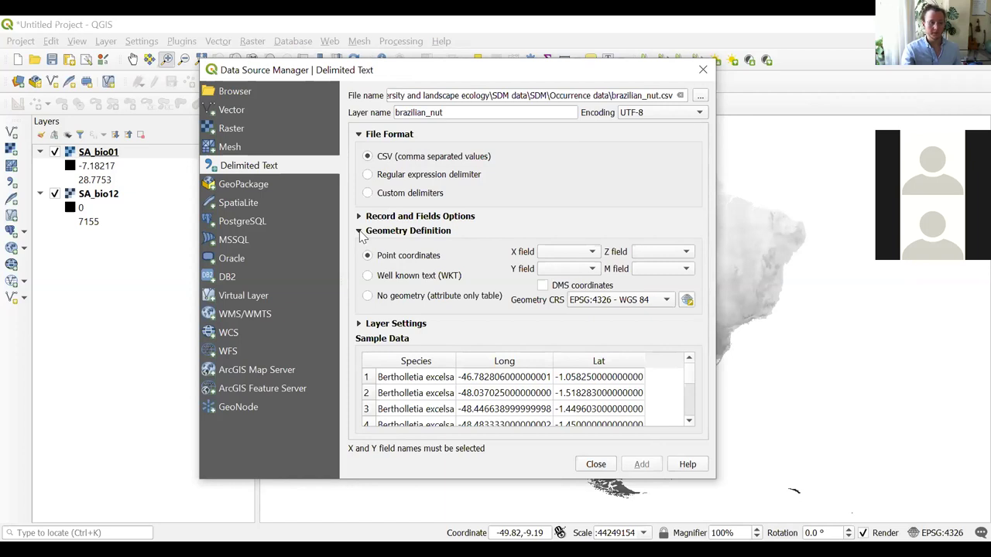
# - Define the point coordinates with Long as the X field and Lat as the Y field, and look through the sample data
pyautogui.click(564, 256)
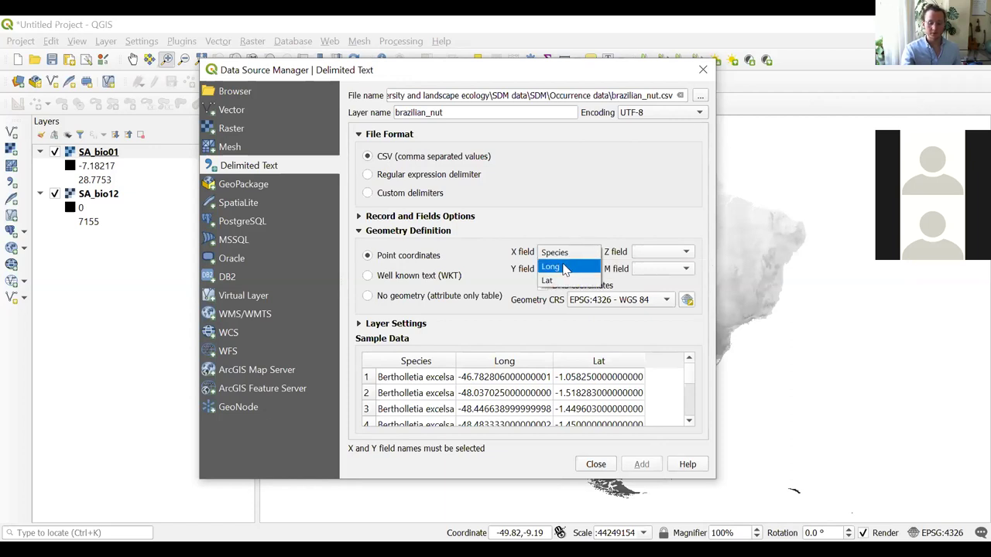
pyautogui.click(564, 267)
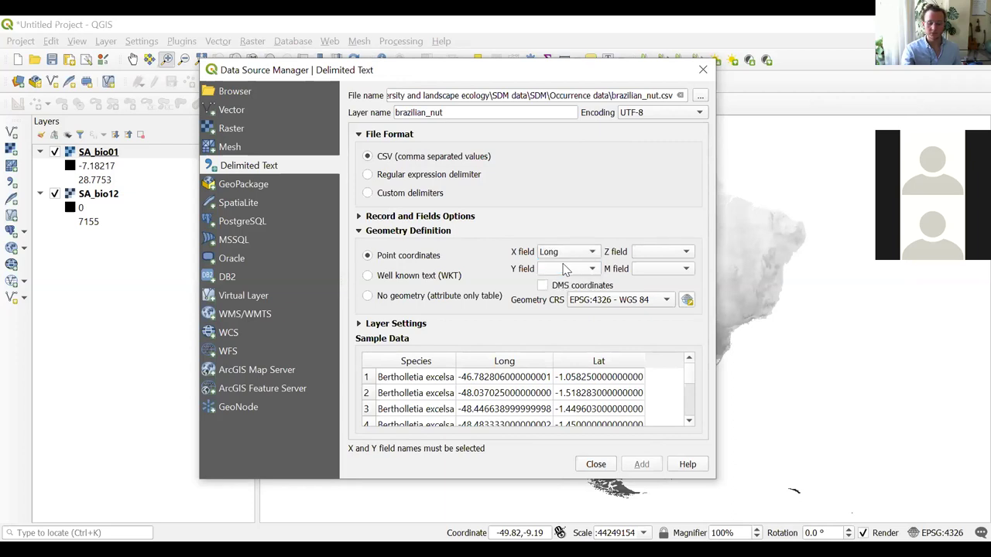
pyautogui.click(565, 271)
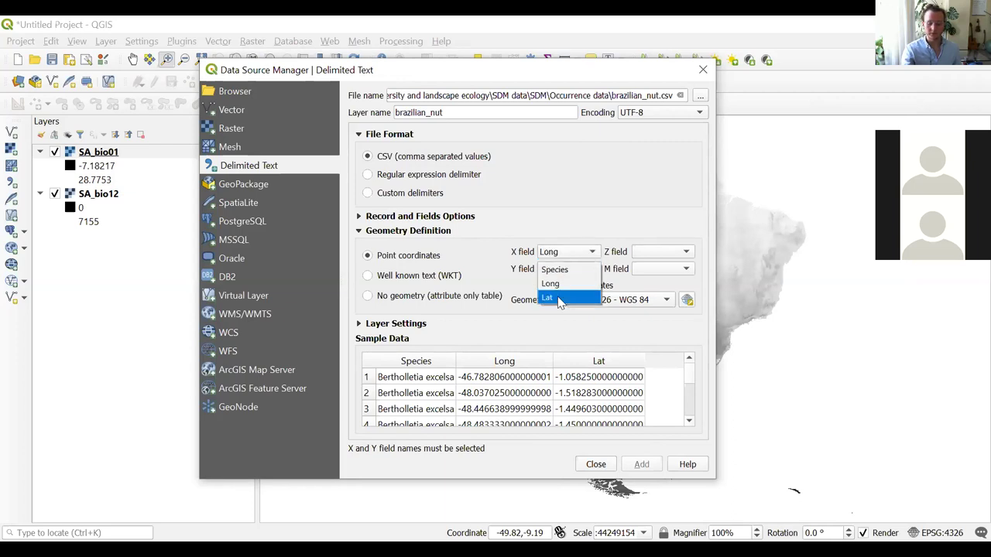
pyautogui.click(561, 301)
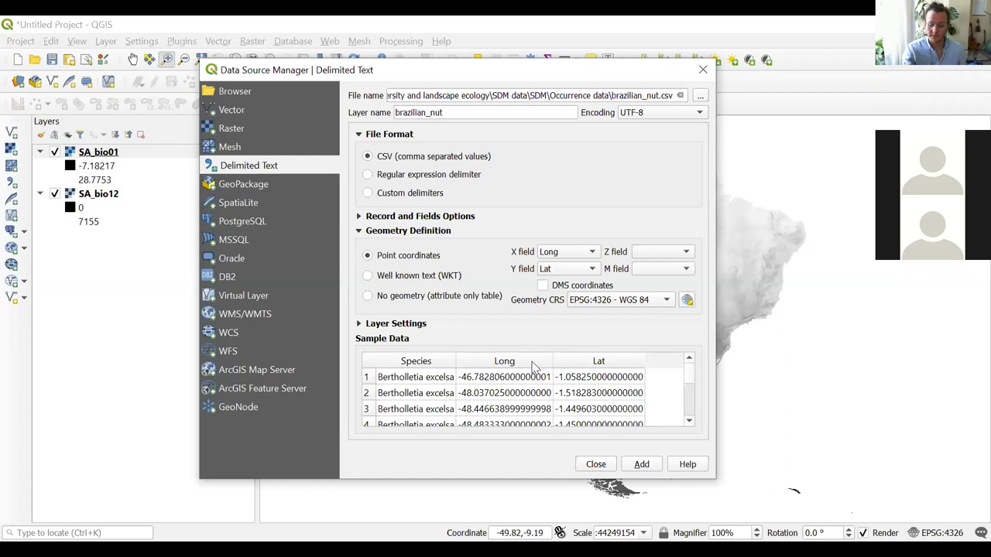
pyautogui.click(693, 420)
pyautogui.click(693, 420)
pyautogui.click(689, 361)
pyautogui.click(689, 361)
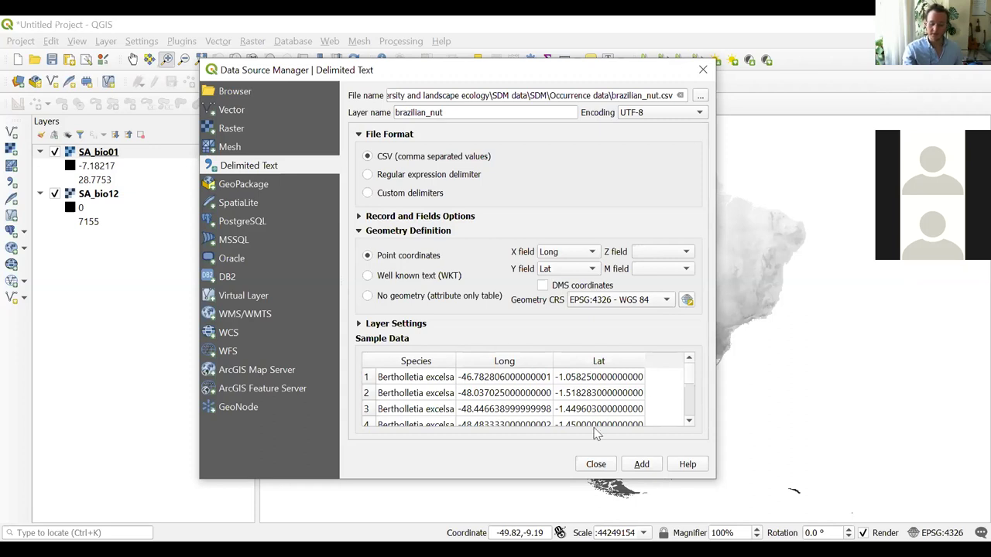
# - Recheck the Long and Lat coordinate fields, add brazilian_nut as a point layer in EPSG:4326, and close the data source manager
pyautogui.click(577, 254)
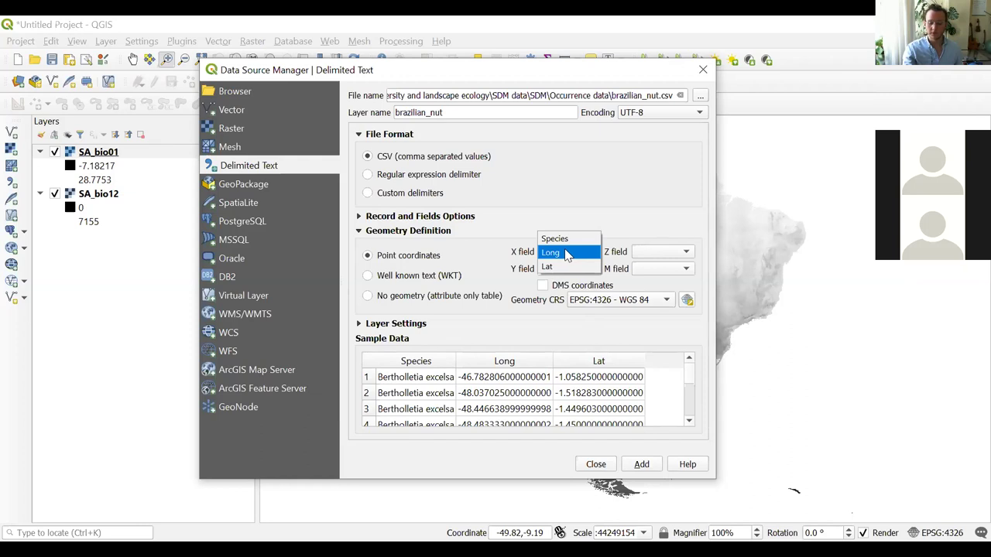
pyautogui.click(566, 254)
pyautogui.click(563, 273)
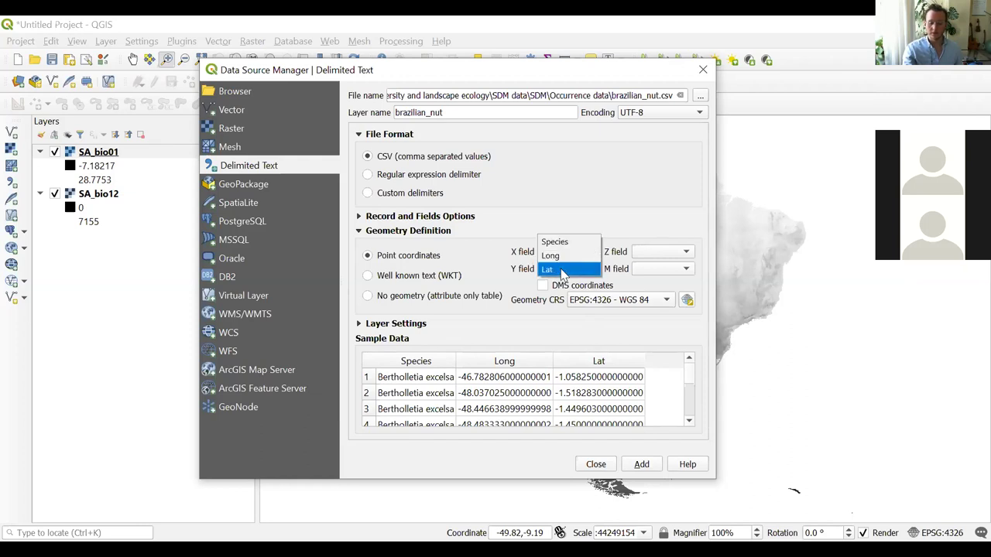
pyautogui.click(563, 273)
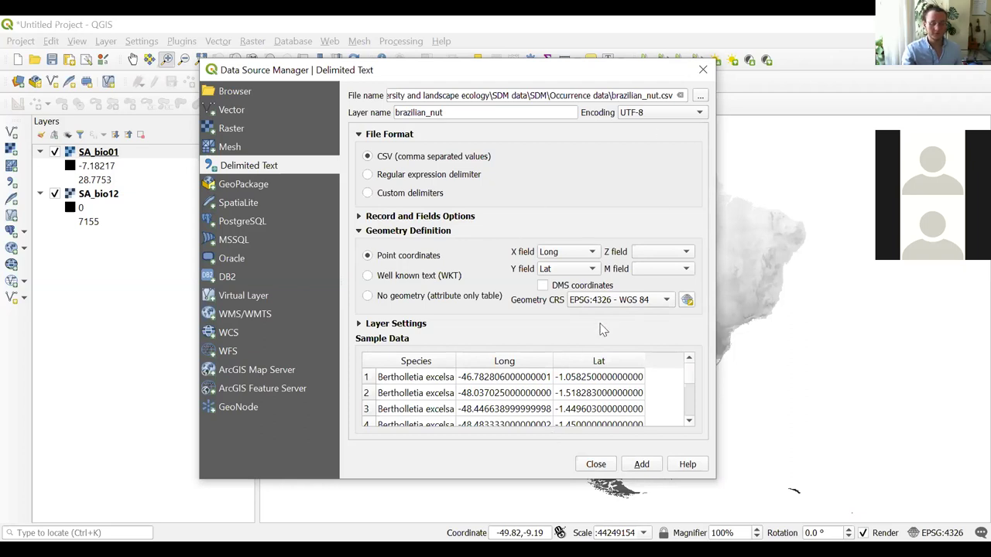
pyautogui.click(641, 465)
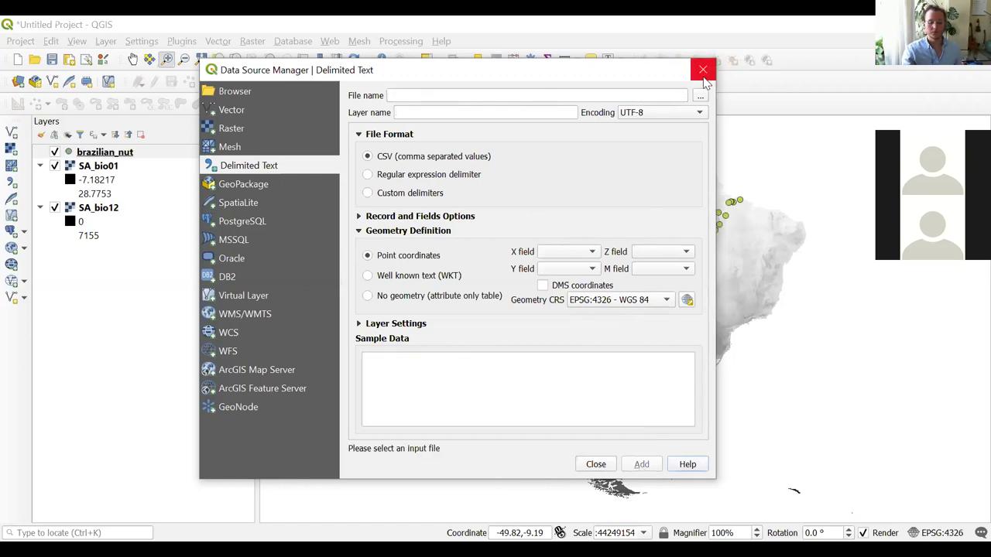
pyautogui.click(705, 78)
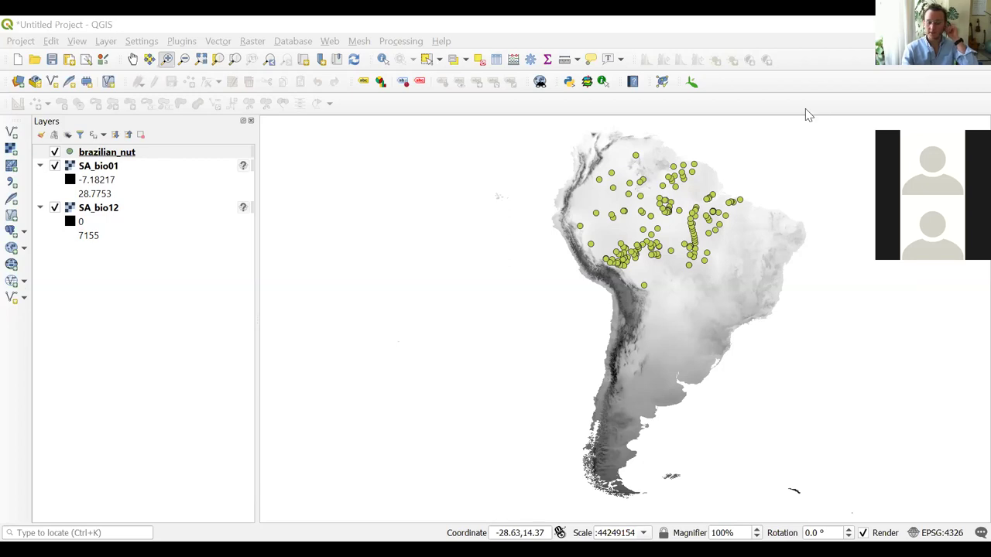
# - Open the Point Sampling Tool with brazilian_nut as the layer containing the sampling points, keeping its dialog clear of the map
pyautogui.click(587, 84)
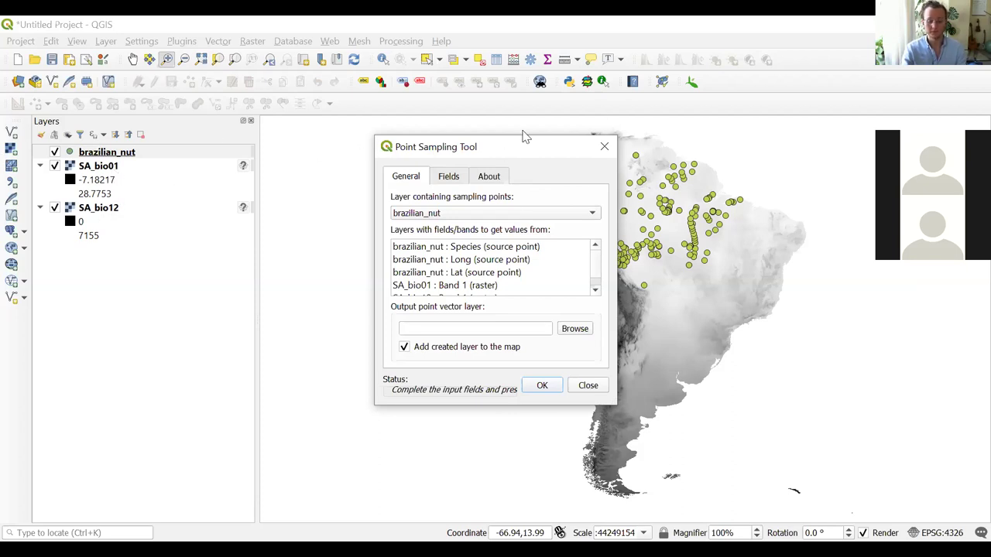
pyautogui.moveTo(504, 149); pyautogui.dragTo(269, 135)
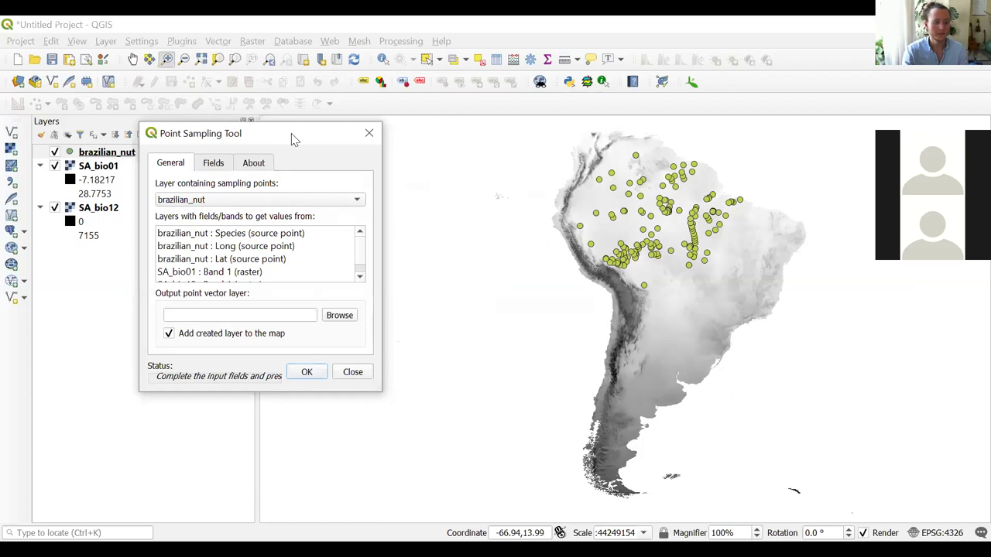
pyautogui.moveTo(292, 134); pyautogui.dragTo(291, 84)
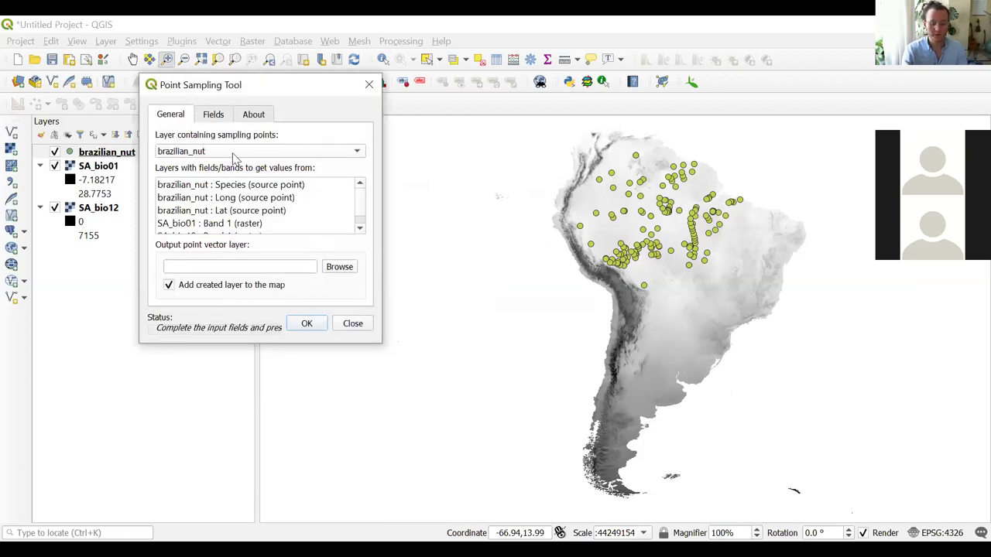
pyautogui.click(235, 158)
pyautogui.click(210, 155)
# - Select Band 1 of both SA_bio01 and SA_bio12 as the rasters to get values from
pyautogui.click(359, 230)
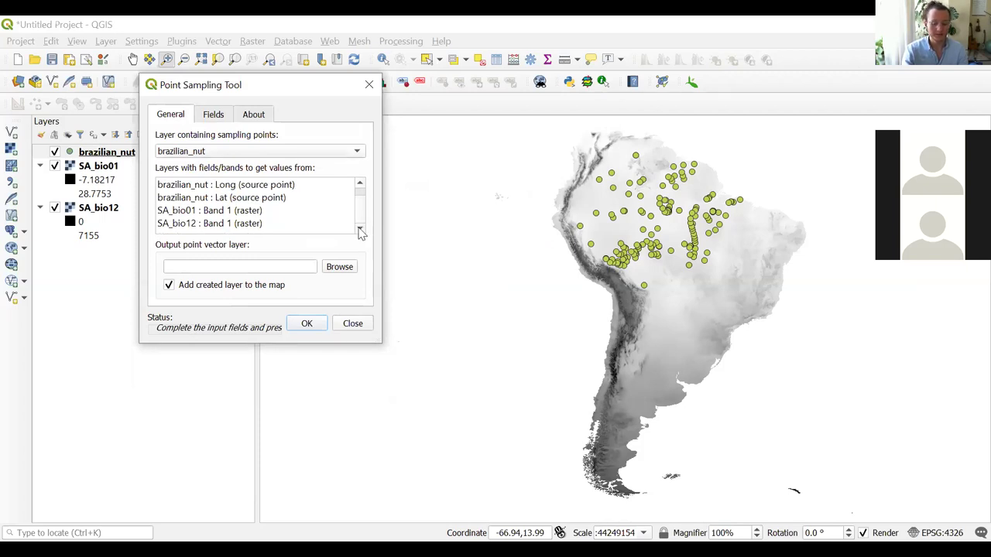
pyautogui.click(223, 213)
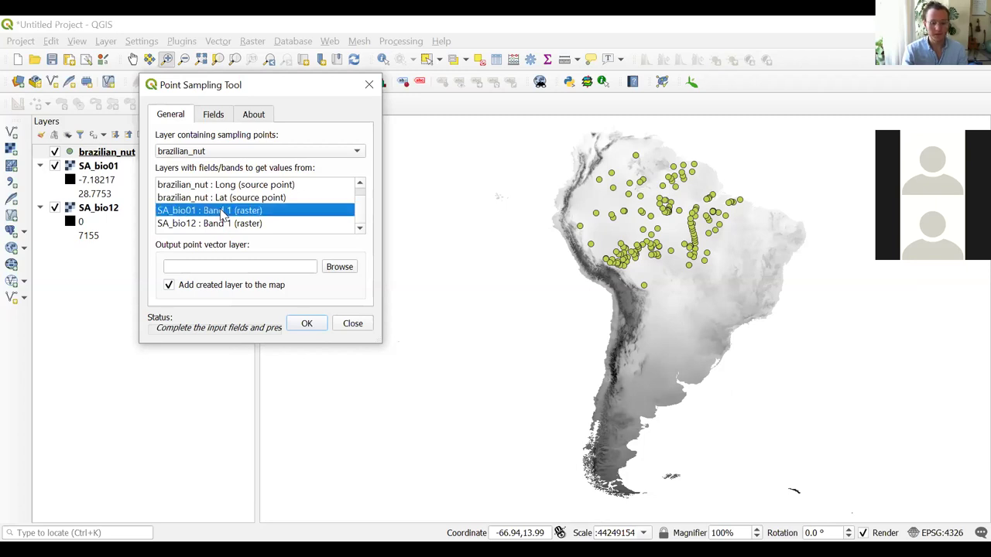
pyautogui.click(208, 225)
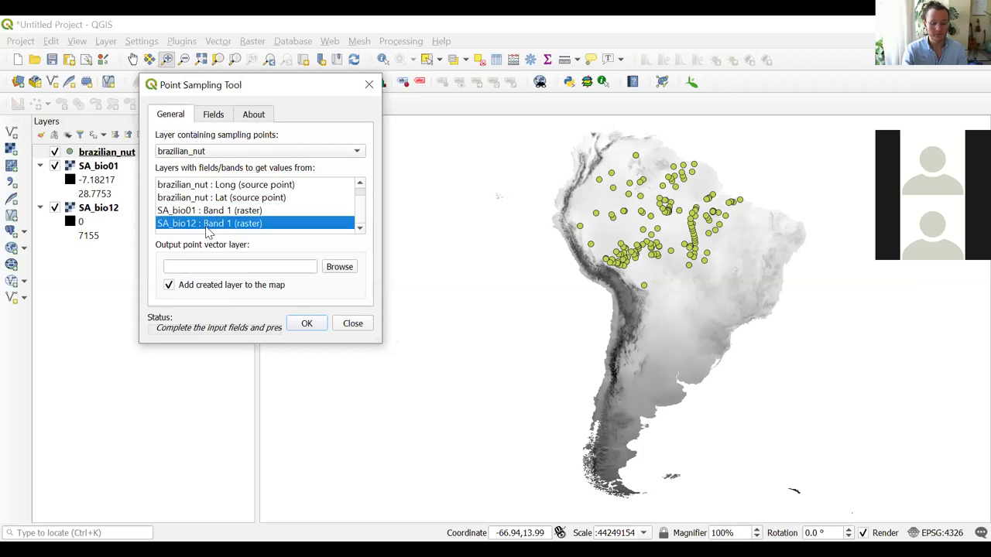
pyautogui.click(208, 214)
pyautogui.click(199, 225)
pyautogui.click(204, 214)
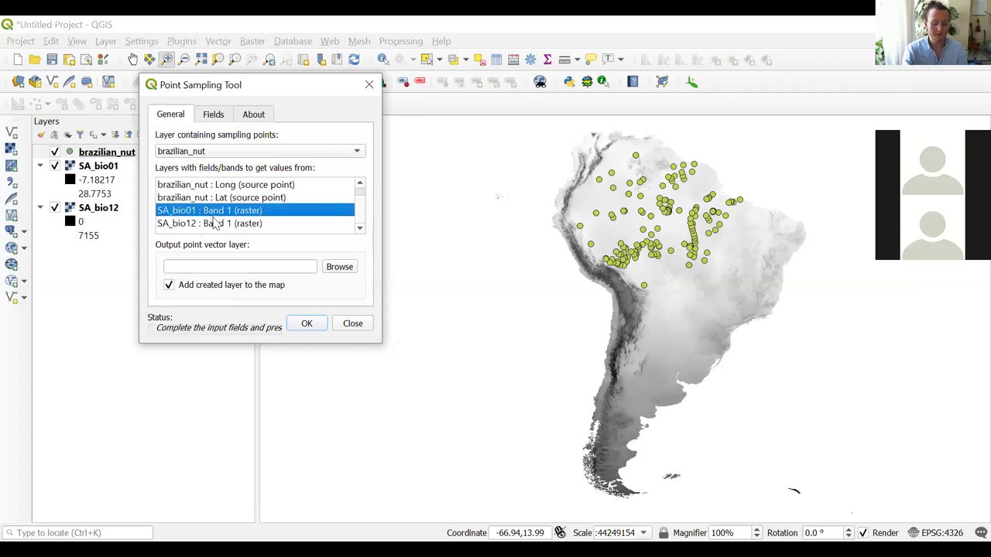
pyautogui.keyDown('ctrl'); pyautogui.click(209, 225); pyautogui.keyUp('ctrl')
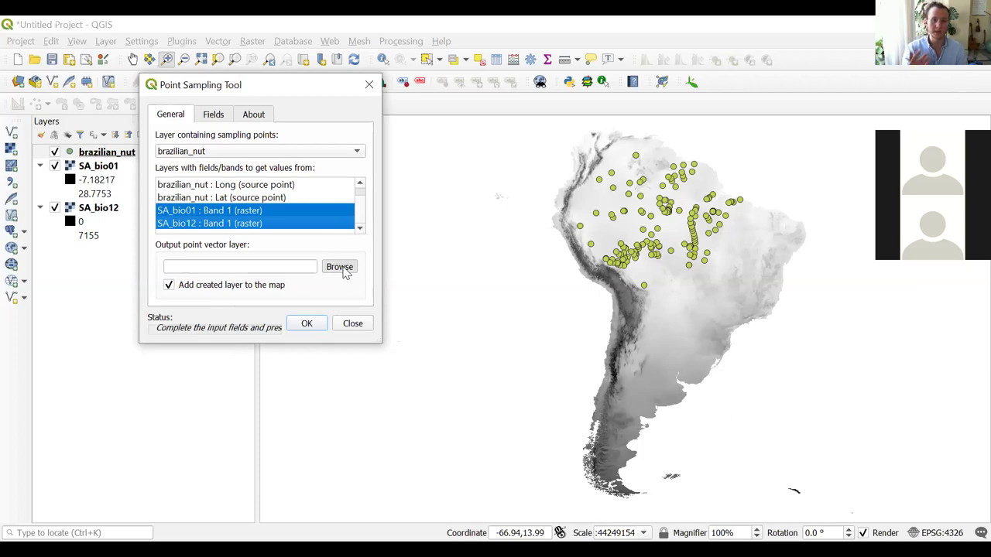
# - Choose the Desktop folder for the output point vector layer and name the file brazilian_nut_extract
pyautogui.click(342, 268)
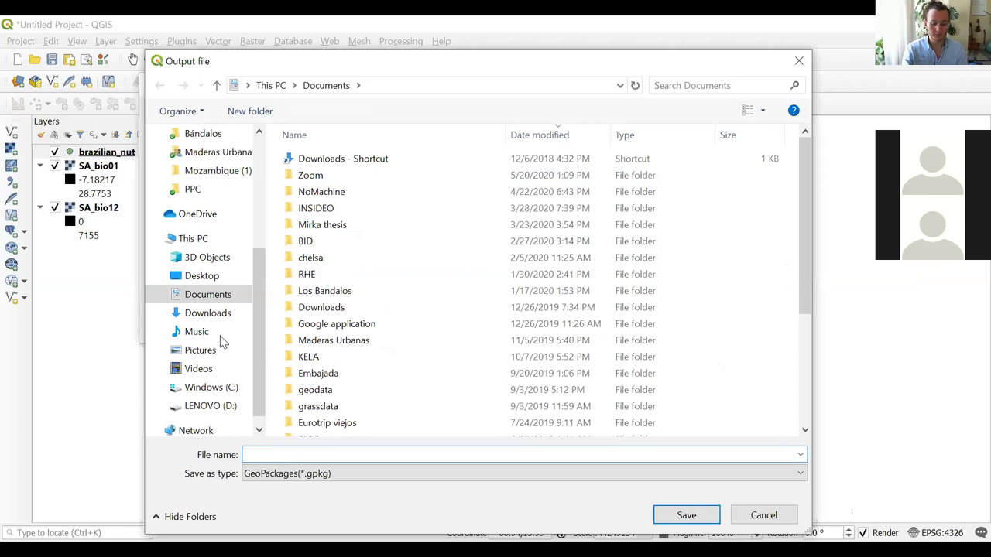
pyautogui.scroll(2, 205, 182)
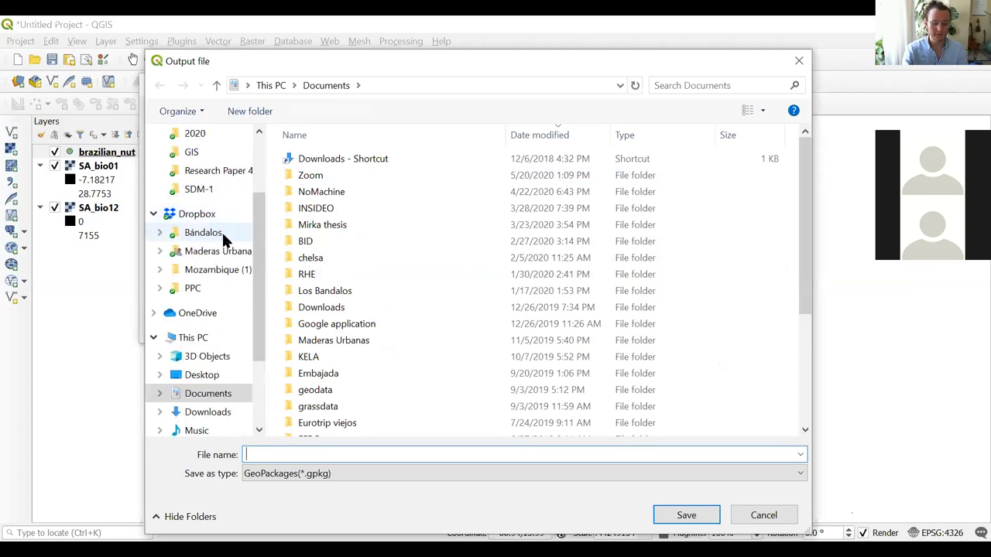
pyautogui.scroll(2, 224, 239)
pyautogui.click(201, 165)
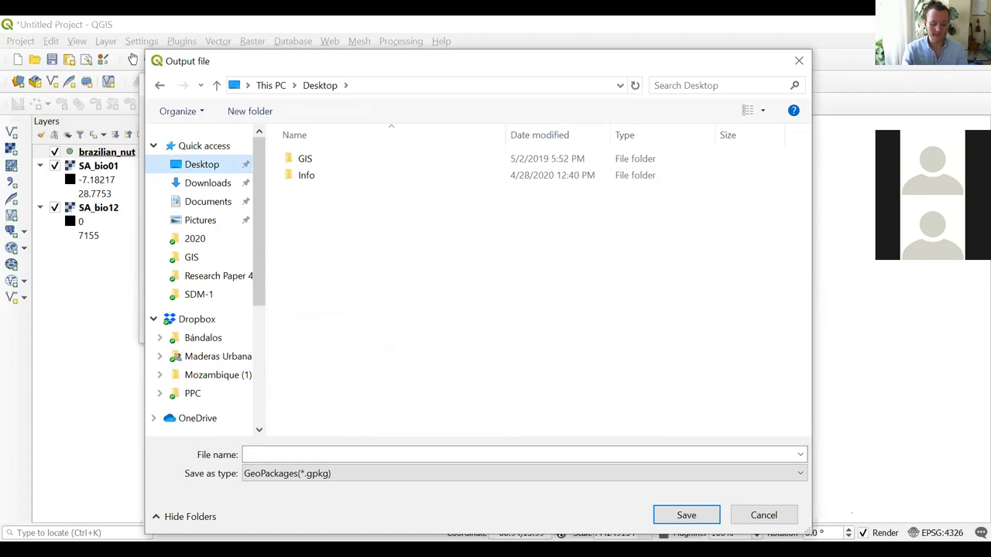
pyautogui.click(353, 455)
pyautogui.write('bra')
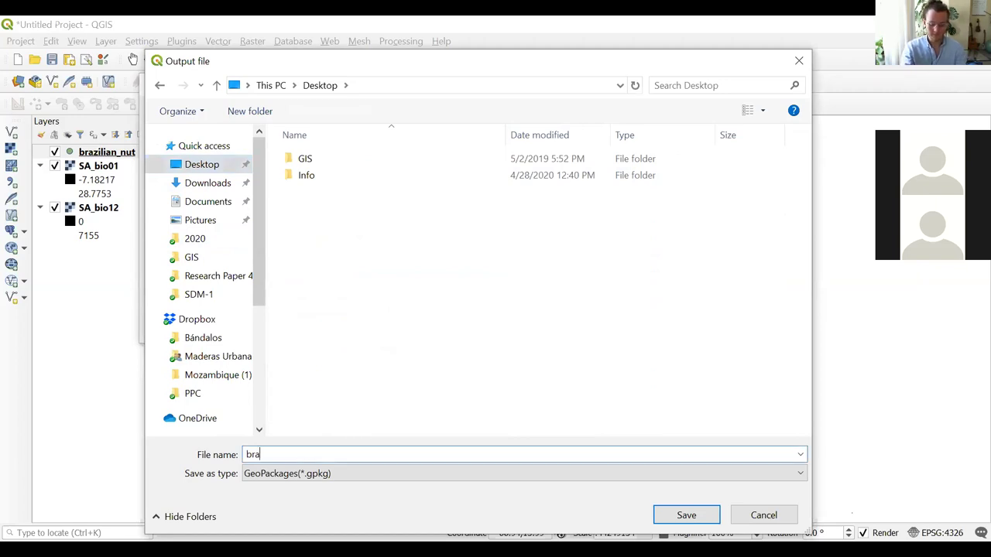
pyautogui.write('zilian_')
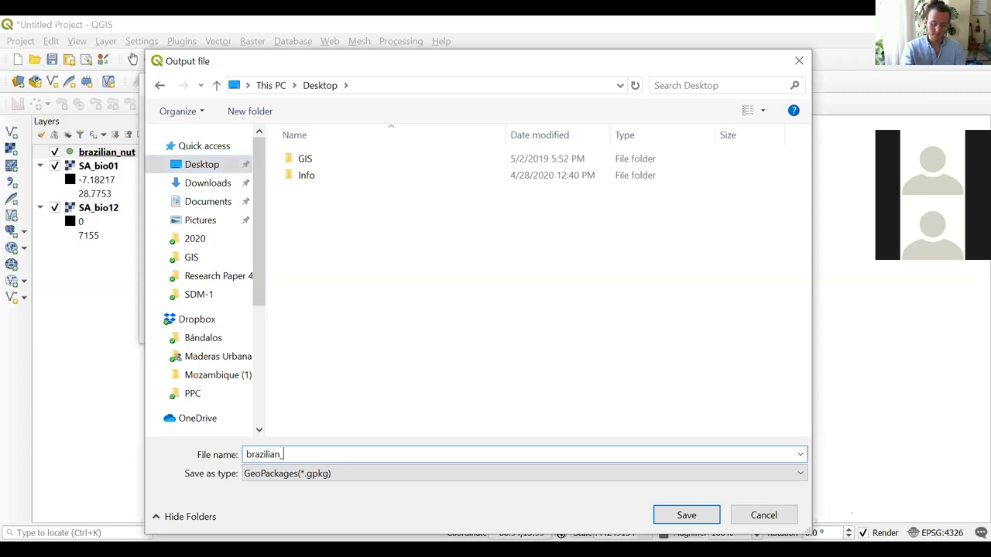
pyautogui.write('nut_')
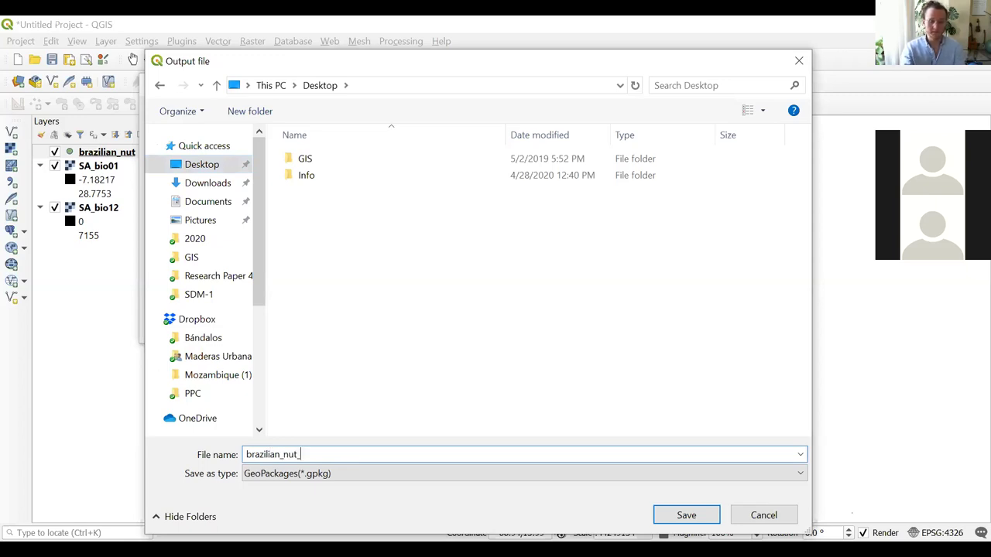
pyautogui.write('extract')
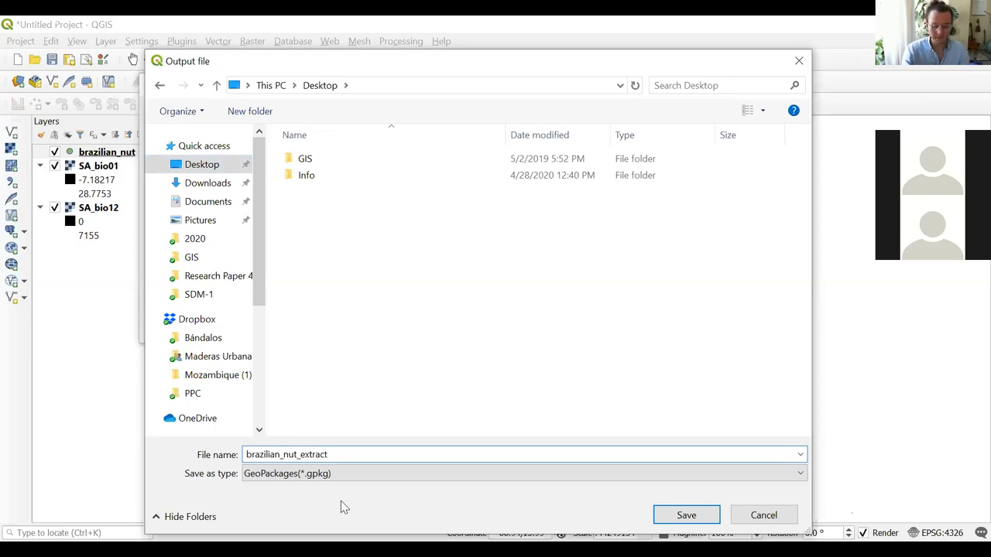
# - Set the output file type to Comma separated values (*.csv) and confirm the output file
pyautogui.click(294, 476)
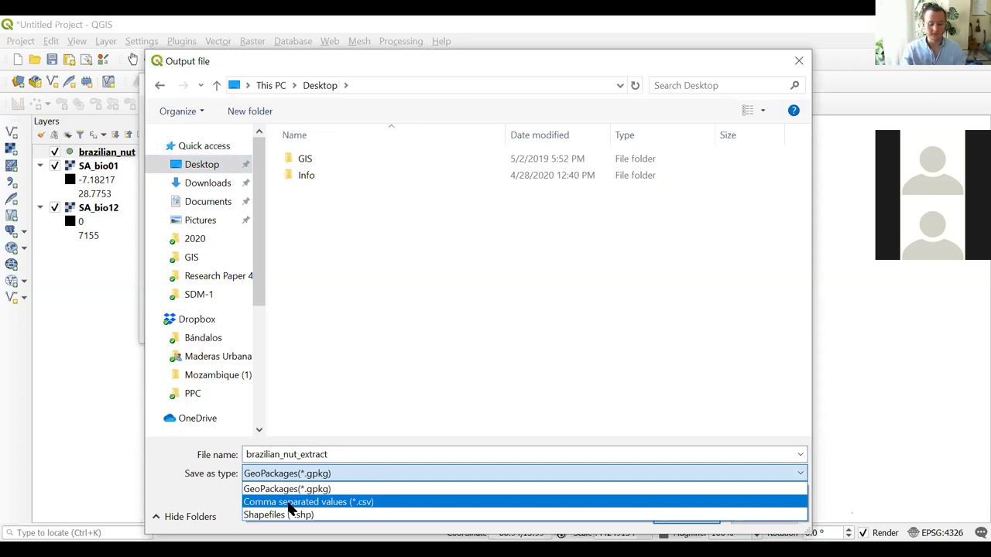
pyautogui.click(291, 503)
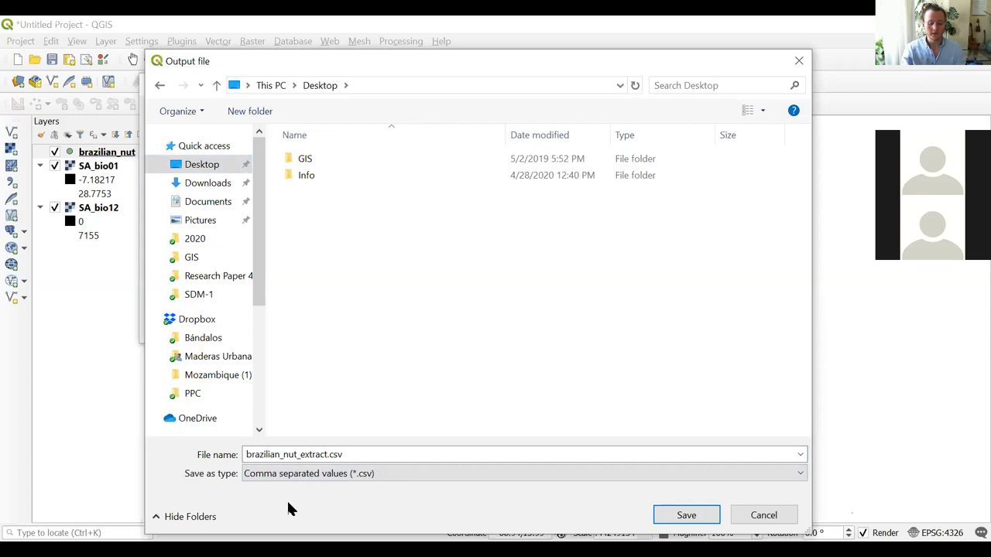
pyautogui.click(653, 453)
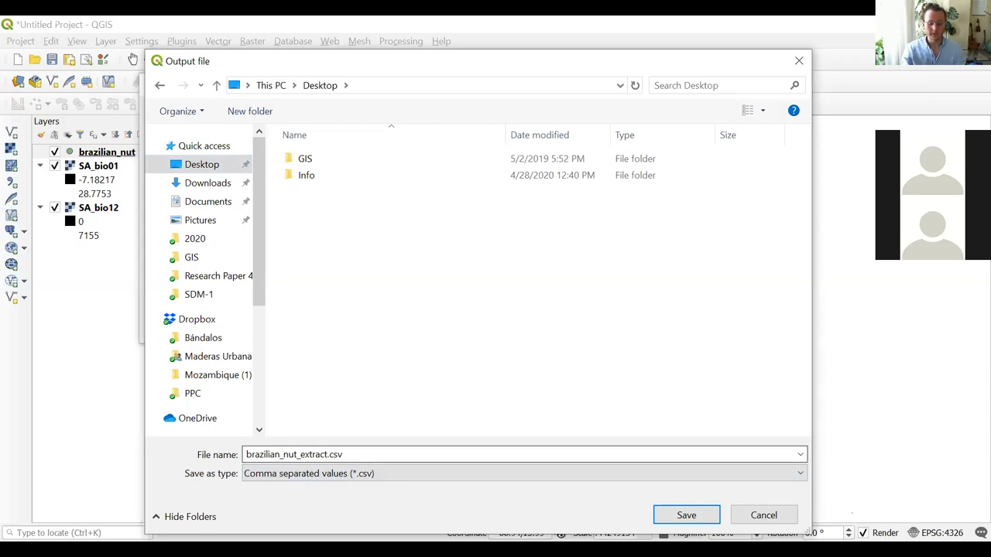
pyautogui.click(687, 515)
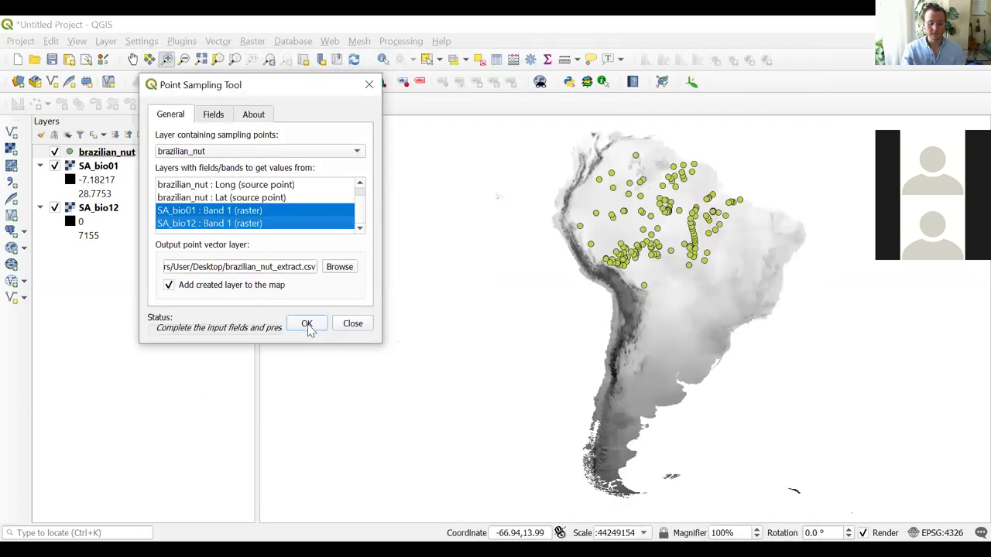
# - Run the point sampling without adding the created layer to the map, continue despite the CRS mismatch, and close the tool
pyautogui.click(307, 325)
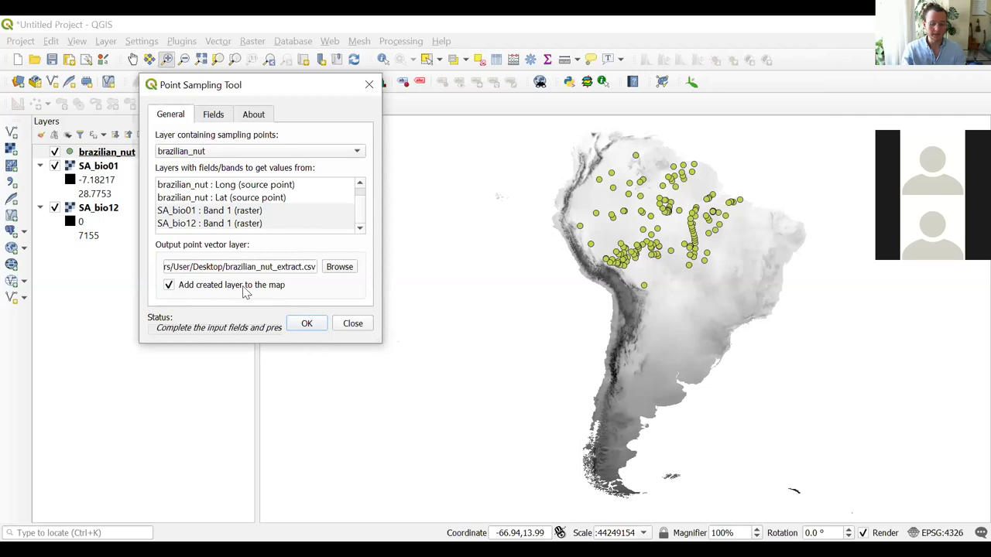
pyautogui.click(169, 286)
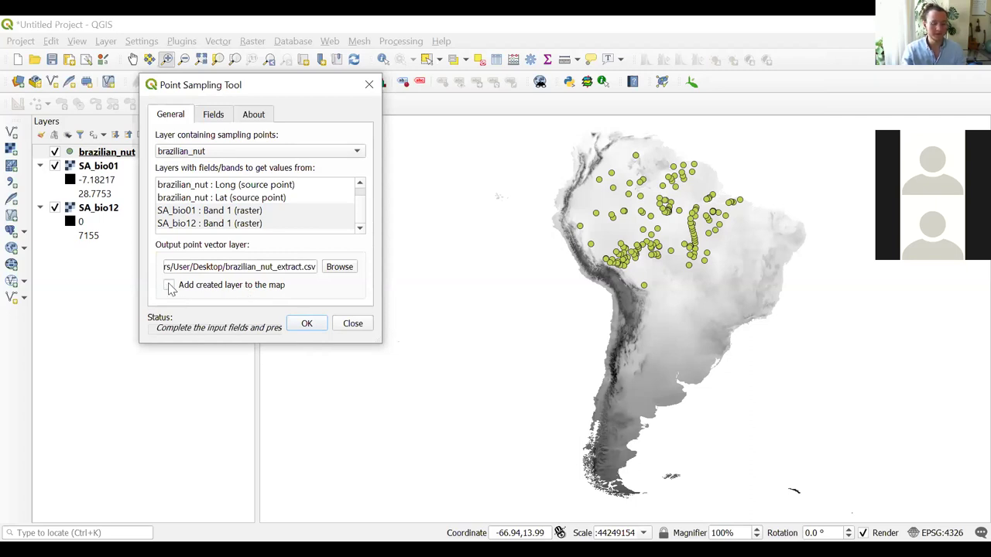
pyautogui.click(307, 325)
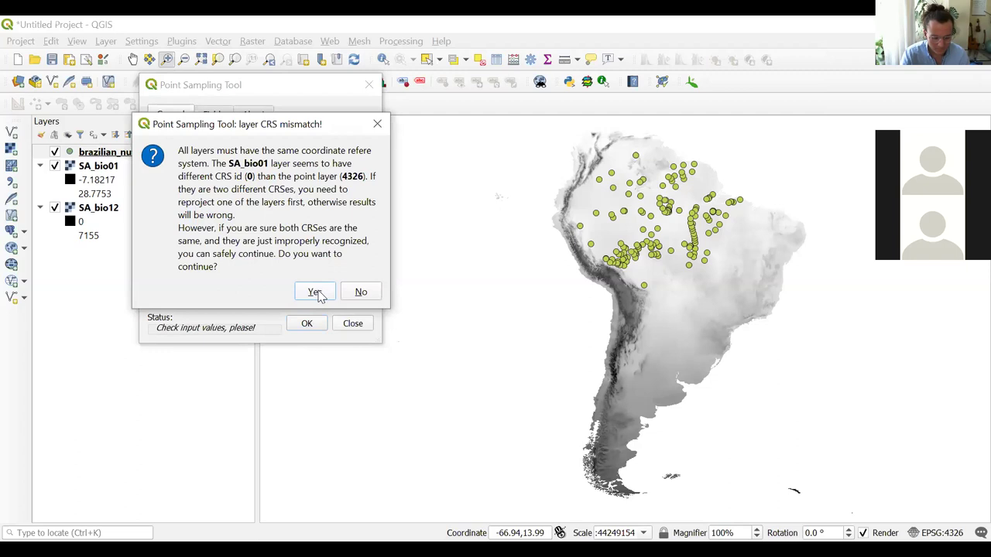
pyautogui.click(318, 294)
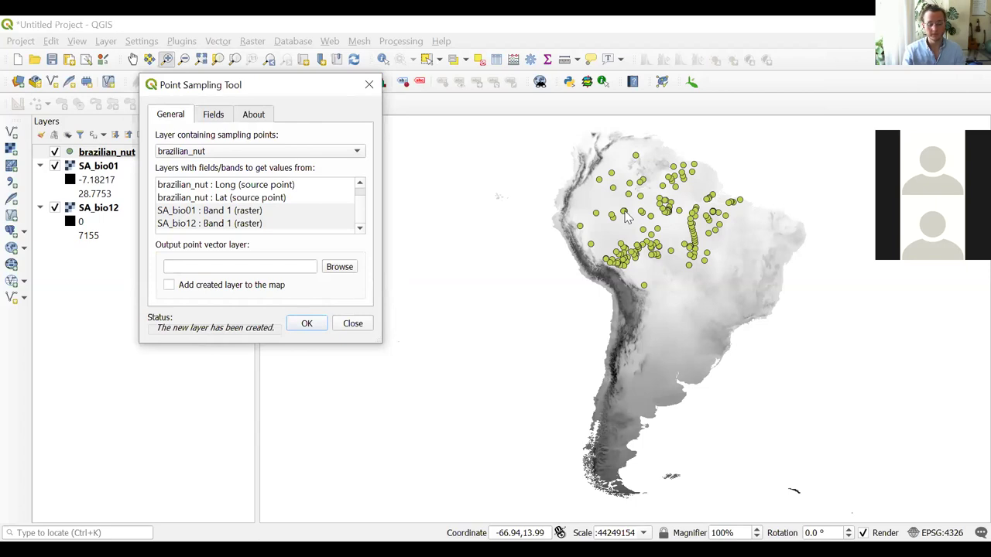
pyautogui.click(369, 85)
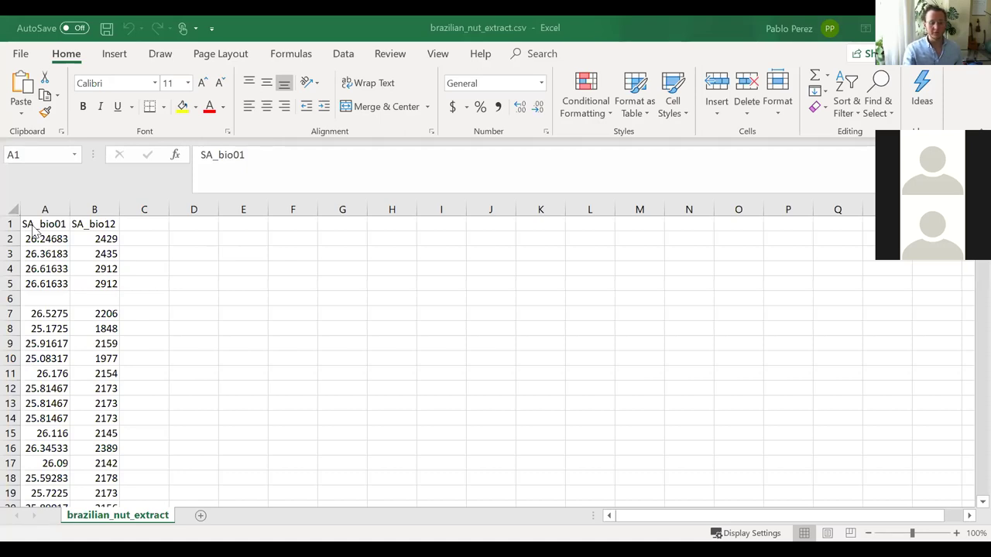
pyautogui.click(44, 239)
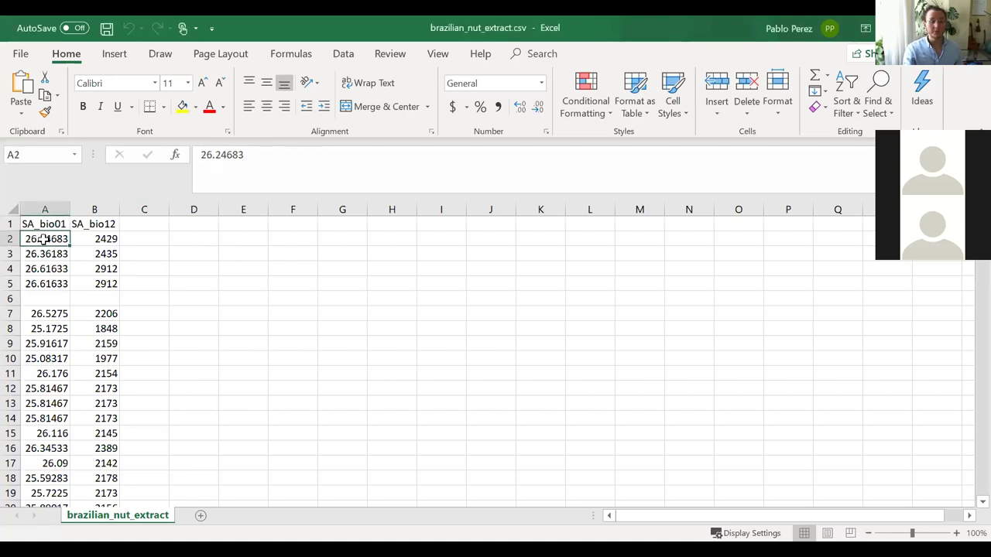
pyautogui.click(101, 239)
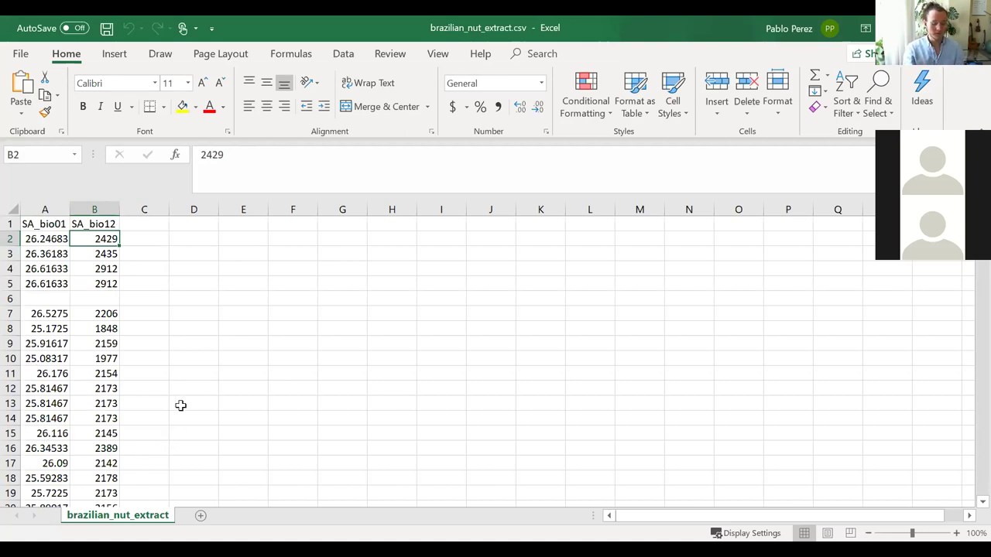
pyautogui.click(46, 204)
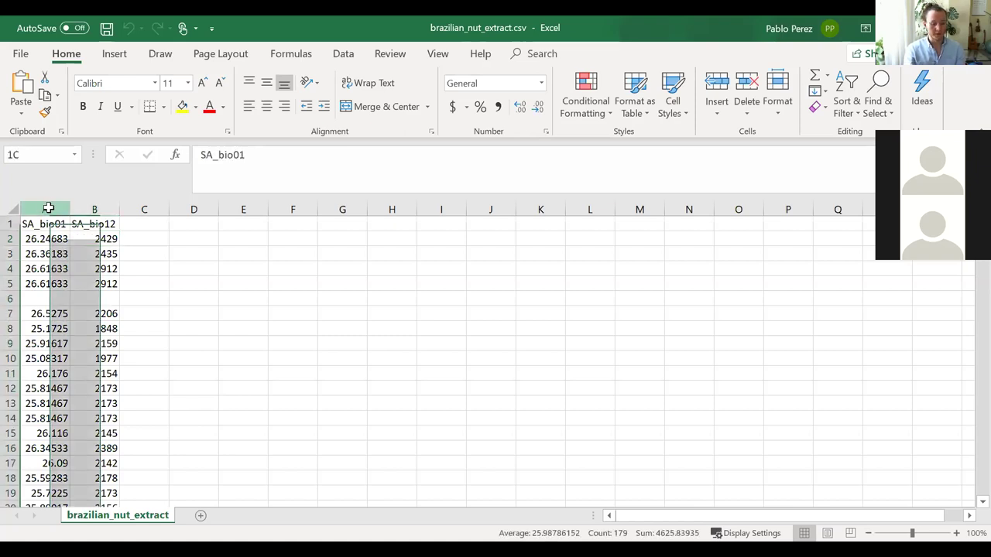
pyautogui.click(344, 56)
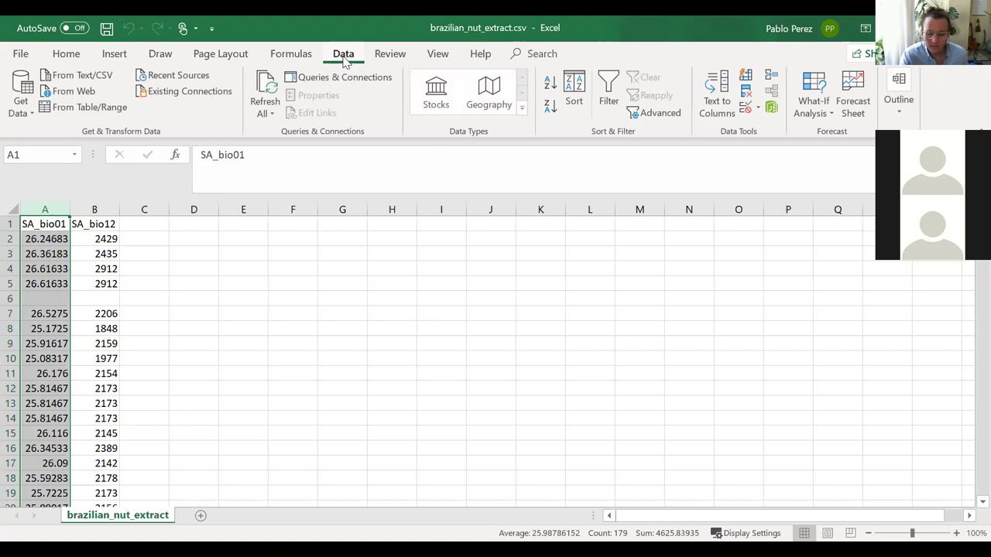
pyautogui.click(719, 103)
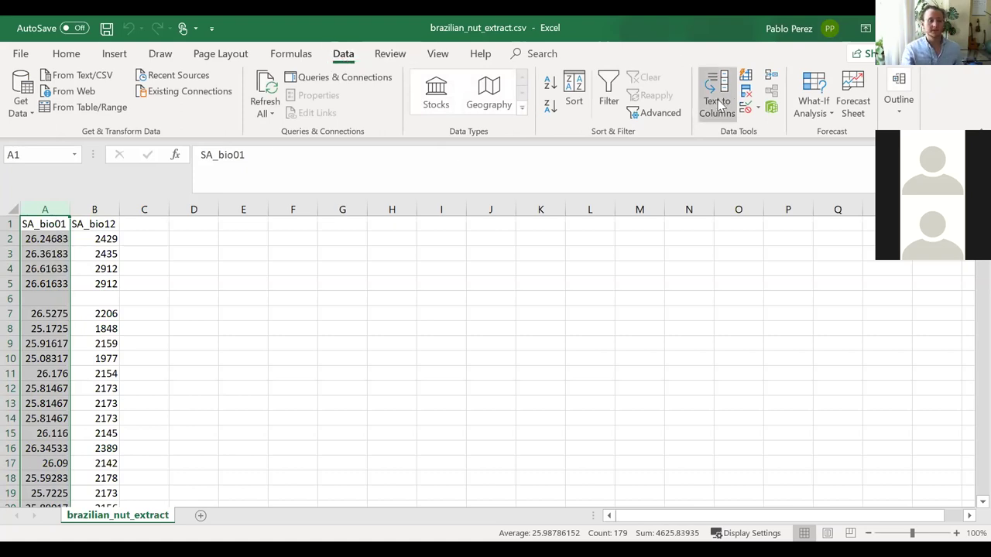
pyautogui.click(719, 103)
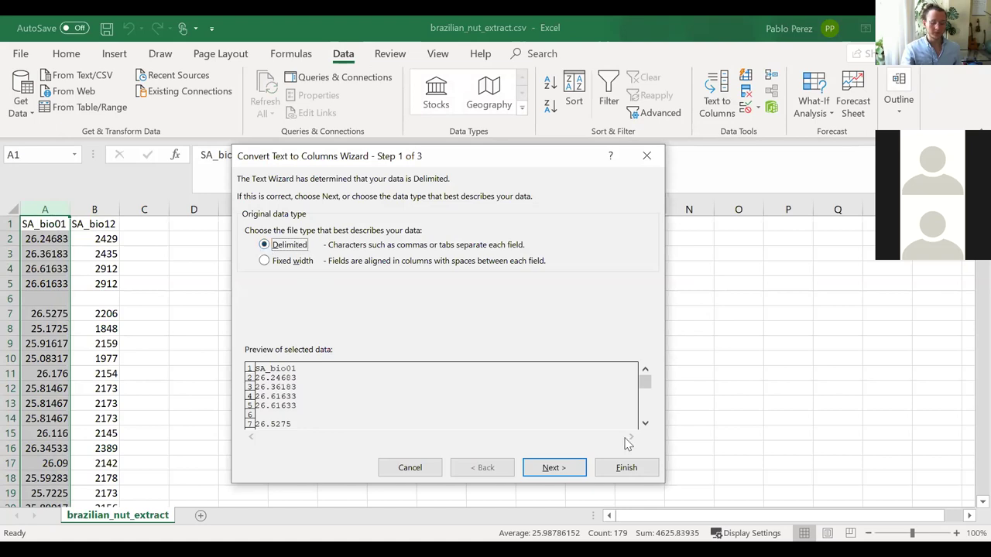
pyautogui.click(571, 474)
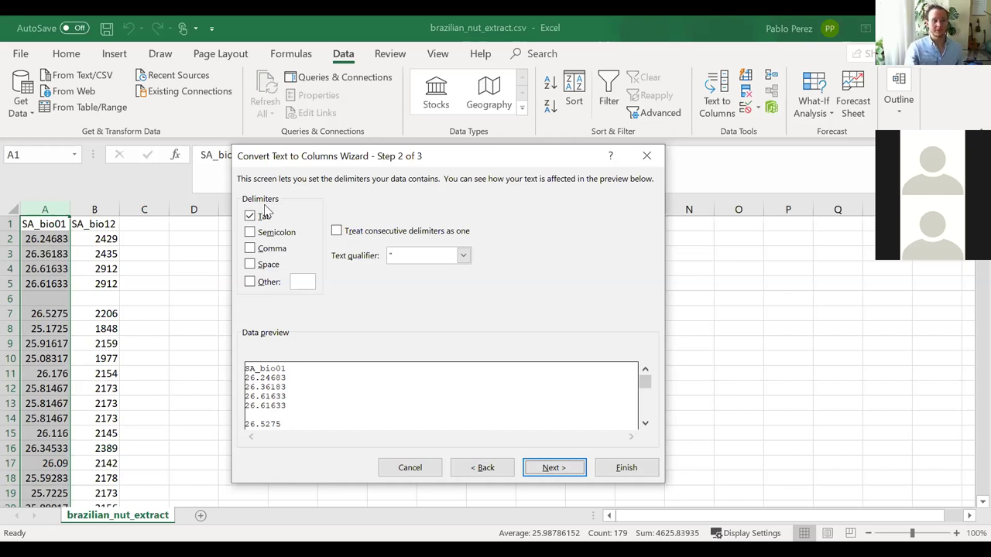
pyautogui.moveTo(251, 232); pyautogui.dragTo(253, 253)
pyautogui.click(251, 249)
pyautogui.click(250, 233)
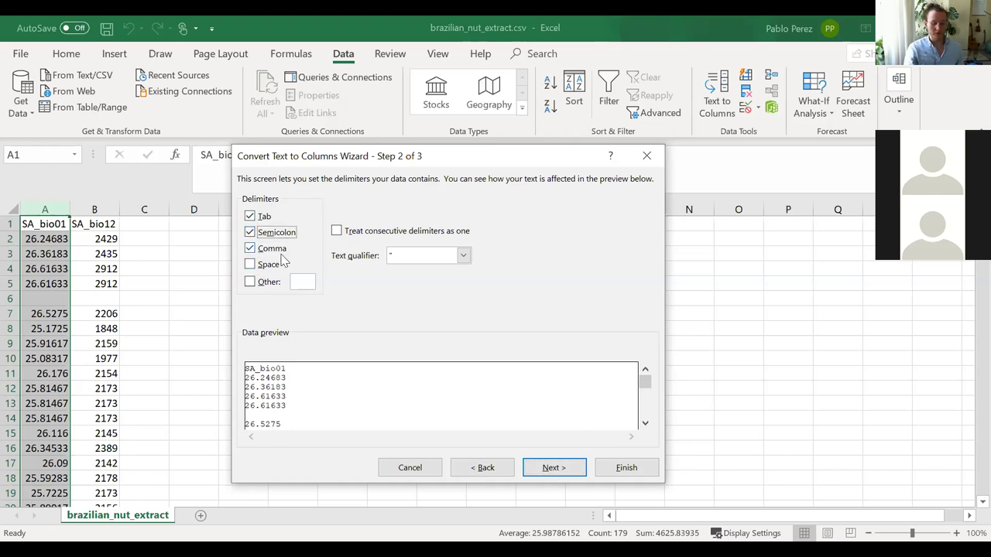
pyautogui.click(568, 469)
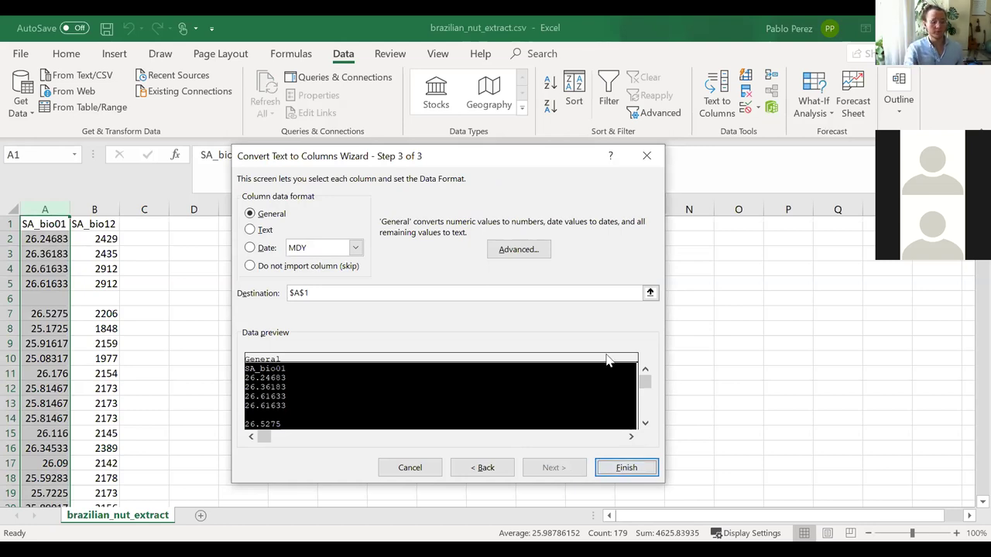
pyautogui.click(648, 162)
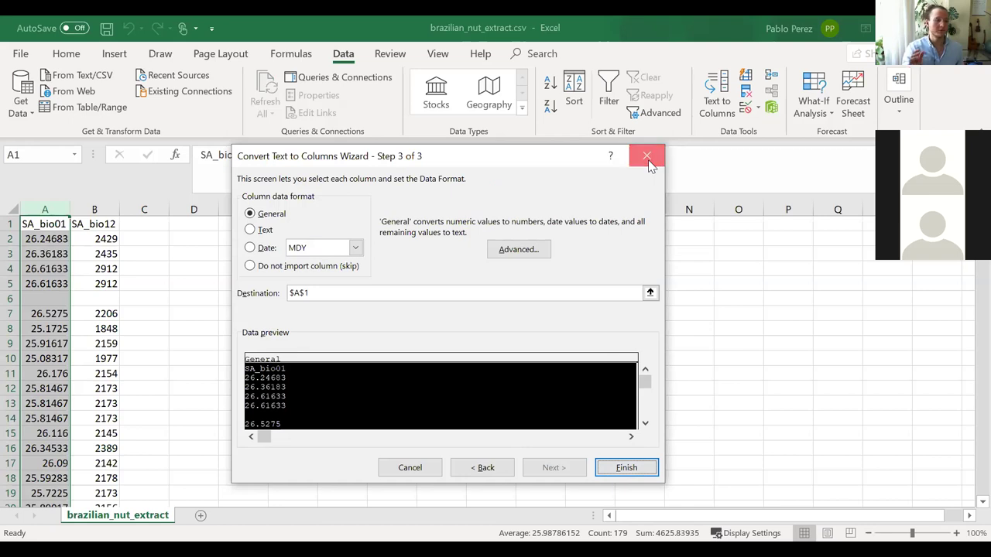
pyautogui.click(649, 160)
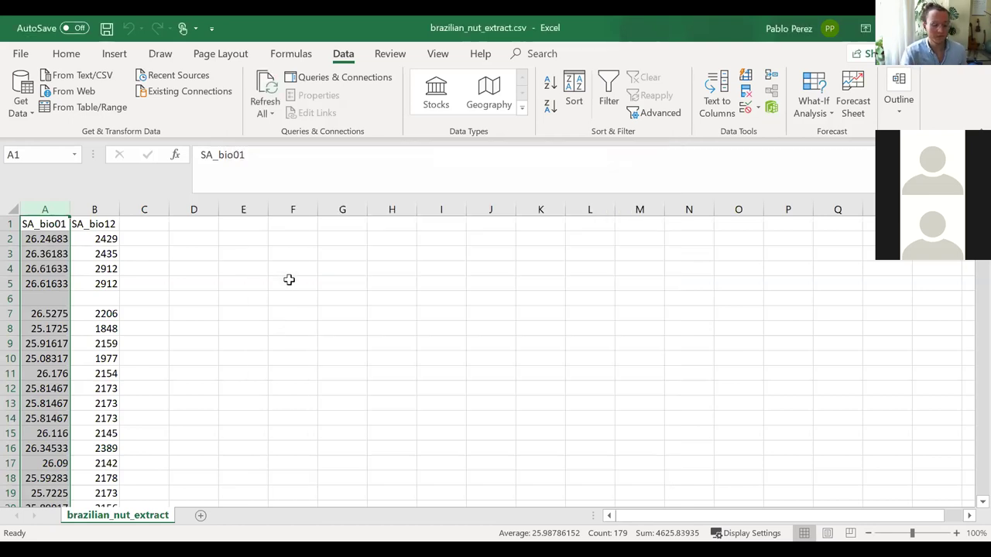
pyautogui.click(216, 288)
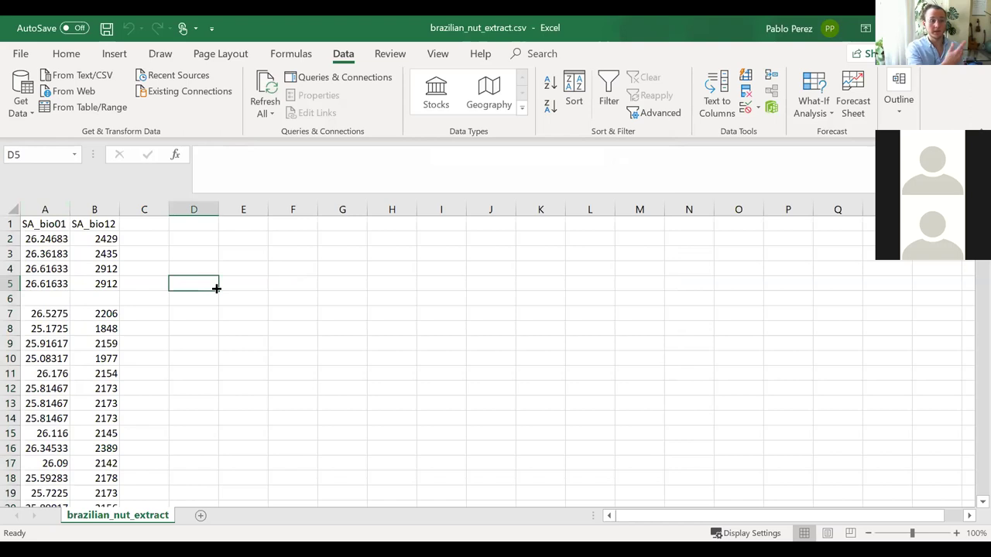
# - Delete the empty row 6 from the brazilian_nut_extract sheet
pyautogui.click(35, 239)
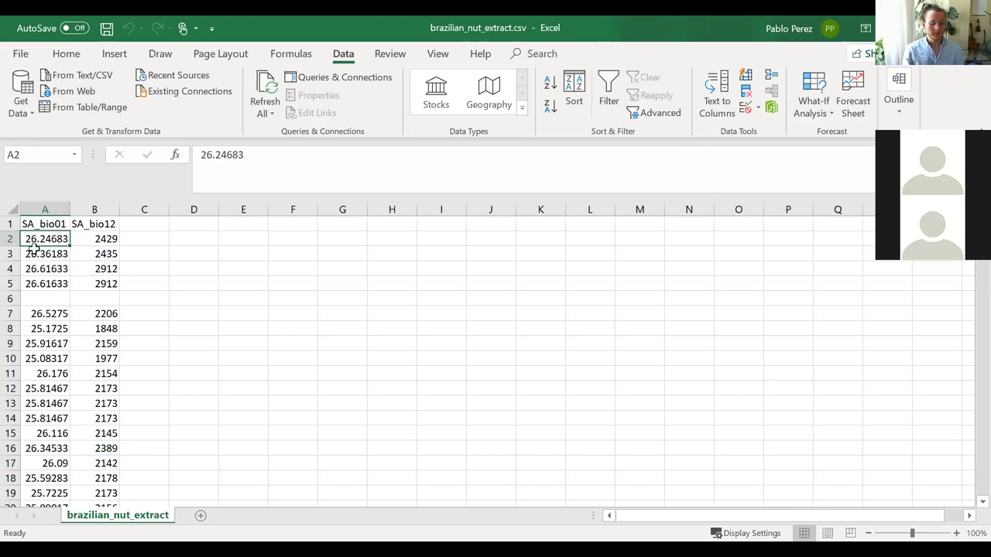
pyautogui.click(11, 298)
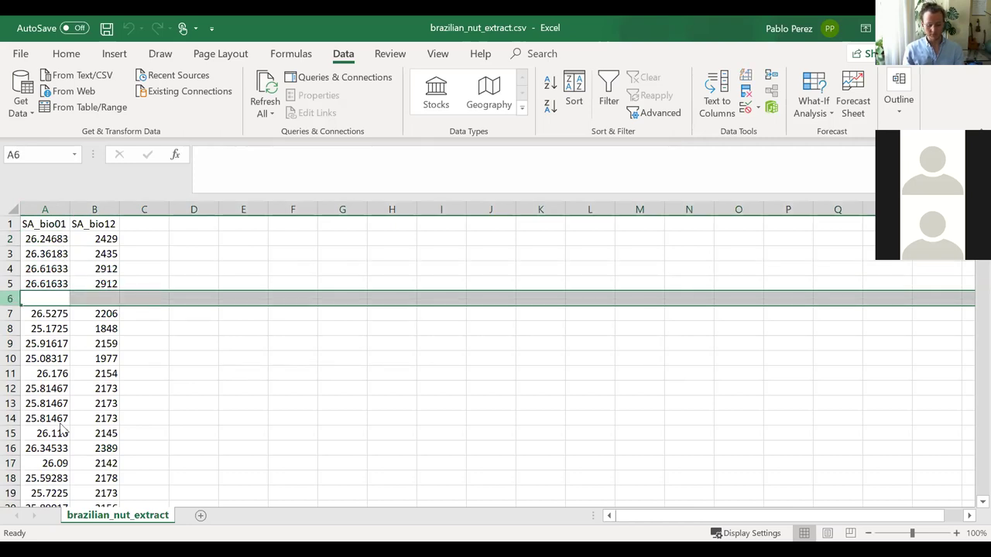
pyautogui.rightClick(11, 299)
pyautogui.click(62, 426)
# - Check the SA_bio01 and SA_bio12 columns for remaining blank cells from row 2 down to the last record
pyautogui.scroll(-7, 62, 387)
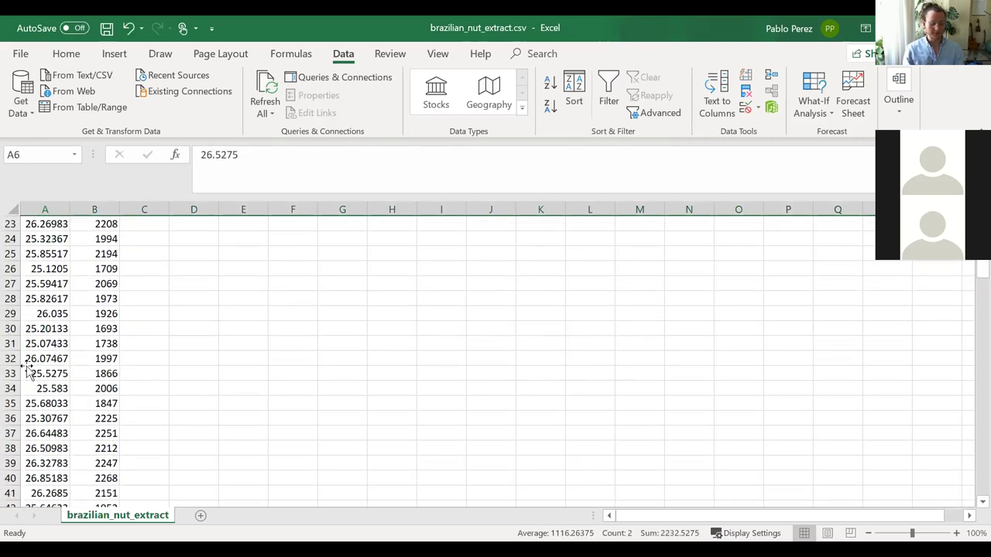
pyautogui.click(27, 373)
pyautogui.hotkey('ctrl', 'shift', 'Down')
pyautogui.scroll(-3, 80, 392)
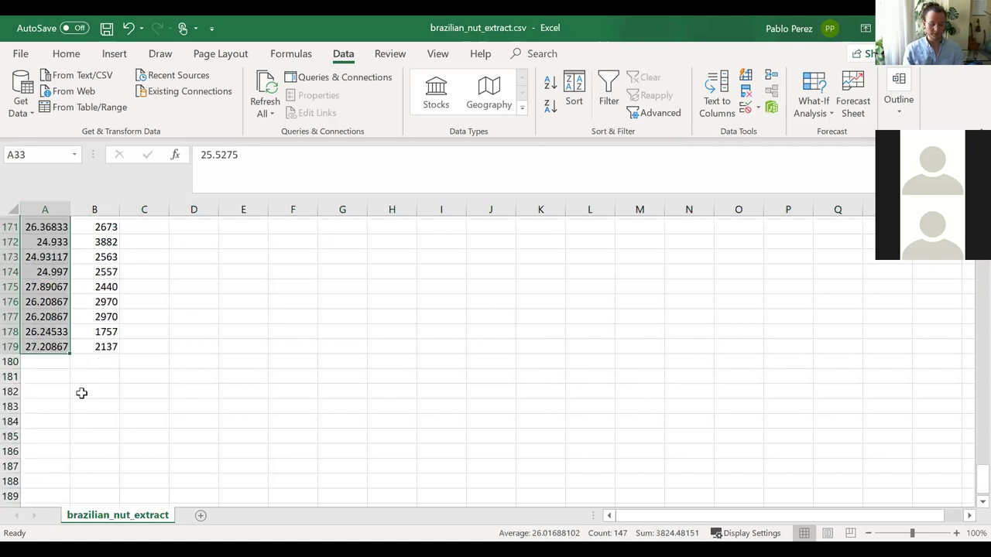
pyautogui.click(40, 404)
pyautogui.click(50, 343)
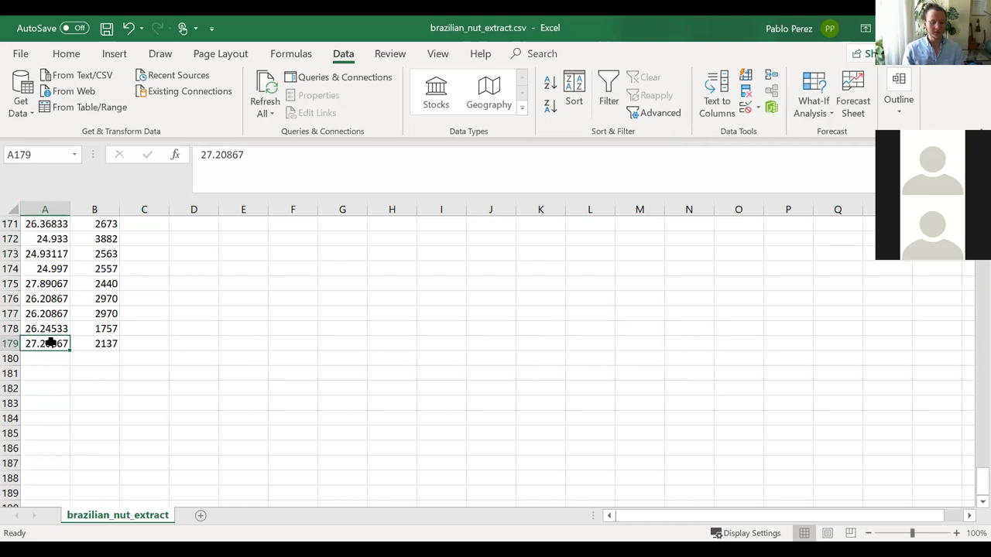
pyautogui.hotkey('ctrl', 'shift', 'Up')
pyautogui.hotkey('shift', 'Down')
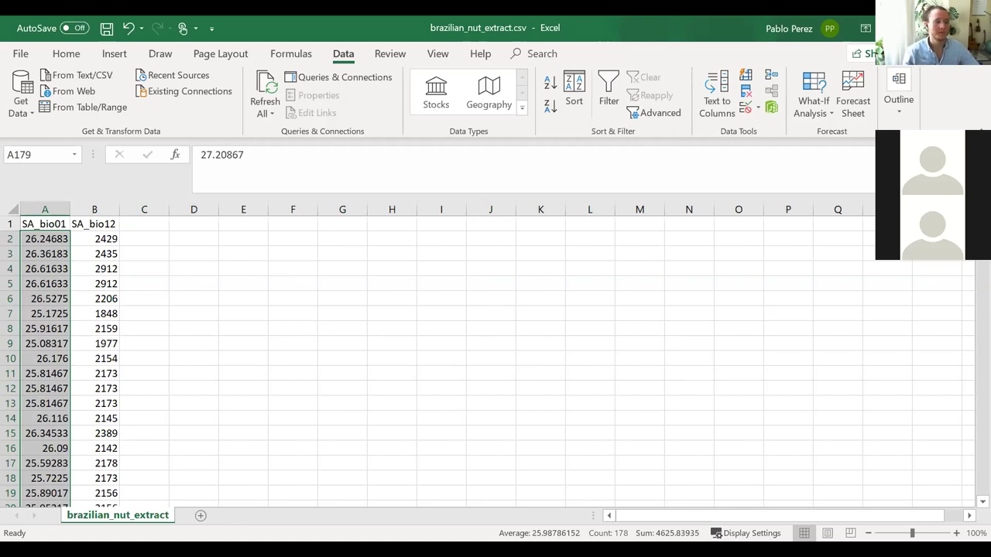
pyautogui.click(101, 239)
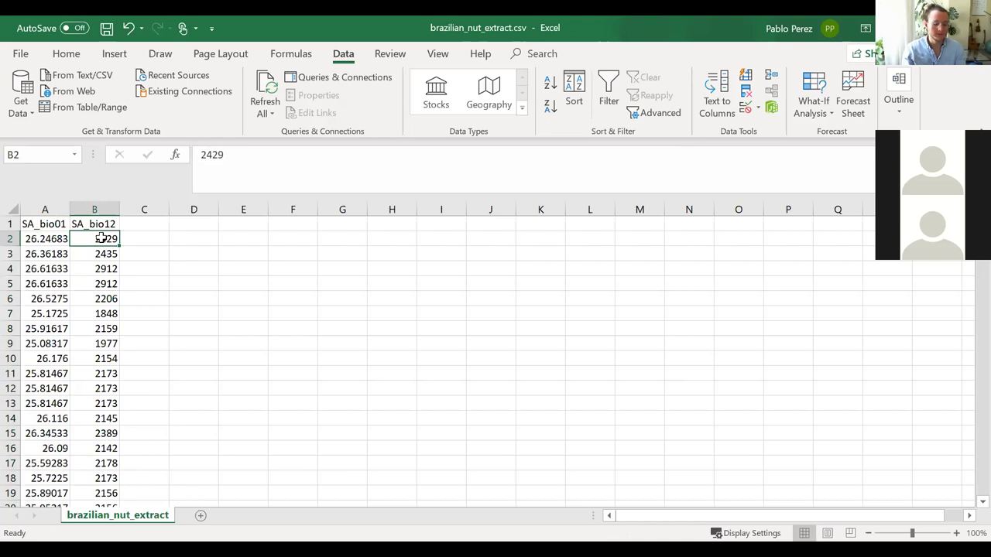
pyautogui.hotkey('ctrl', 'shift', 'Down')
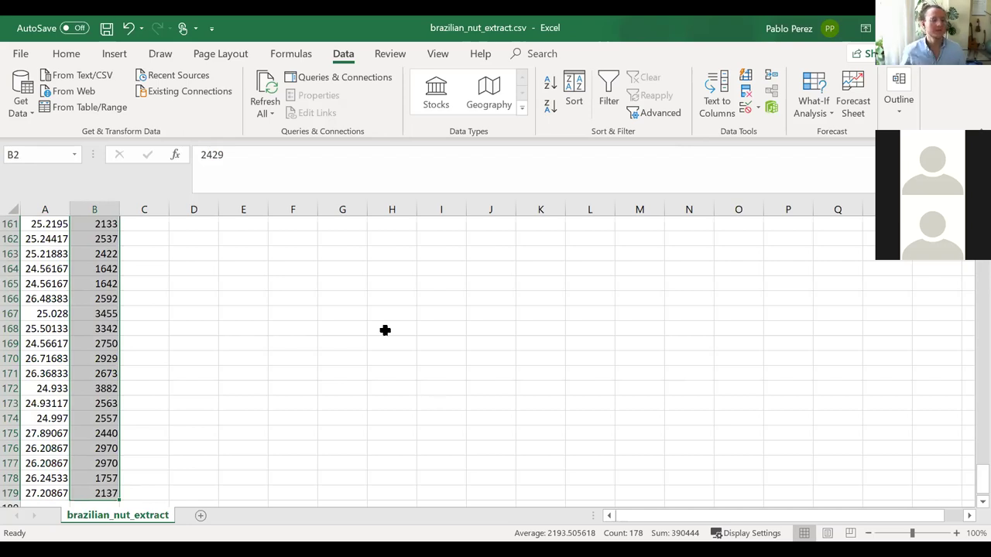
# - Save the cleaned brazilian_nut_extract.csv and switch to QGIS
pyautogui.click(107, 29)
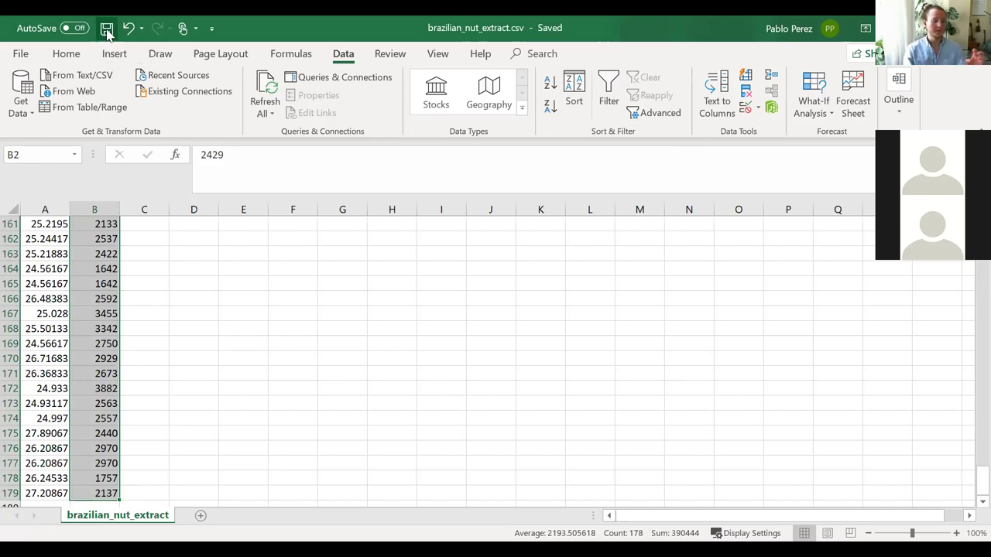
pyautogui.click(291, 326)
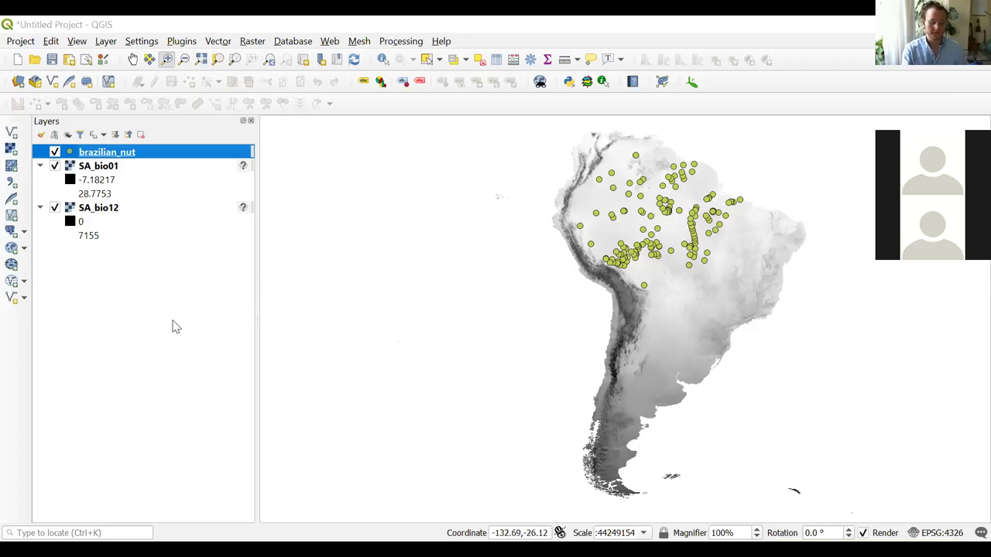
# - Add South_America.shp from the Shapefiles folder in SDM to the map as a vector layer and close the Data Source Manager
pyautogui.click(19, 85)
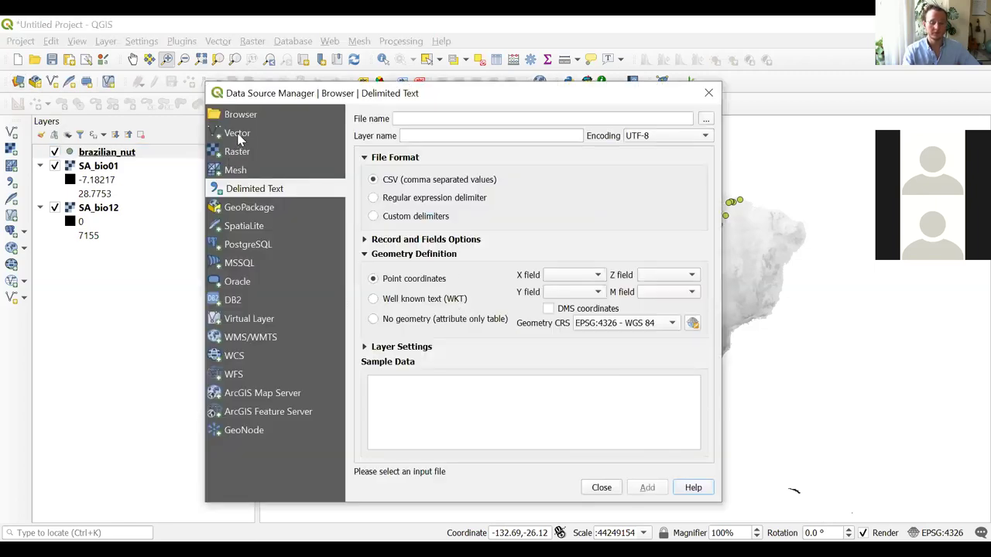
pyautogui.click(238, 134)
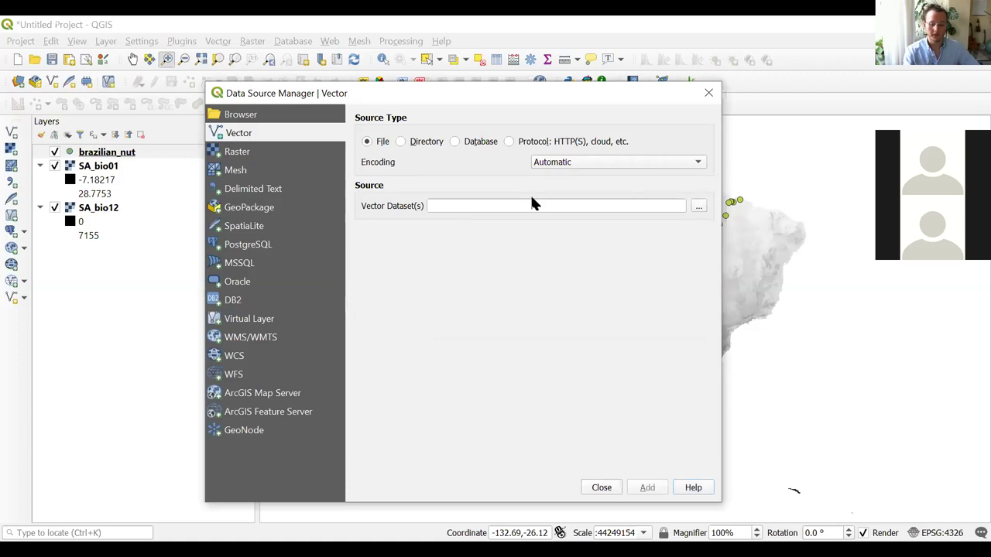
pyautogui.click(700, 209)
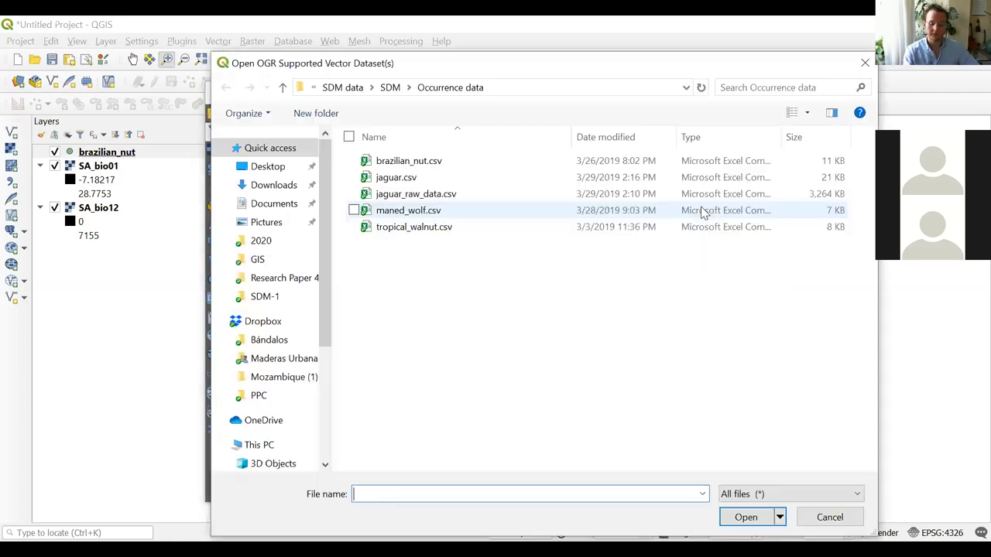
pyautogui.click(391, 85)
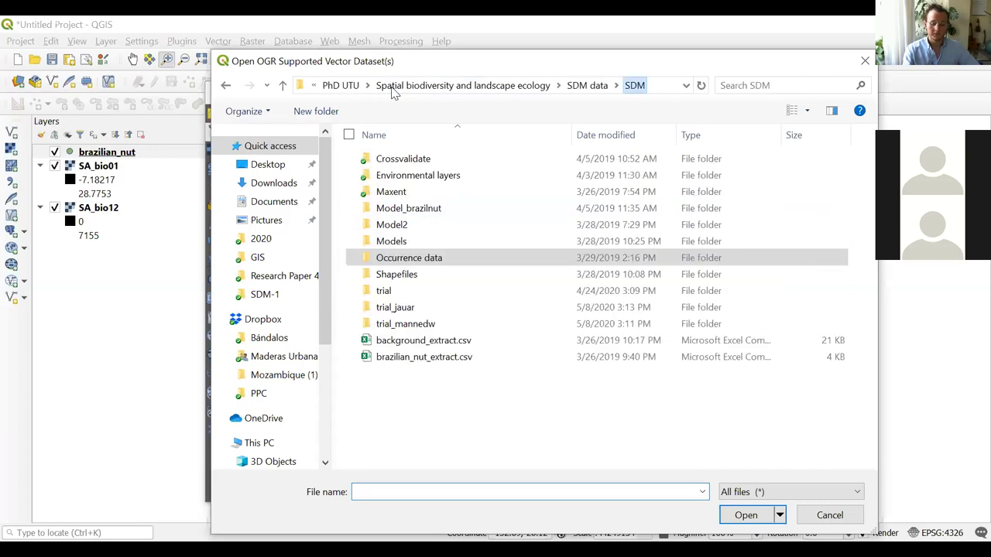
pyautogui.doubleClick(403, 275)
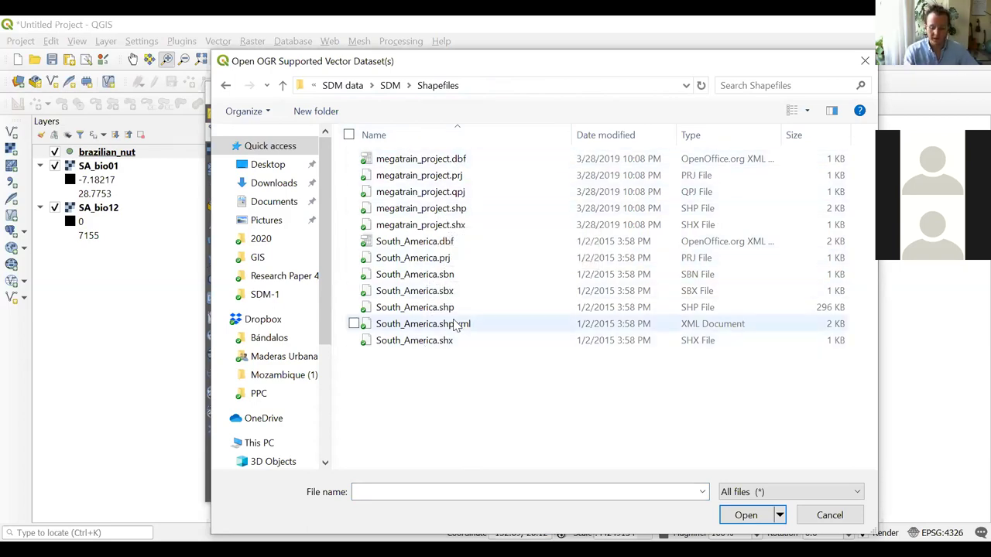
pyautogui.click(408, 262)
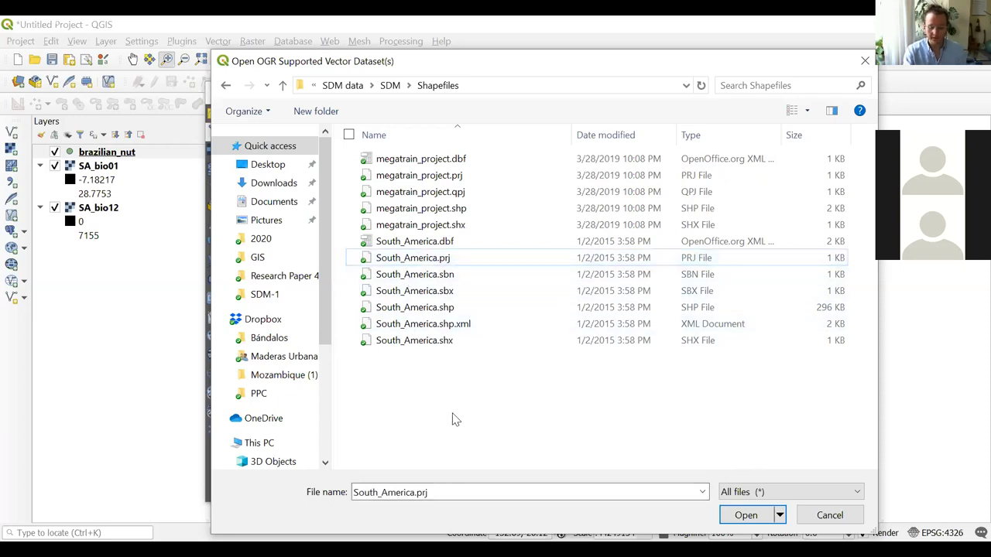
pyautogui.click(461, 307)
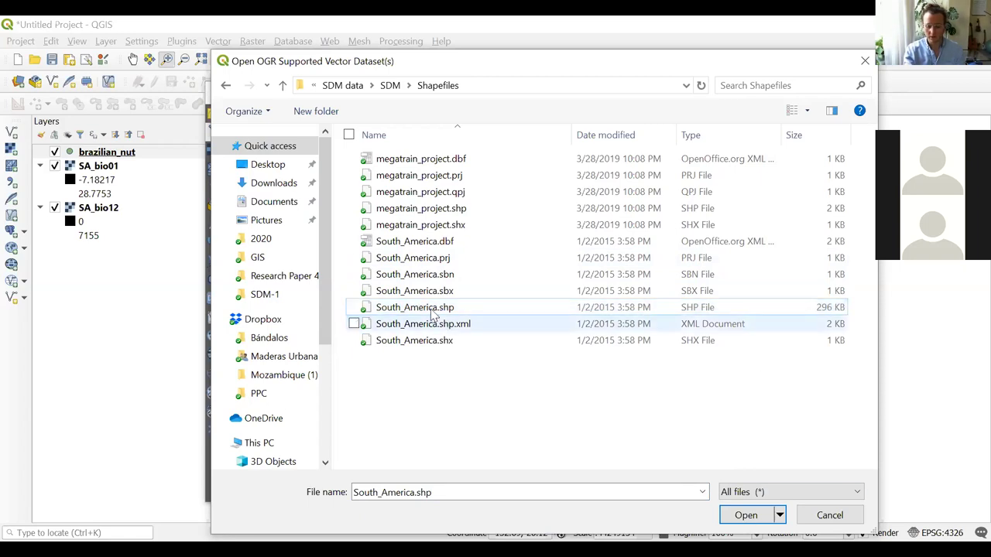
pyautogui.click(747, 517)
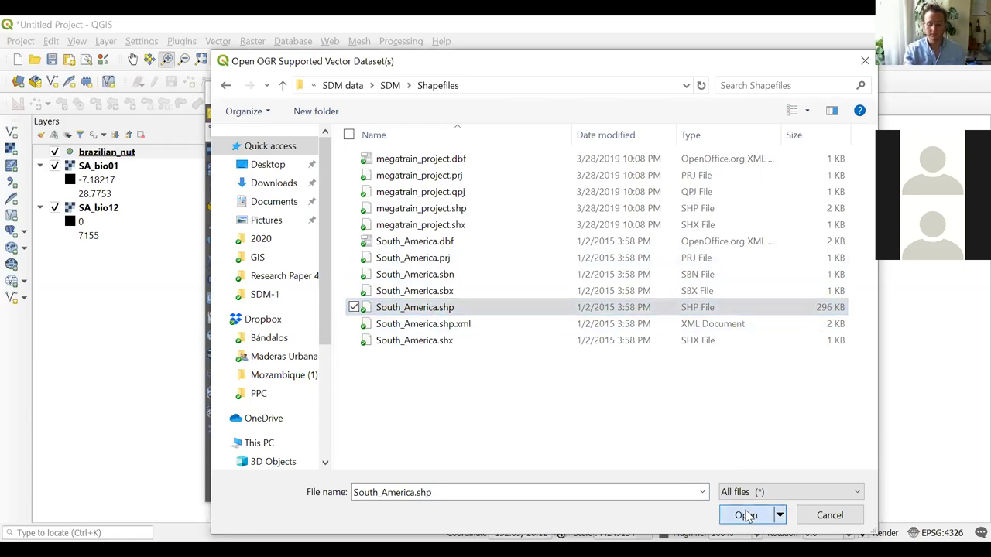
pyautogui.click(647, 487)
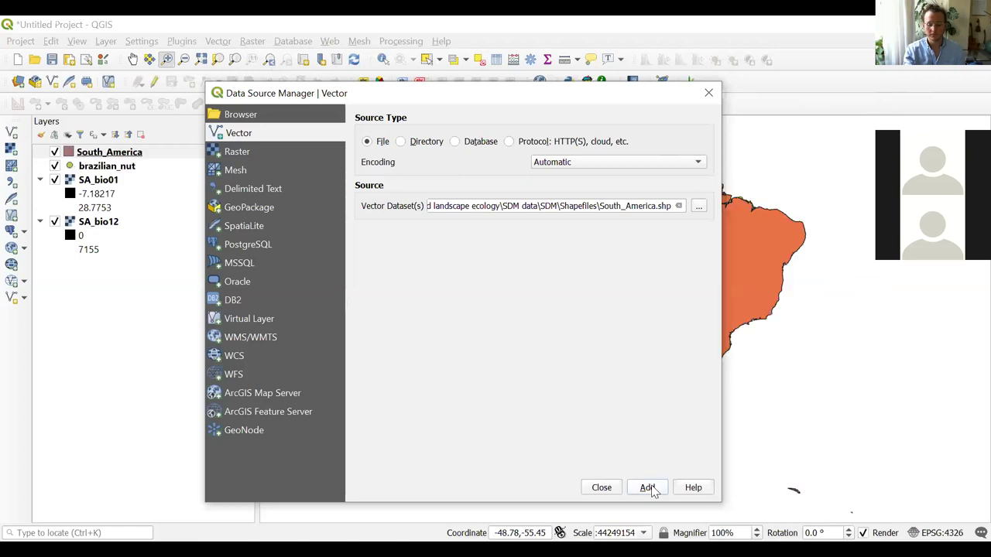
pyautogui.click(707, 100)
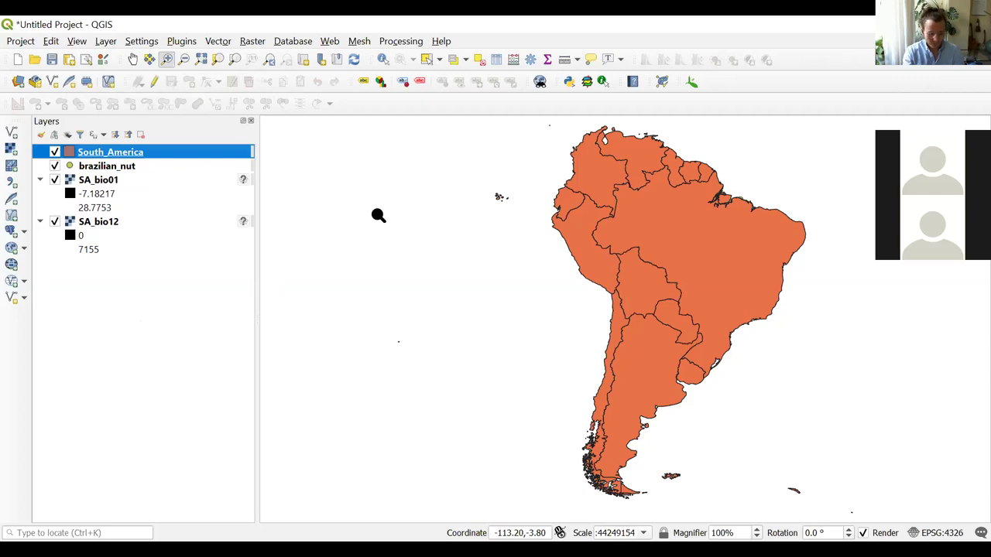
# - Generate 1000 random points from the South_America layer with Random Points in Layer Bounds as a temporary layer, and close the tool
pyautogui.click(223, 41)
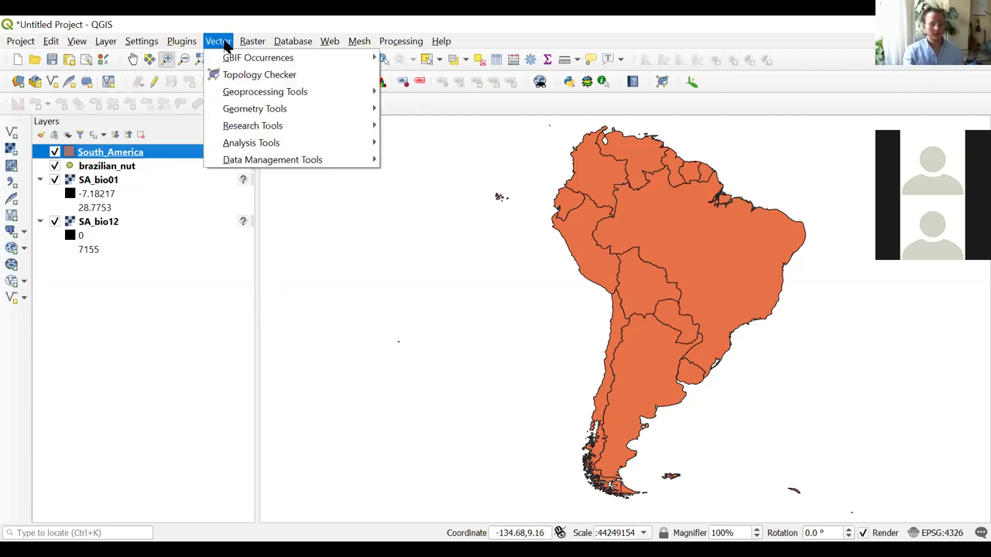
pyautogui.moveTo(253, 126)
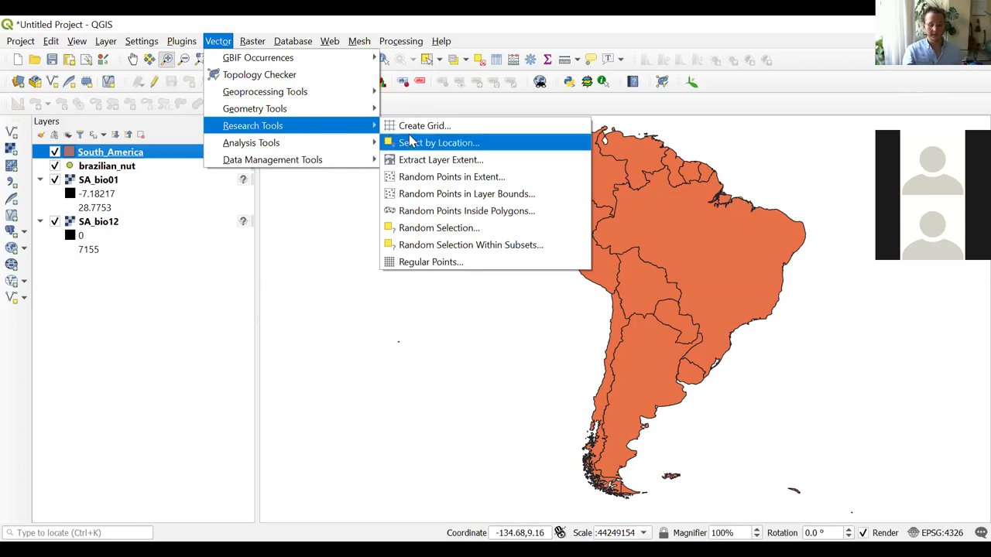
pyautogui.click(467, 194)
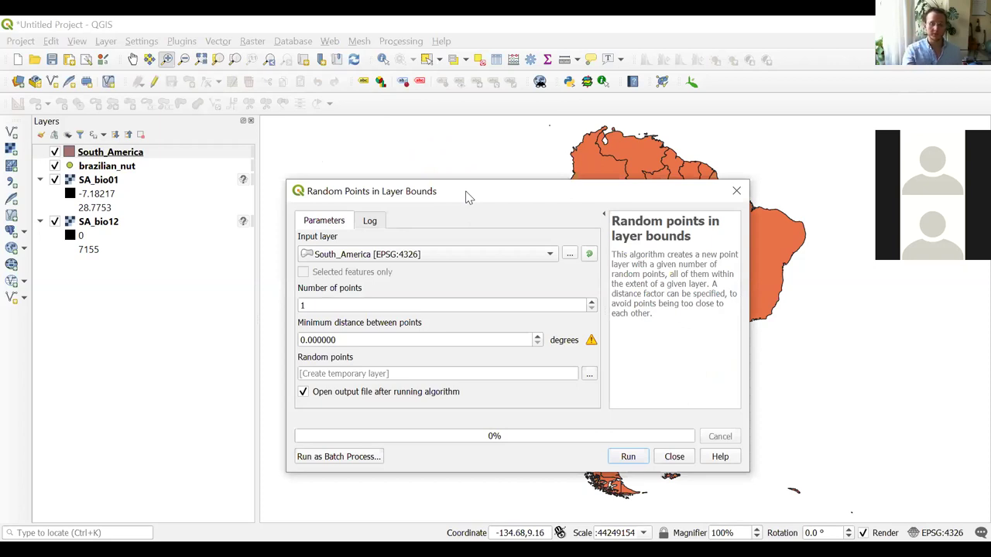
pyautogui.click(553, 258)
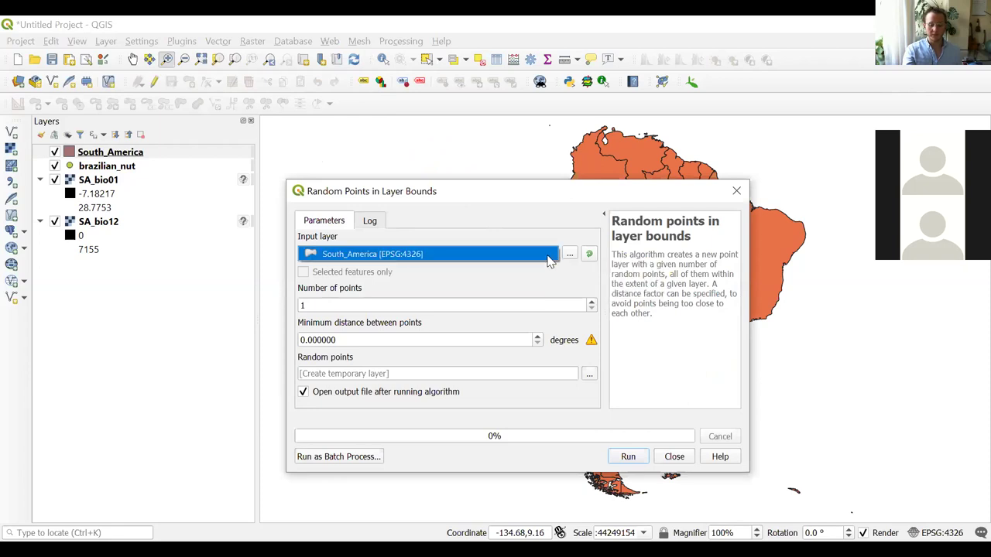
pyautogui.click(525, 262)
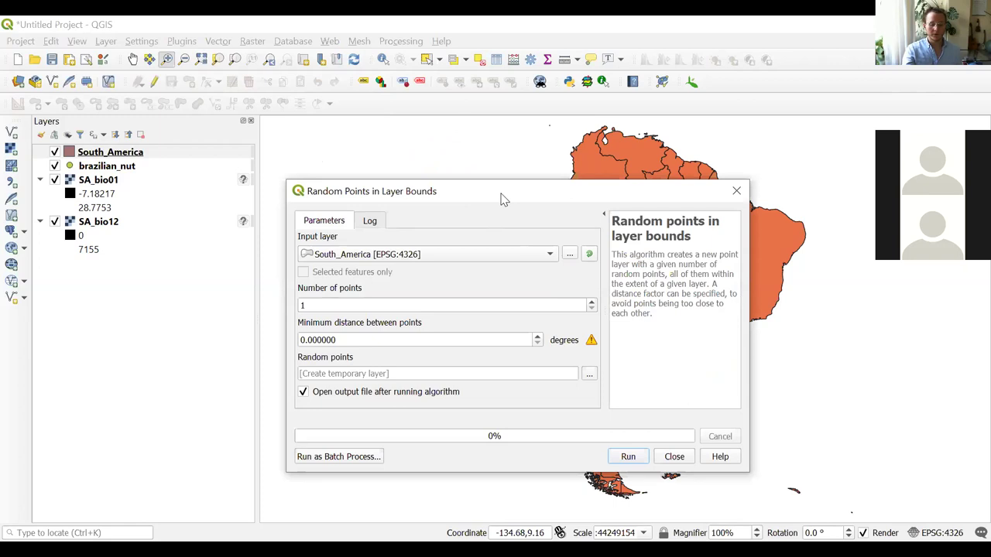
pyautogui.moveTo(501, 199); pyautogui.dragTo(436, 223)
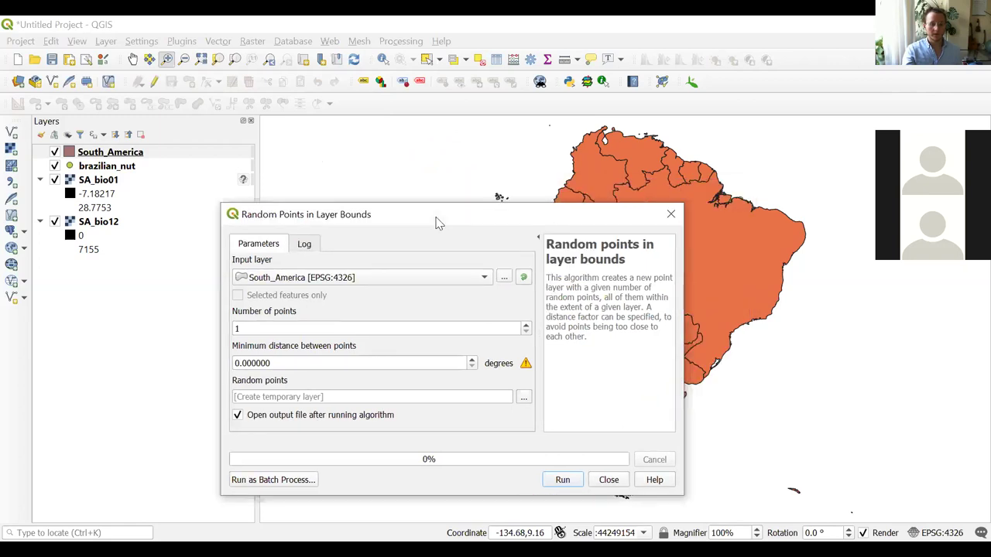
pyautogui.click(271, 330)
pyautogui.write('000')
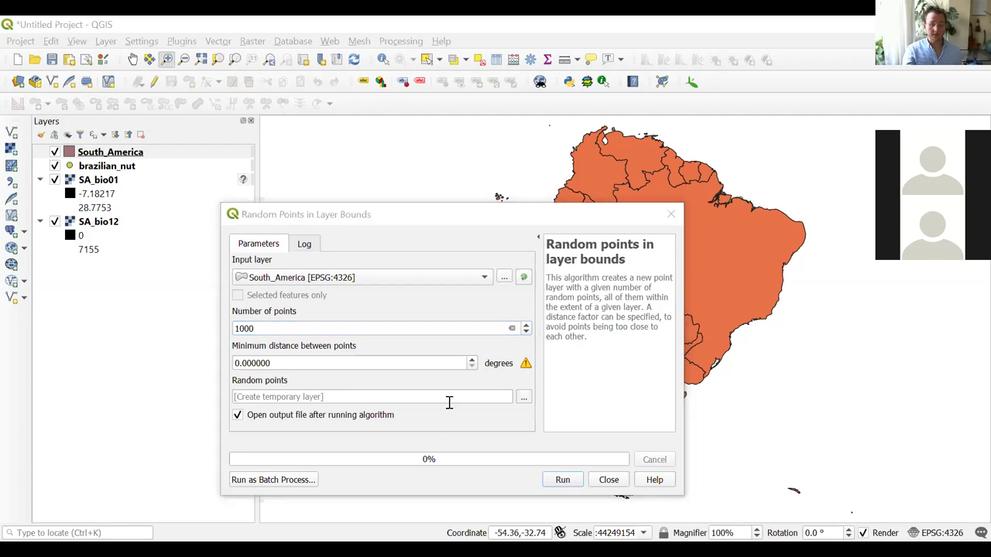
pyautogui.click(565, 481)
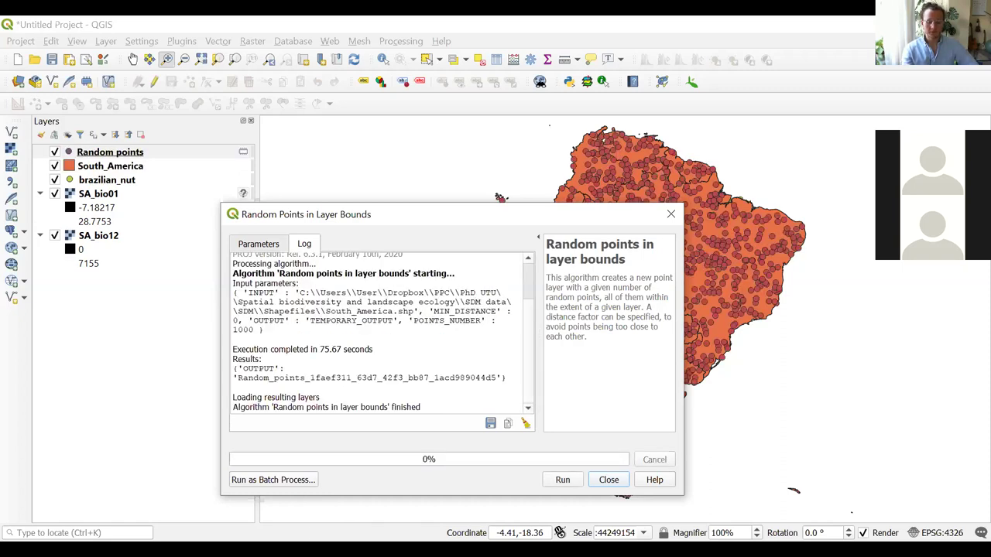
pyautogui.click(672, 215)
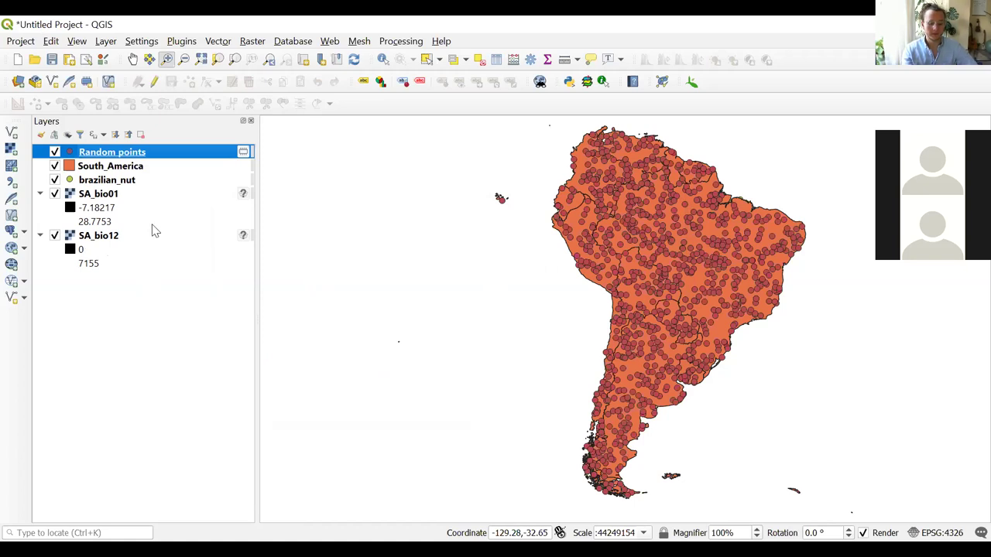
# - Reorder the layers so South_America sits hidden below SA_bio12 and brazilian_nut lies above Random points
pyautogui.click(103, 167)
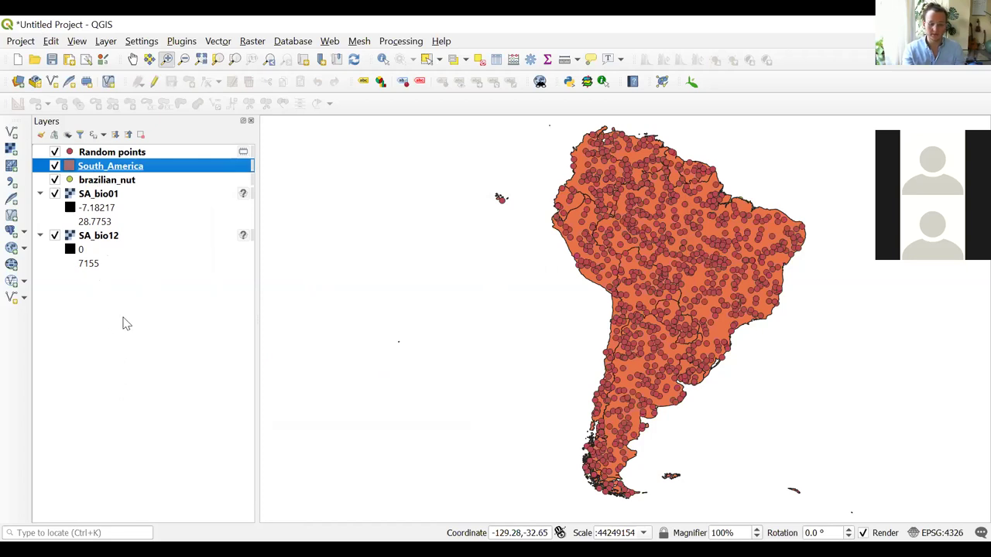
pyautogui.moveTo(98, 284); pyautogui.dragTo(98, 290)
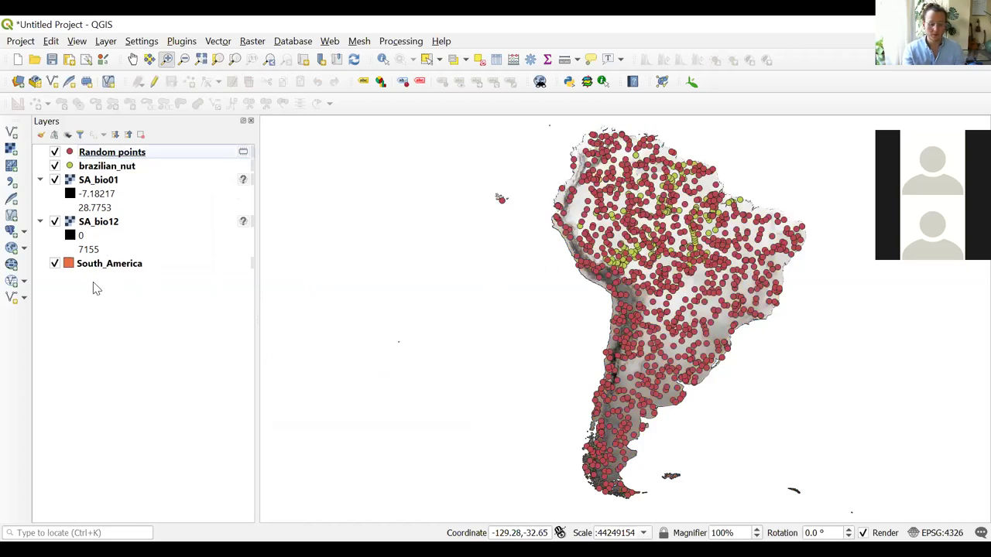
pyautogui.click(54, 264)
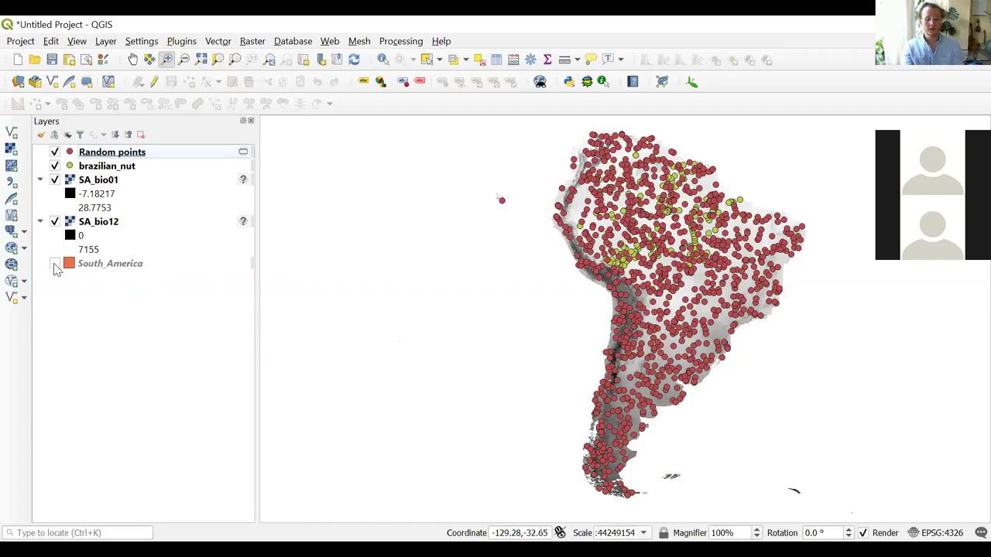
pyautogui.click(107, 168)
pyautogui.moveTo(136, 155); pyautogui.dragTo(136, 157)
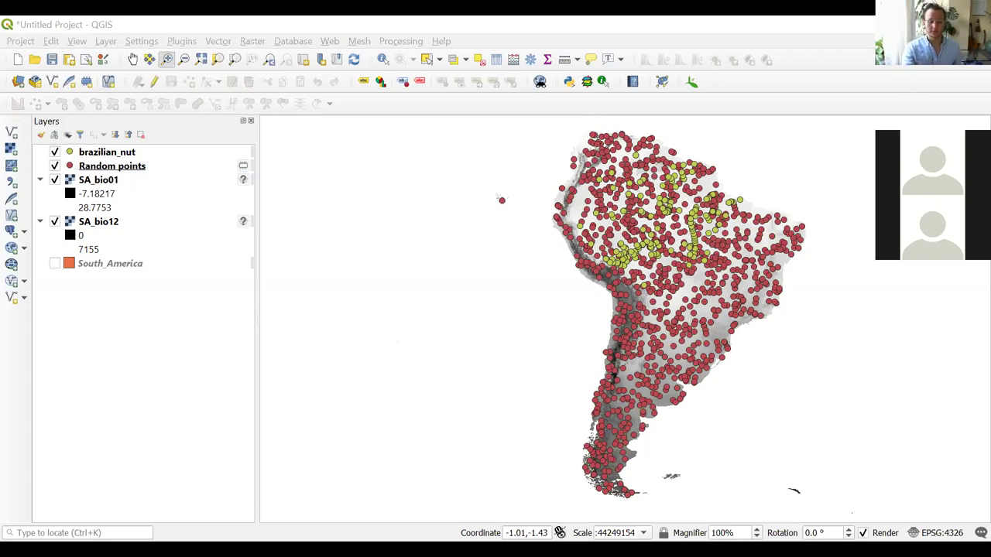
# - Set up the Point Sampling Tool with Random points as the sampling layer and Band 1 of SA_bio01 and SA_bio12 as value sources
pyautogui.click(587, 82)
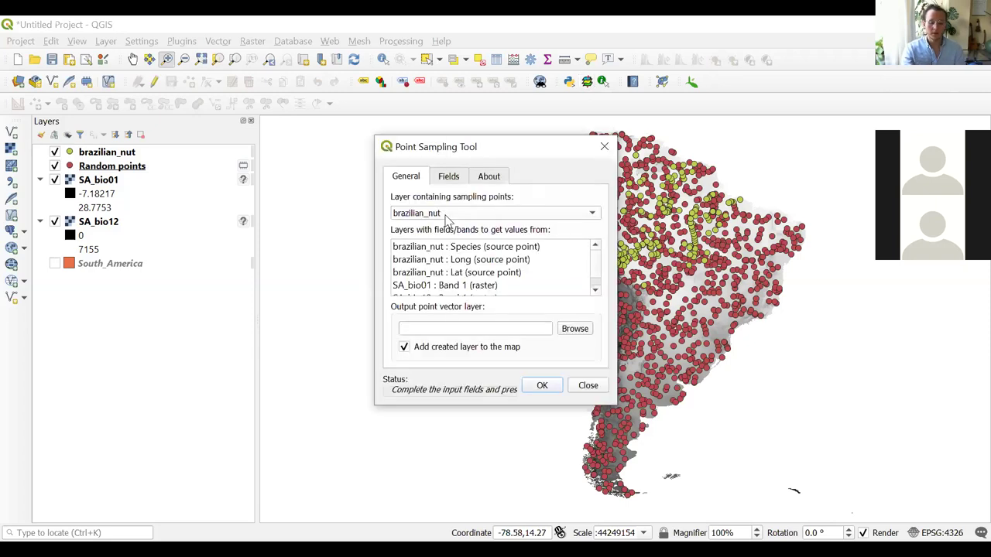
pyautogui.click(441, 219)
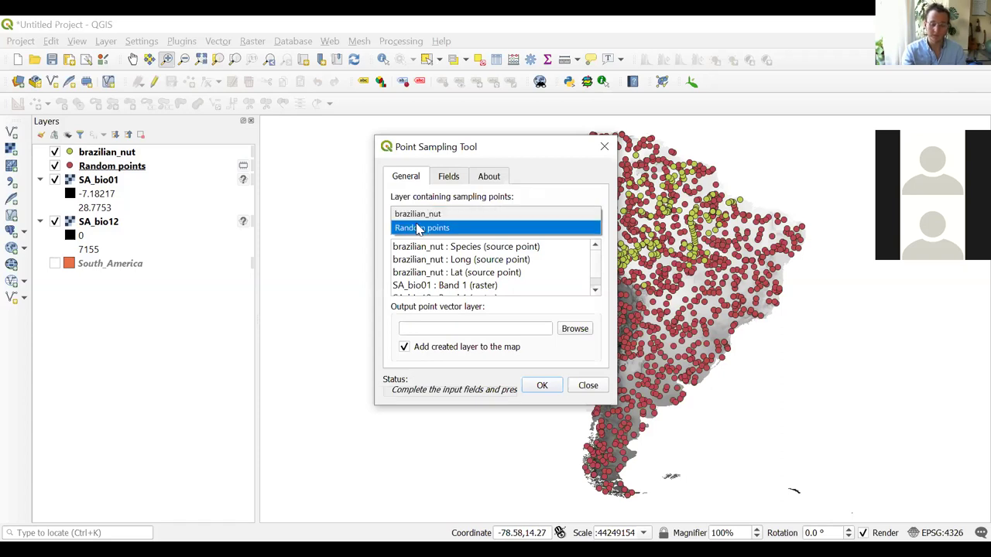
pyautogui.click(418, 228)
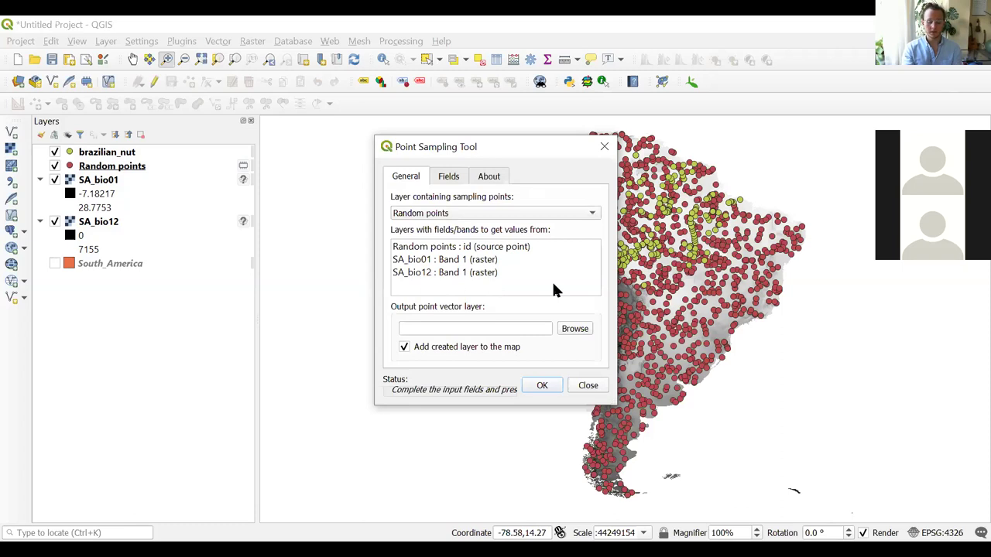
pyautogui.click(456, 262)
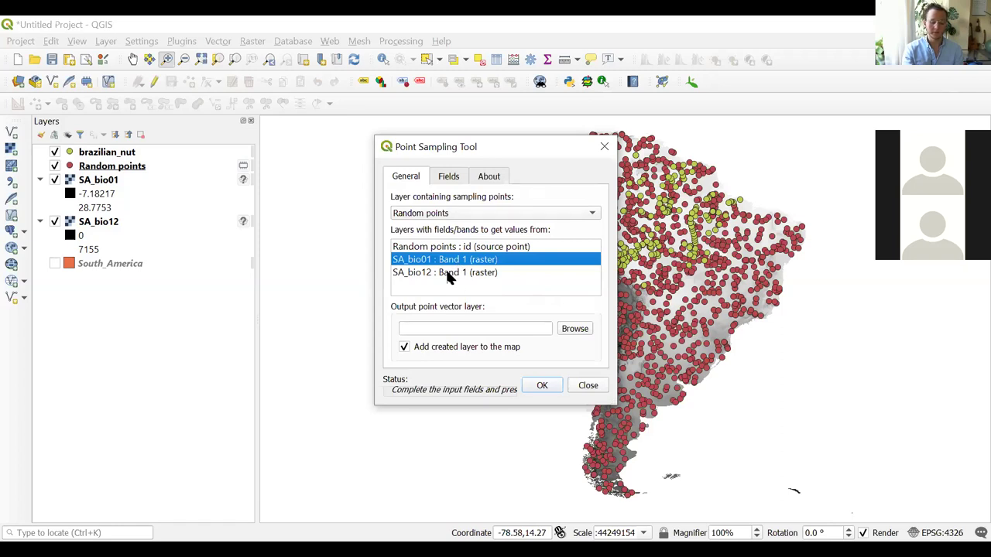
pyautogui.click(448, 273)
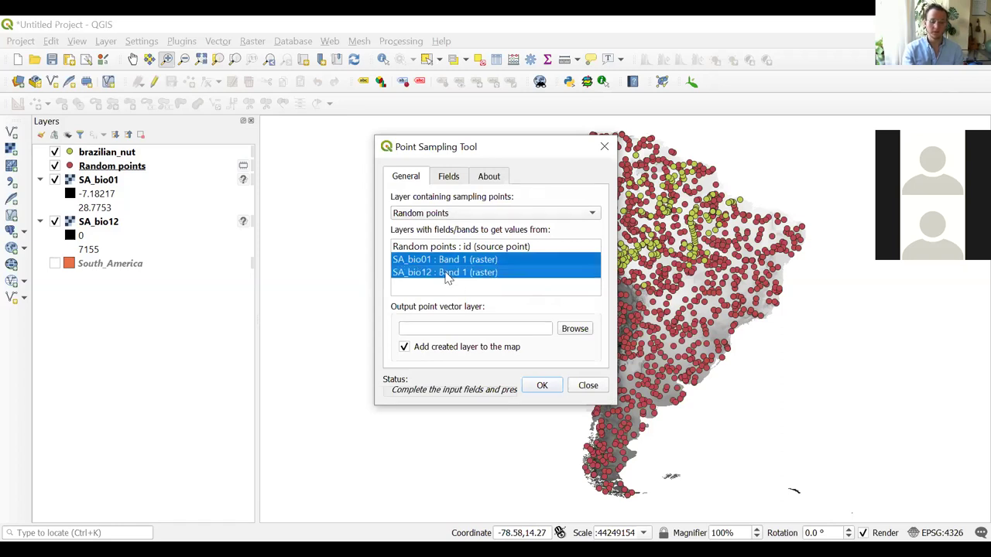
# - Set the sampling output to a comma separated values file named background_extract.csv on the Desktop
pyautogui.click(579, 330)
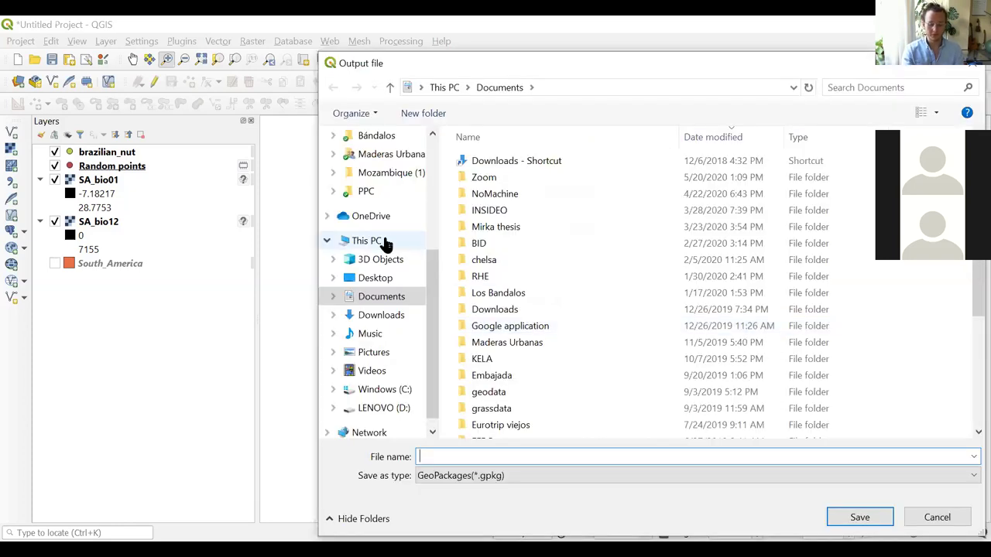
pyautogui.scroll(3, 383, 242)
pyautogui.scroll(2, 379, 172)
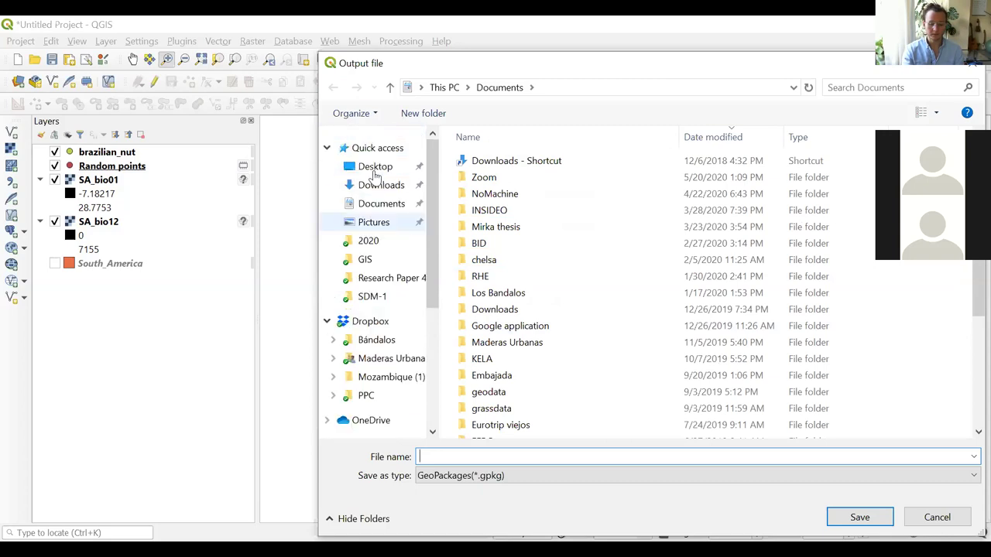
pyautogui.click(375, 172)
pyautogui.click(441, 457)
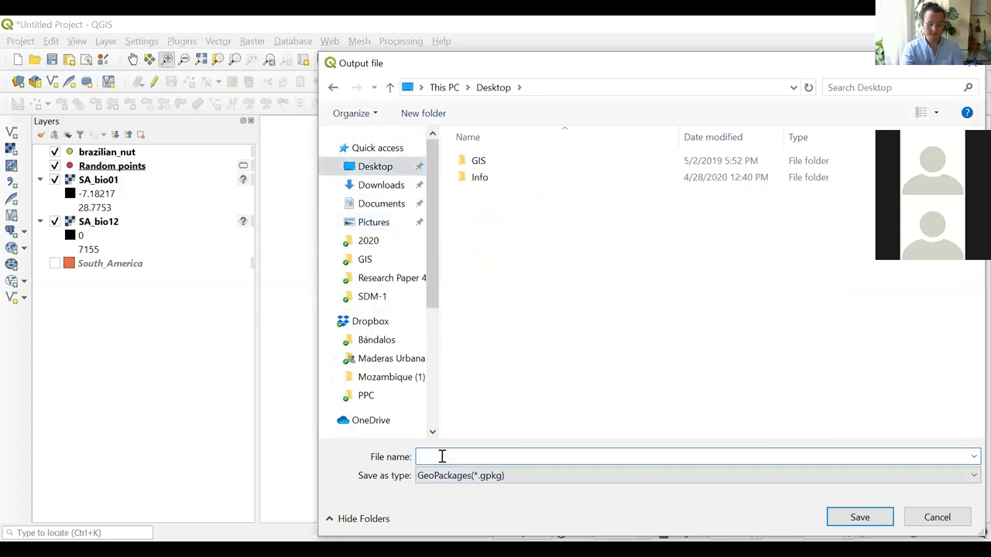
pyautogui.write('backgrou')
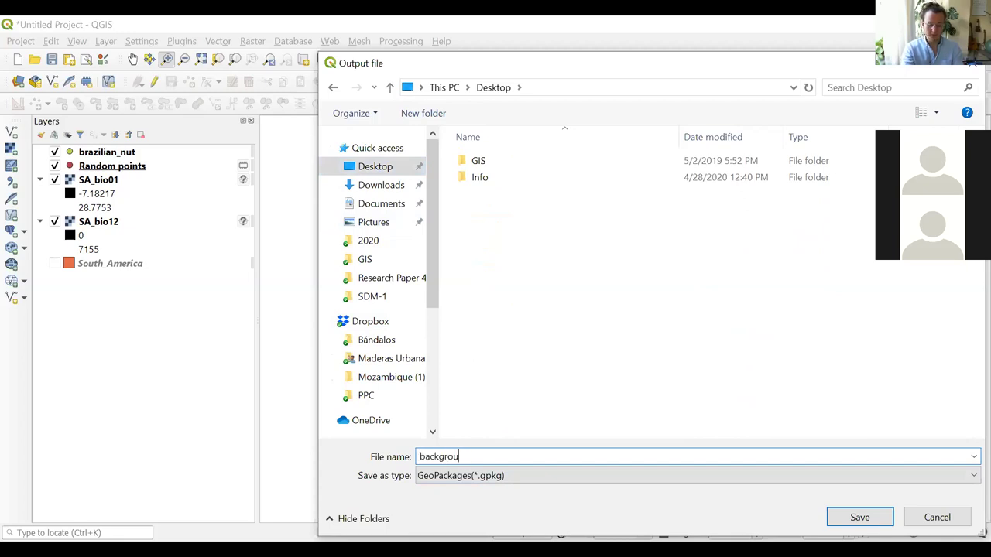
pyautogui.write('nd_extract')
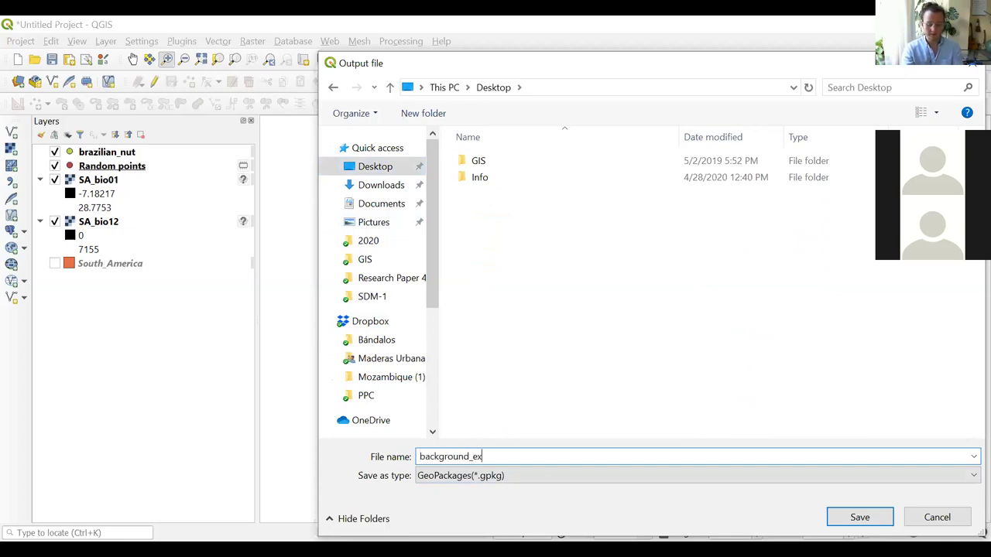
pyautogui.click(477, 475)
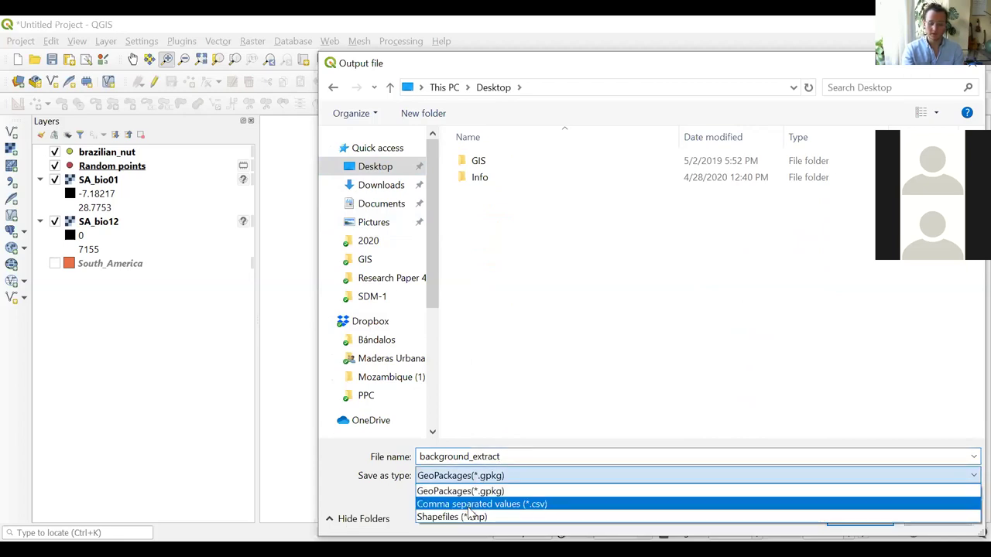
pyautogui.click(480, 504)
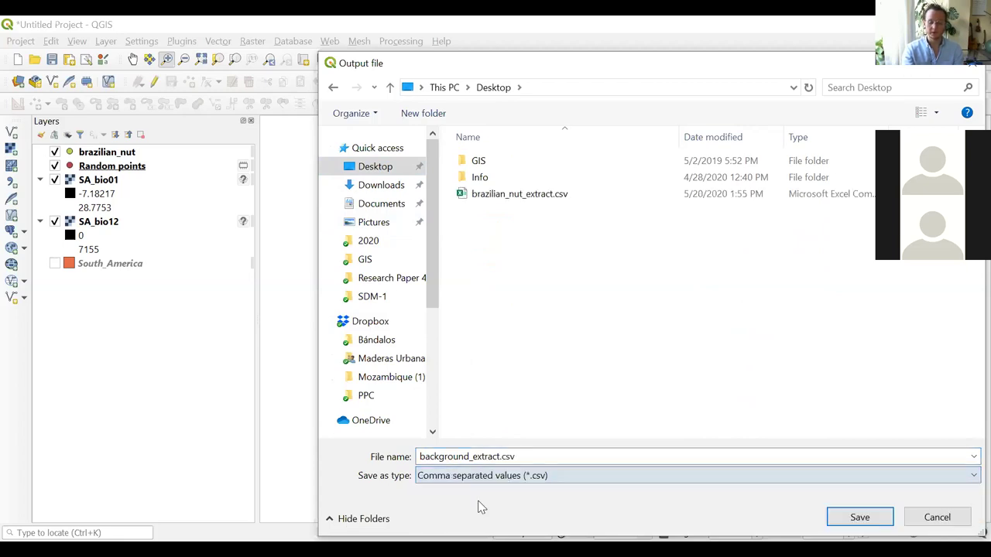
pyautogui.click(859, 517)
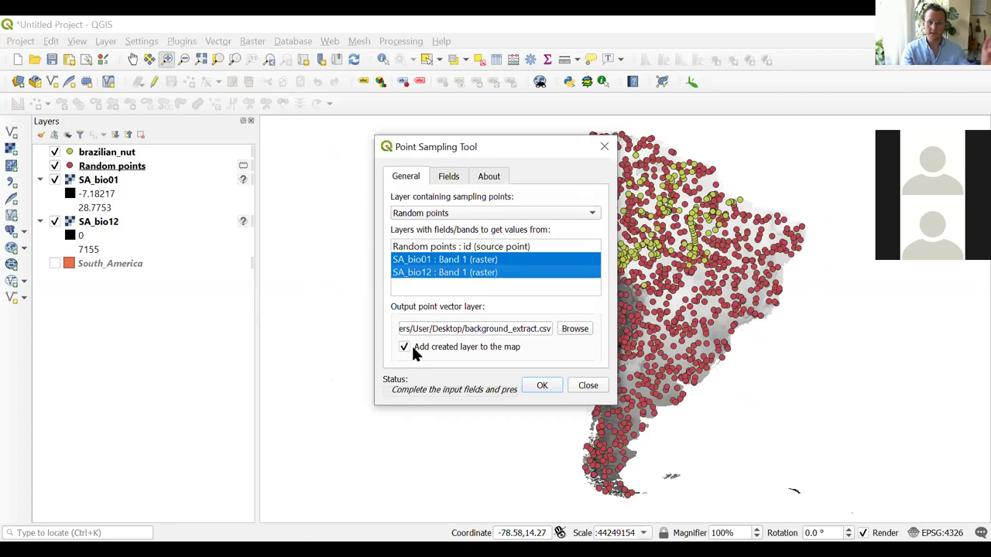
# - Run the point sampling without adding the layer to the map, continue despite both CRS mismatches, and close the tool
pyautogui.click(403, 347)
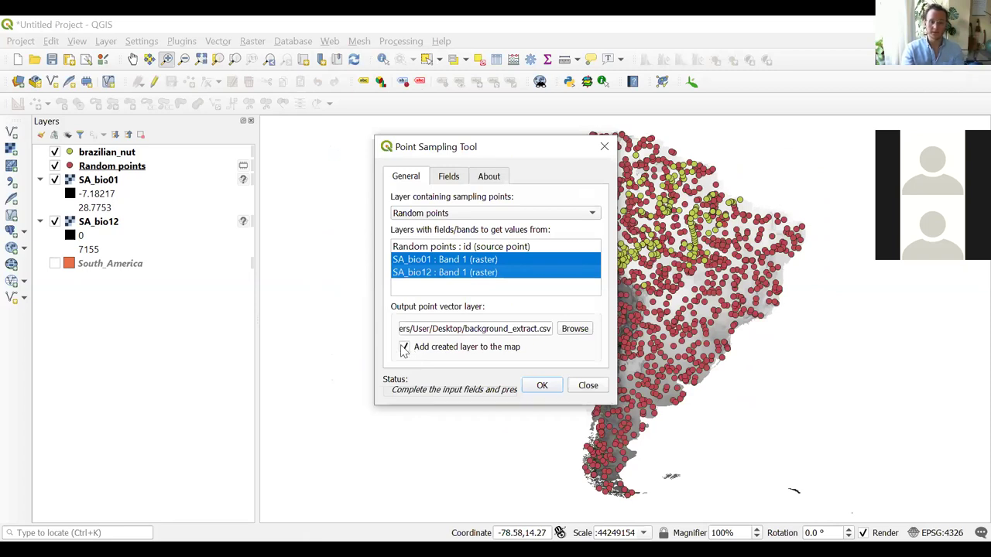
pyautogui.click(545, 386)
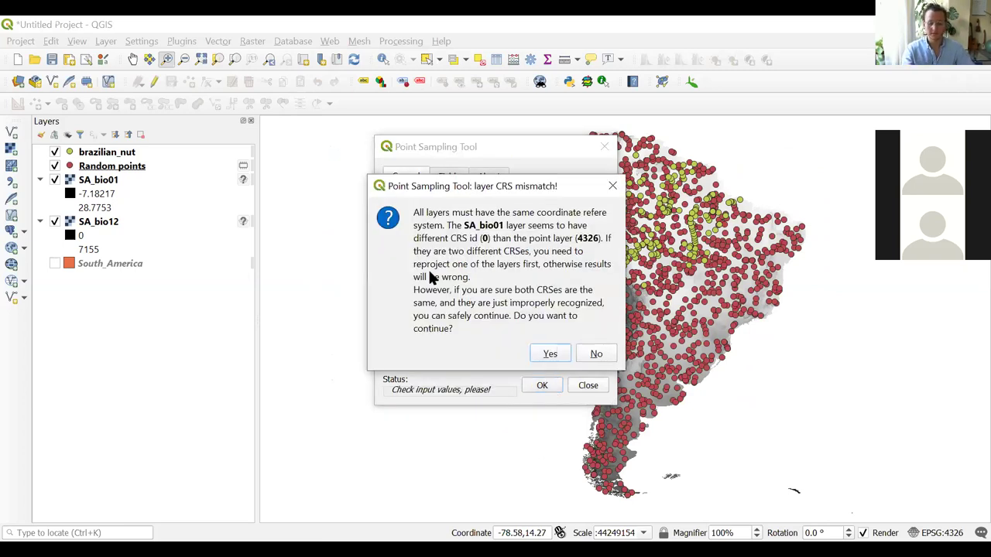
pyautogui.click(550, 356)
pyautogui.click(550, 355)
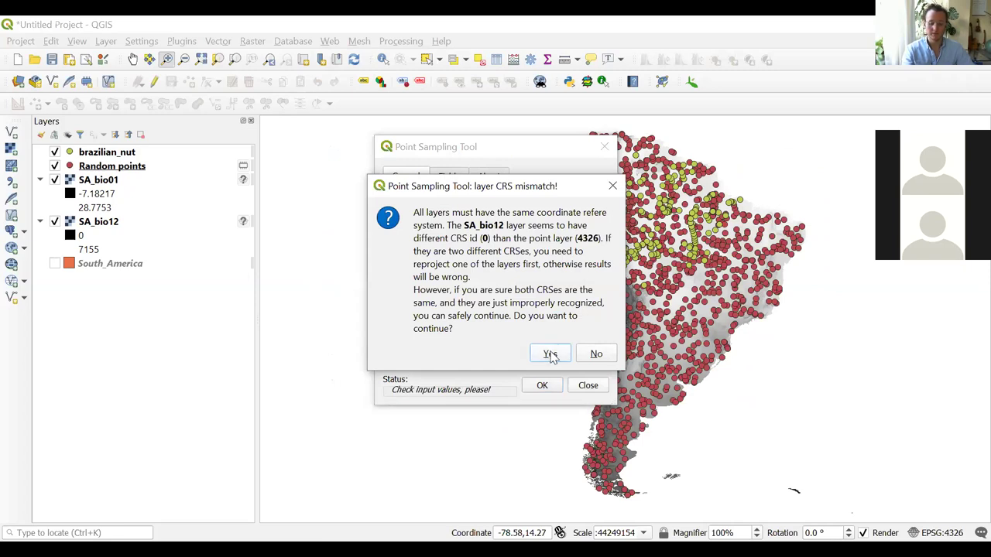
pyautogui.click(550, 355)
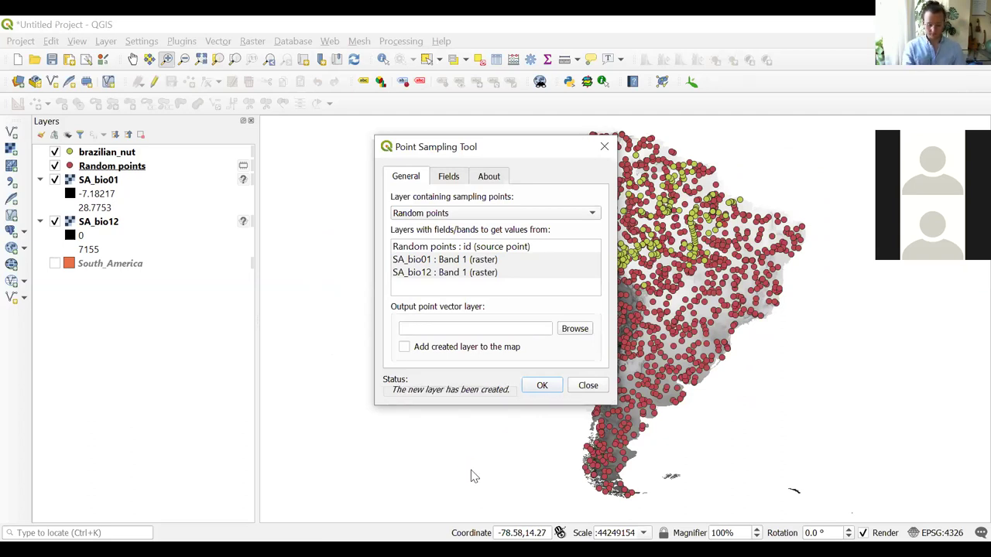
pyautogui.click(604, 148)
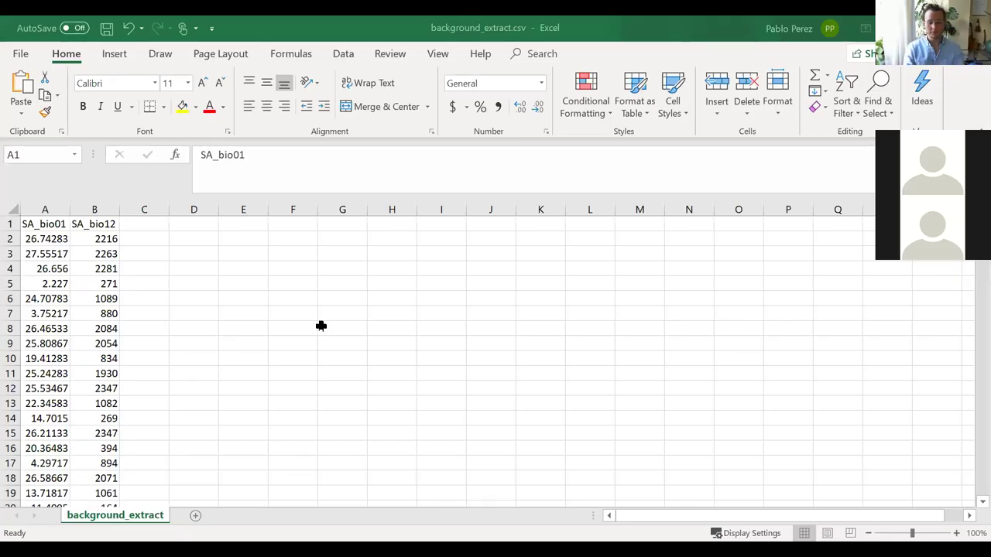
# - Examine the sampled SA_bio01 and SA_bio12 values in the background_extract sheet in Excel
pyautogui.press('Right')
pyautogui.press('Right')
pyautogui.press('Right')
pyautogui.press('Down')
pyautogui.press('Down')
pyautogui.press('Down')
pyautogui.press('Down')
pyautogui.press('Down')
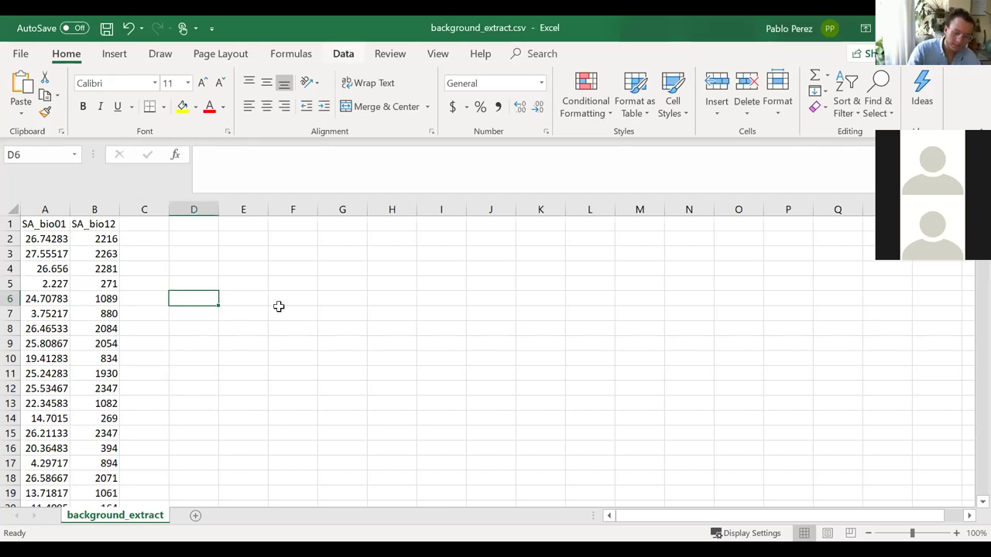
pyautogui.click(45, 237)
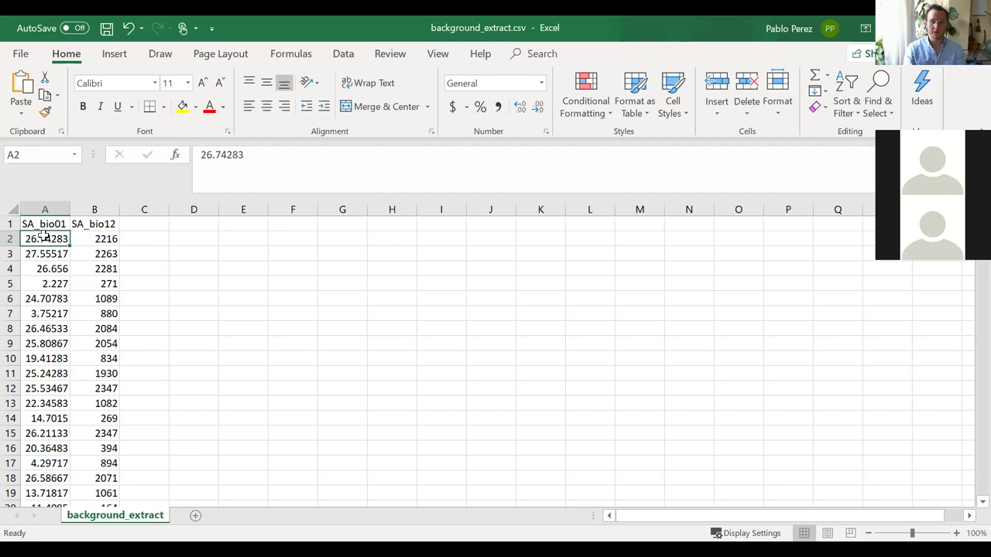
pyautogui.press('Right')
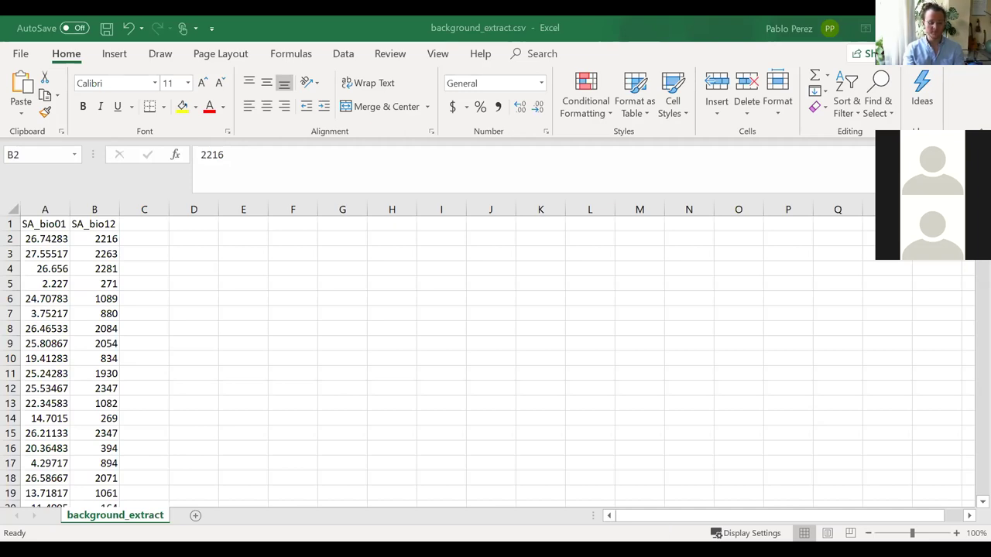
pyautogui.hotkey('ctrl', 'v')
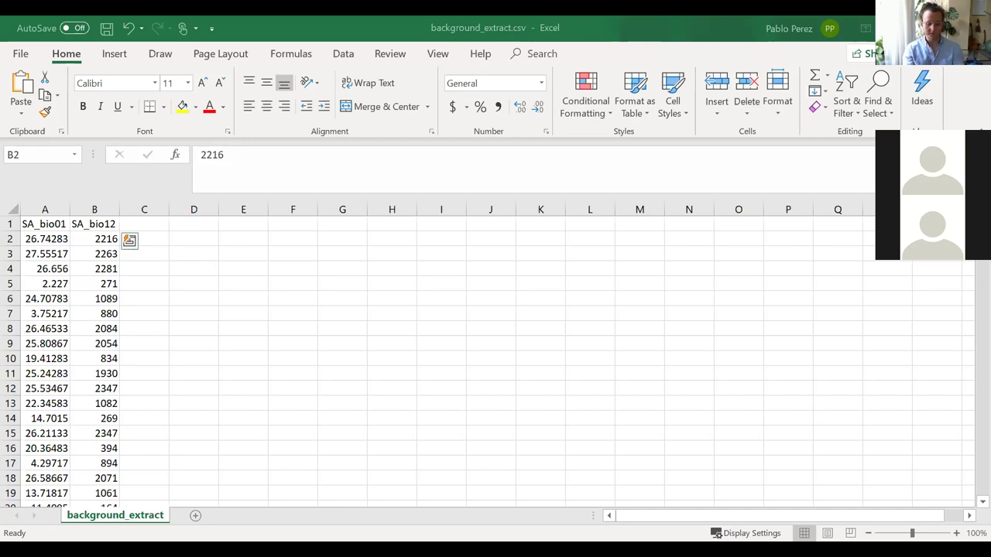
# - Copy the sampled SA_bio01 and SA_bio12 background values and switch to the brazilian_nut_extract workbook
pyautogui.hotkey('ctrl', 'c')
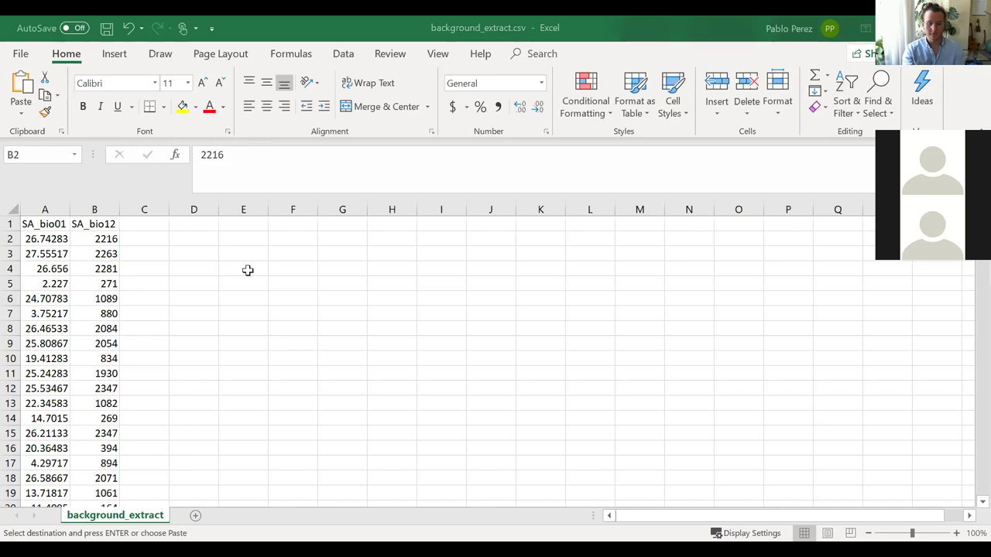
pyautogui.hotkey('alt', 'Tab')
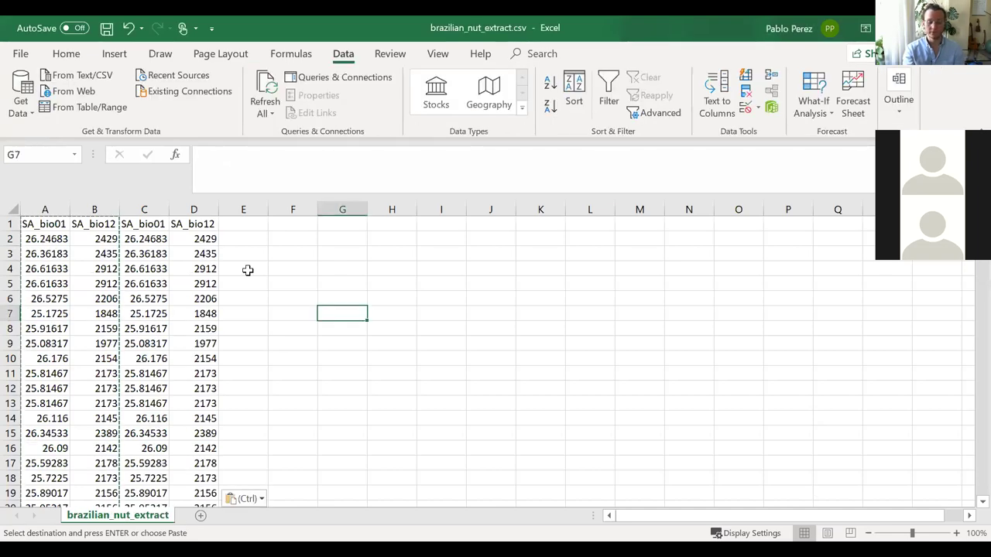
pyautogui.click(274, 273)
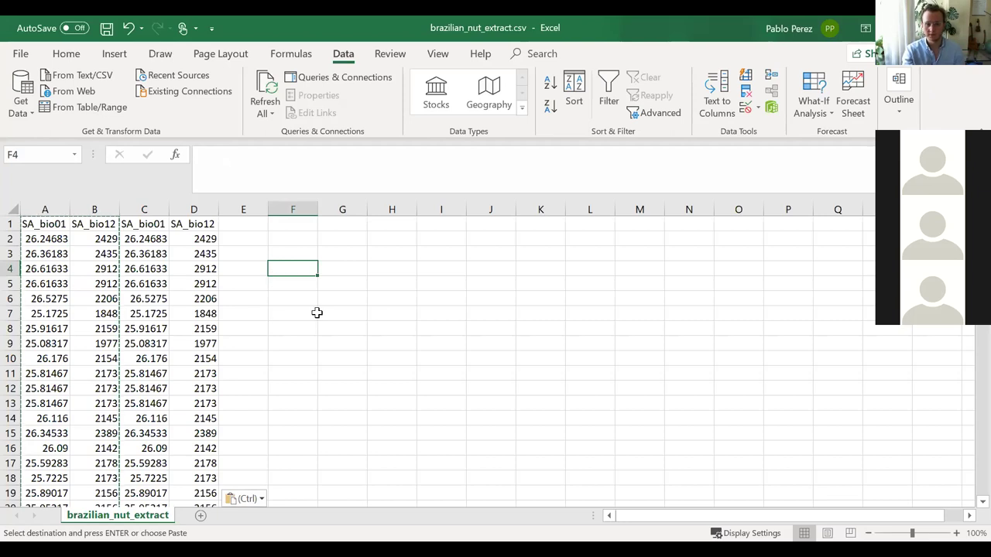
# - Rename the header in cell A1 as SA_bio01_bg
pyautogui.click(45, 224)
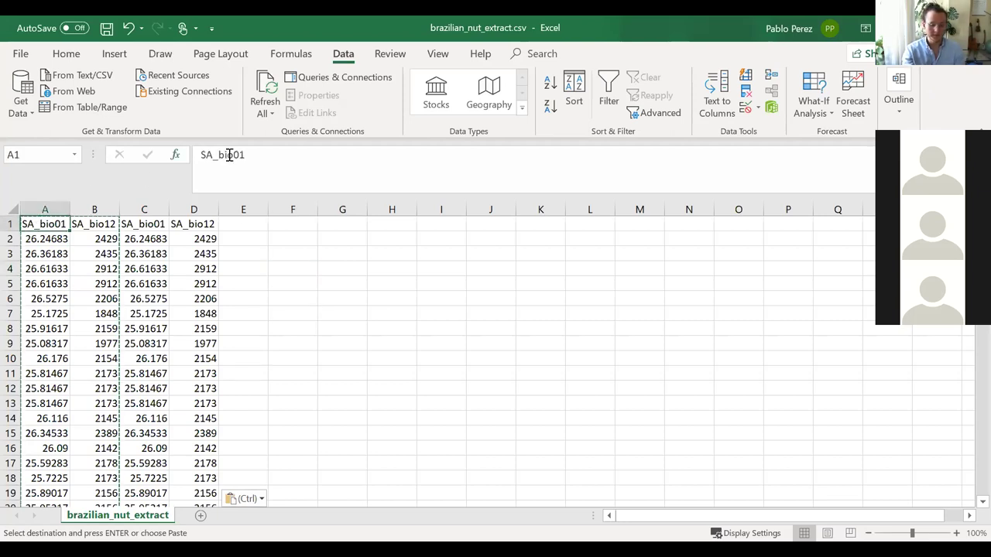
pyautogui.click(267, 159)
pyautogui.write('.ba')
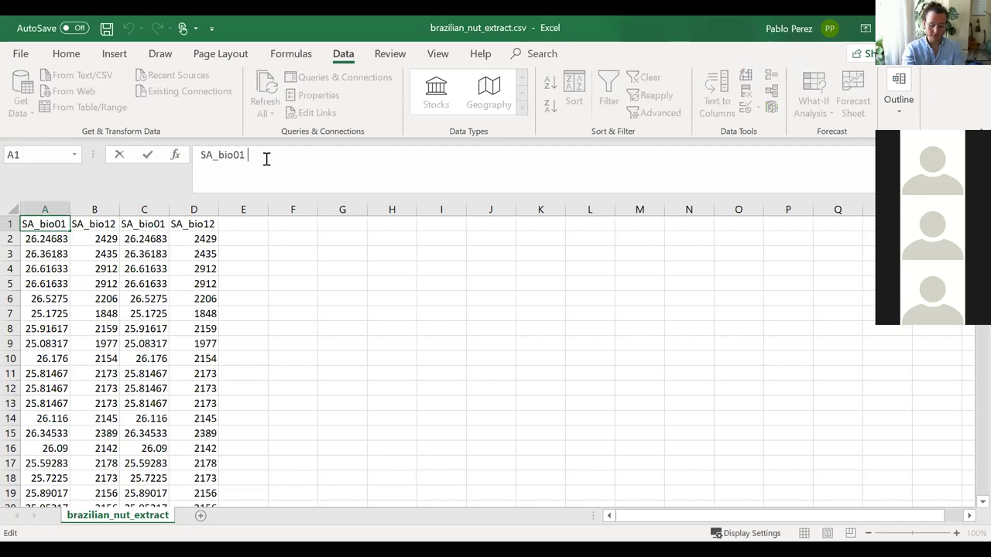
pyautogui.press('Return')
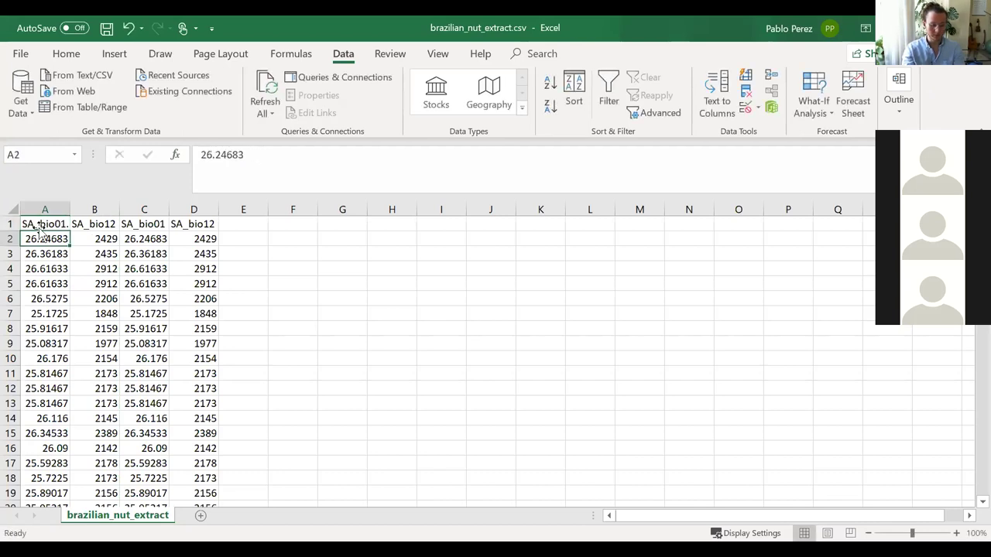
pyautogui.press('Up')
pyautogui.click(277, 159)
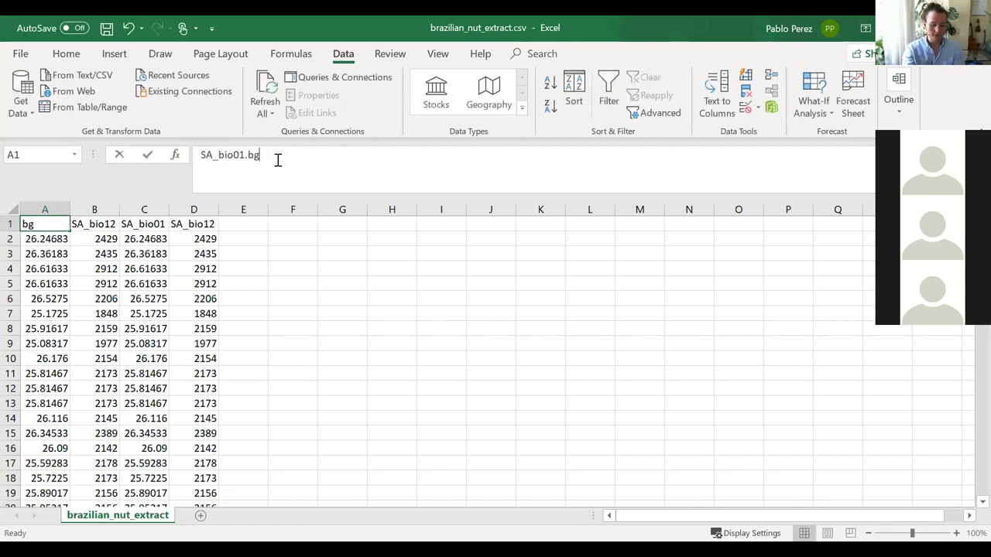
pyautogui.press('BackSpace')
pyautogui.press('BackSpace')
pyautogui.press('BackSpace')
pyautogui.write('_ba')
pyautogui.press('Return')
# - Rename the header in cell B1 as SA_bio12_bg
pyautogui.click(90, 225)
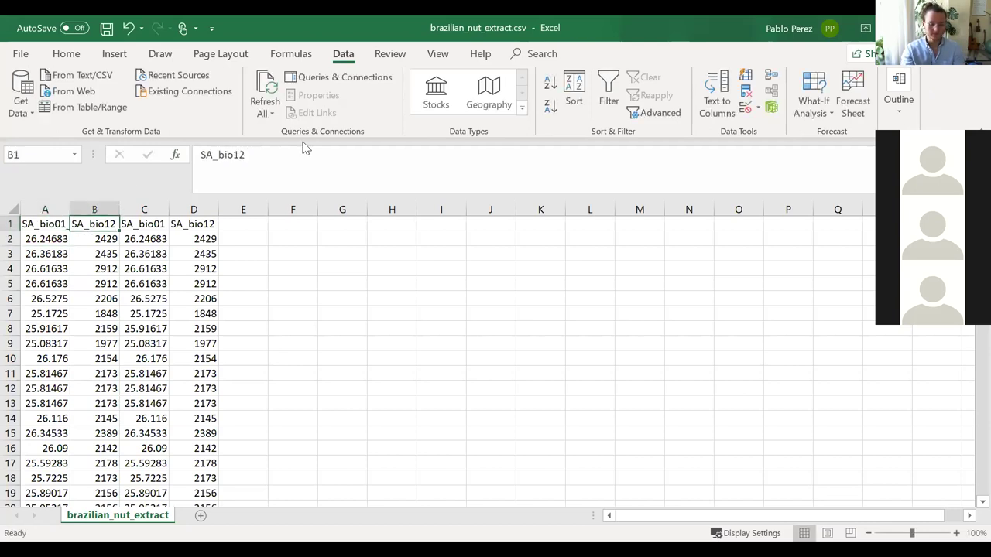
pyautogui.click(287, 153)
pyautogui.write('_b')
pyautogui.press('BackSpace')
pyautogui.press('BackSpace')
pyautogui.press('Return')
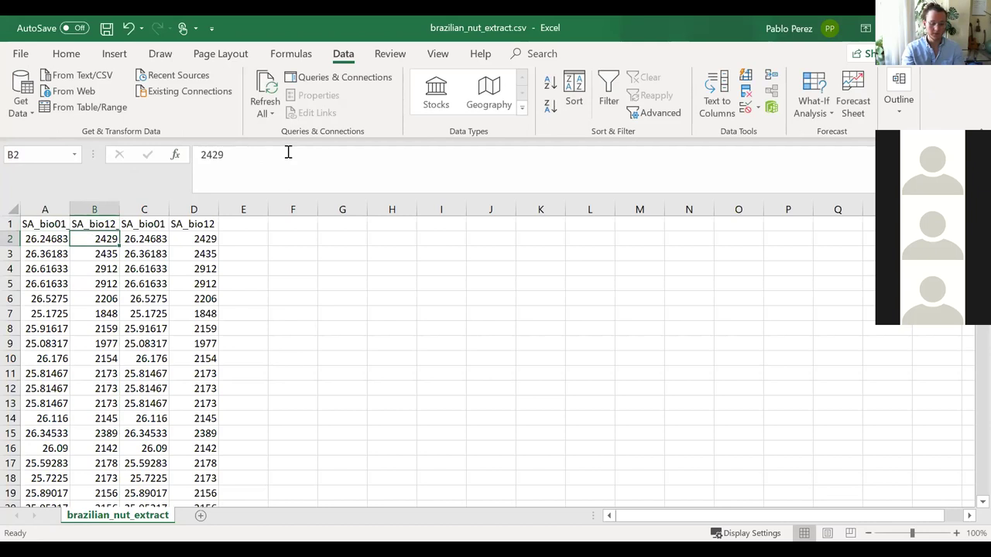
# - Rename the header in cell C1 as SA_bio01_sp
pyautogui.press('Up')
pyautogui.press('Right')
pyautogui.click(269, 154)
pyautogui.write('_sp')
pyautogui.press('Escape')
pyautogui.click(241, 296)
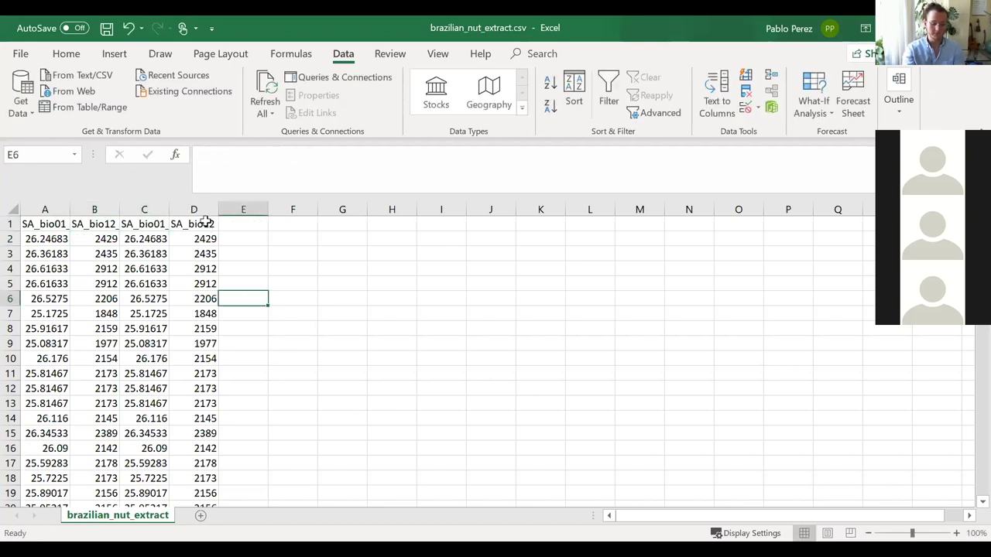
# - Rename the header in cell D1 as SA_bio12_sp
pyautogui.click(194, 223)
pyautogui.click(274, 158)
pyautogui.write('_sp')
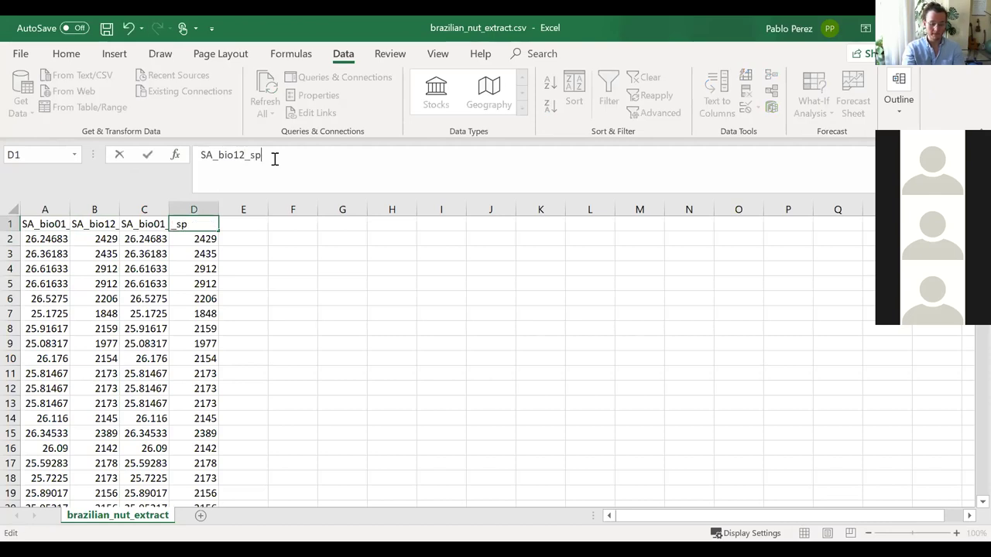
pyautogui.press('Return')
pyautogui.click(250, 311)
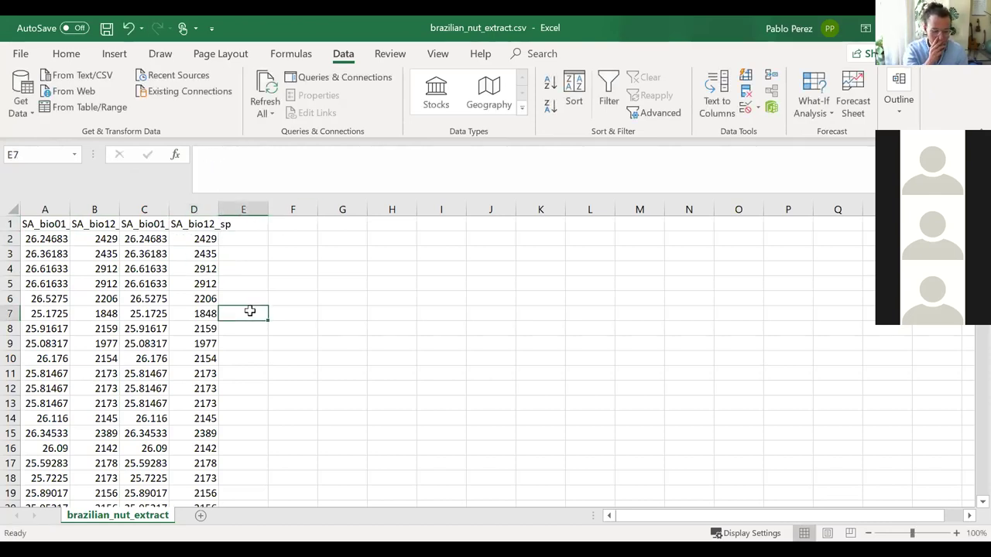
pyautogui.click(361, 314)
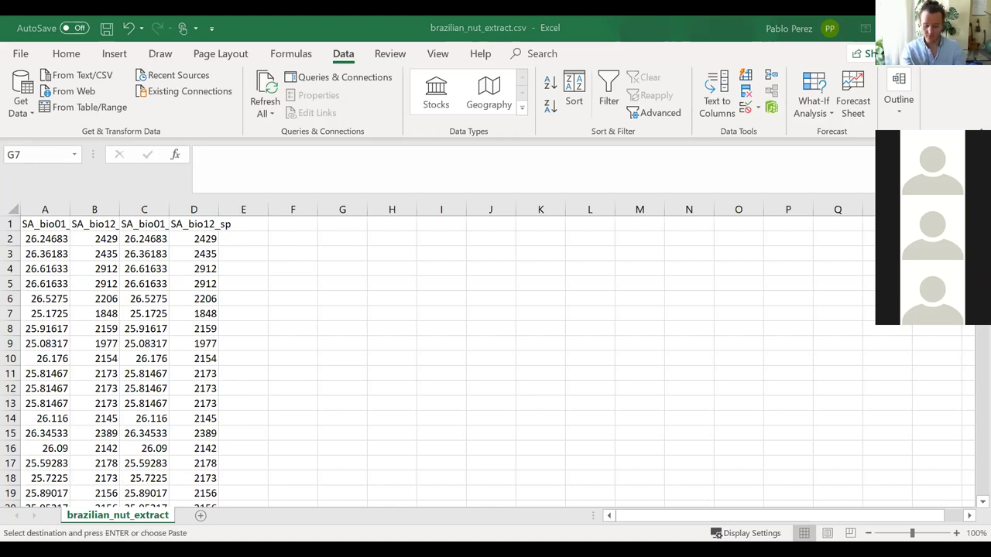
# - Paste the copied background values at E2, and move them to C2 over the duplicate values in columns C and D
pyautogui.click(243, 299)
pyautogui.click(255, 239)
pyautogui.hotkey('ctrl', 'v')
pyautogui.hotkey('ctrl', 'x')
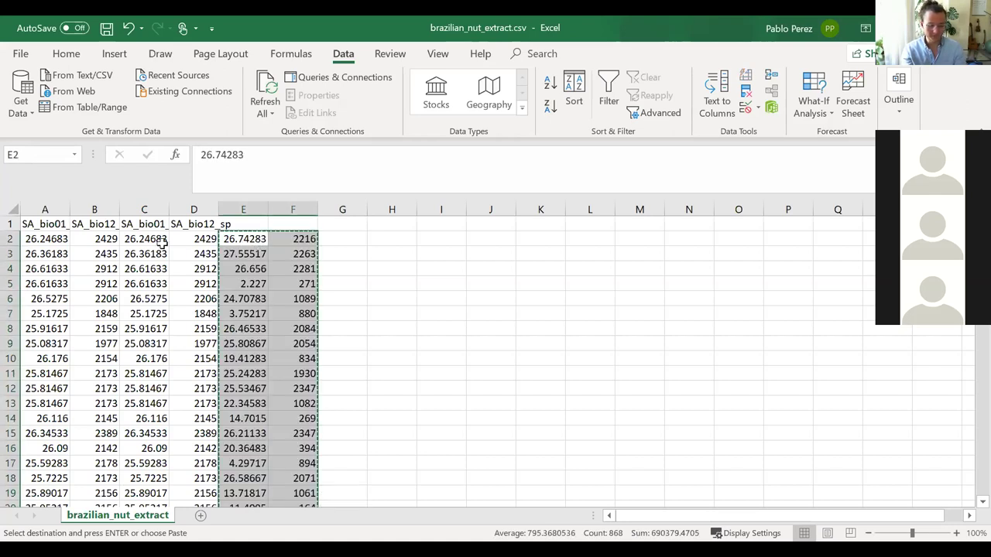
pyautogui.click(133, 238)
pyautogui.hotkey('ctrl', 'v')
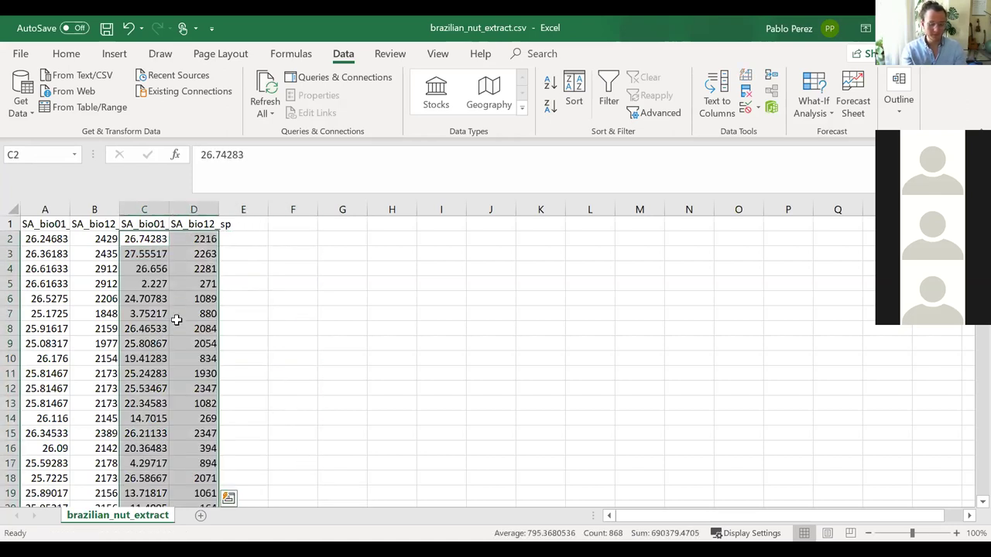
pyautogui.scroll(-6, 178, 316)
pyautogui.scroll(-20, 149, 432)
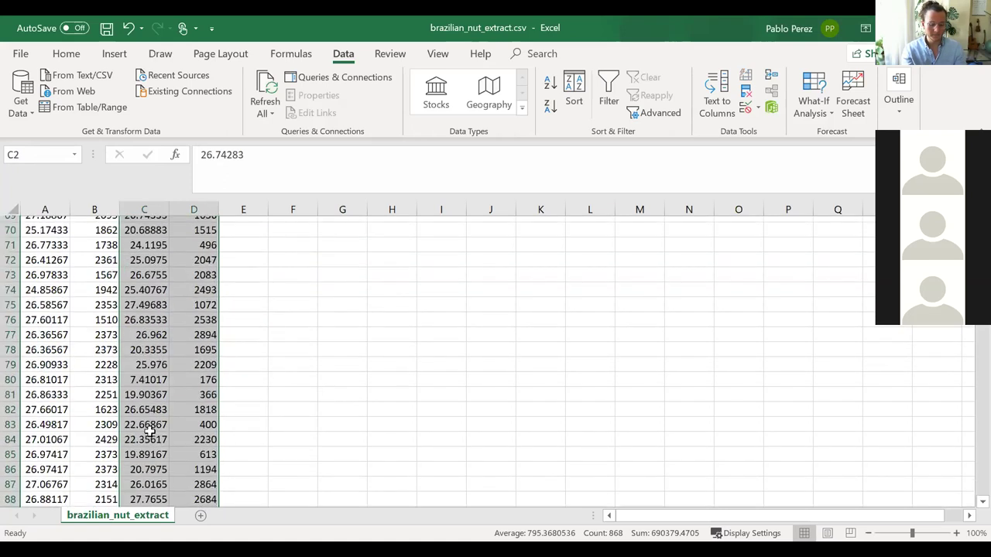
pyautogui.scroll(-12, 149, 432)
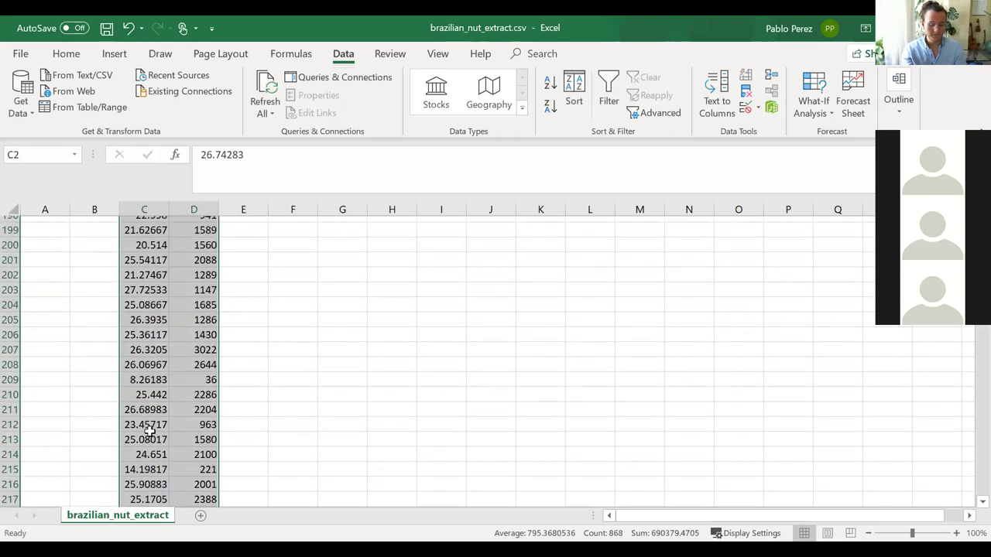
pyautogui.scroll(20, 150, 431)
pyautogui.scroll(20, 149, 432)
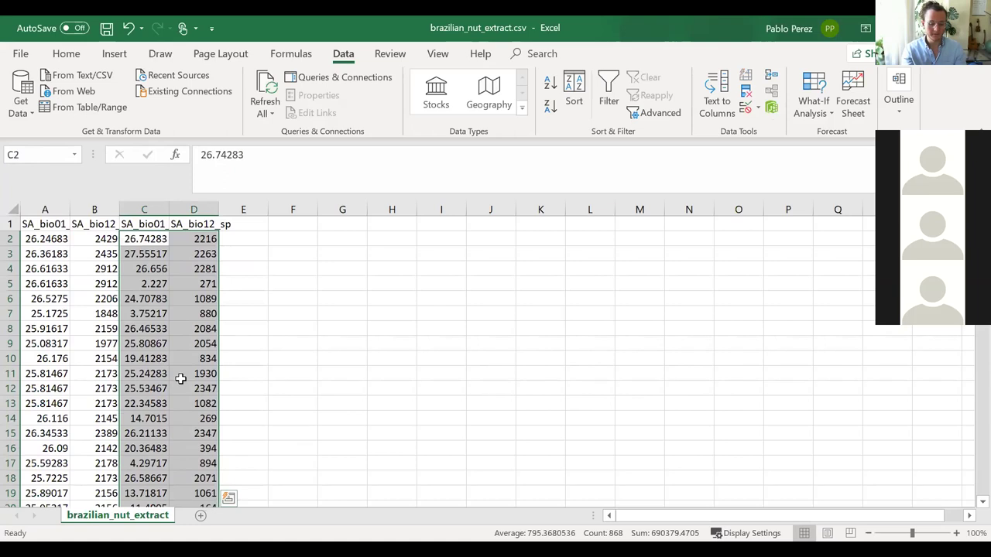
pyautogui.click(334, 296)
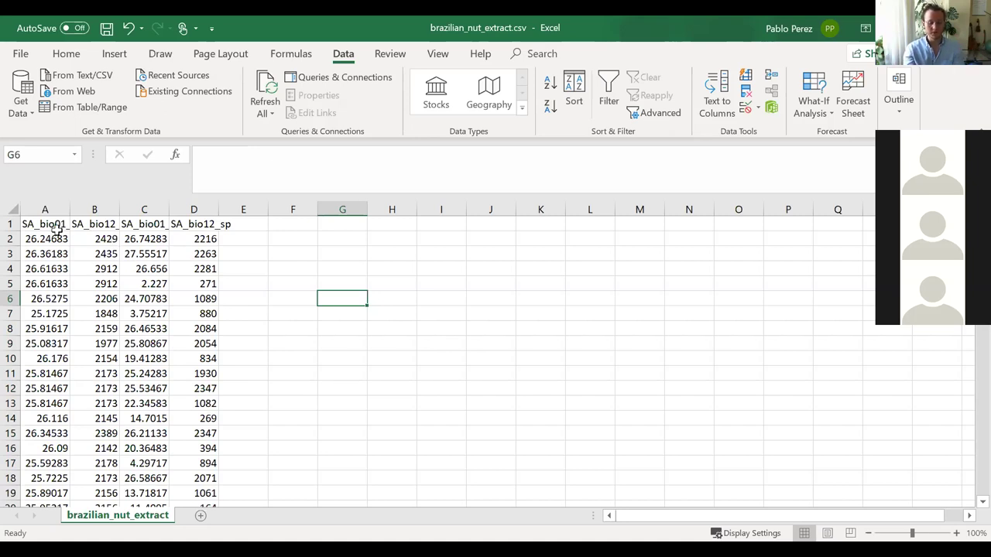
# - Insert a scatter chart of the SA_bio01_bg and SA_bio12_bg columns and delete its title
pyautogui.click(47, 209)
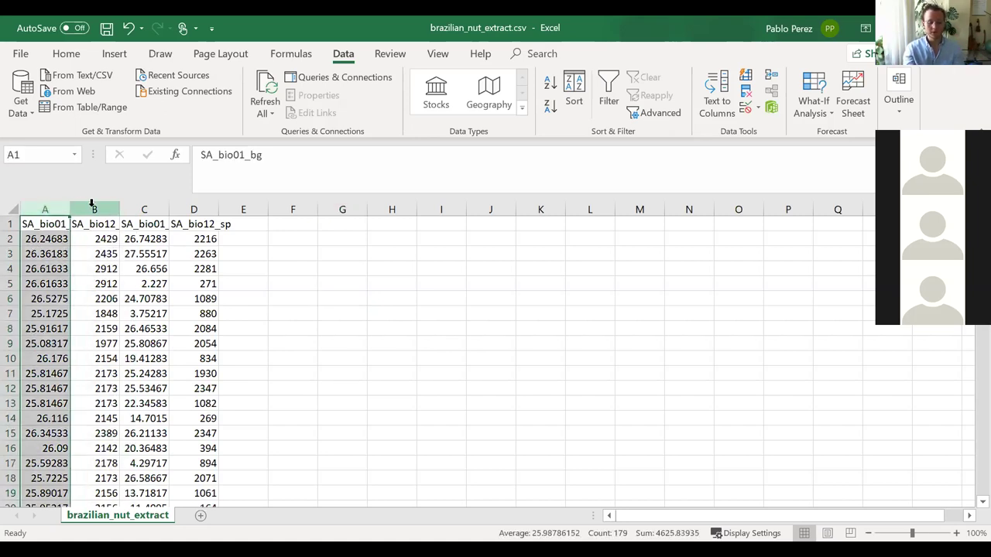
pyautogui.moveTo(63, 209); pyautogui.dragTo(99, 208)
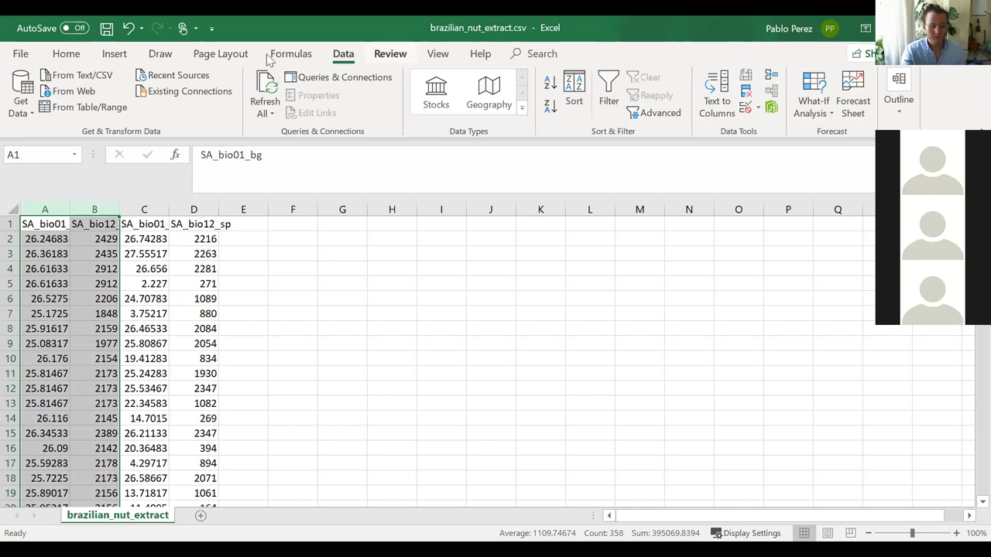
pyautogui.click(118, 55)
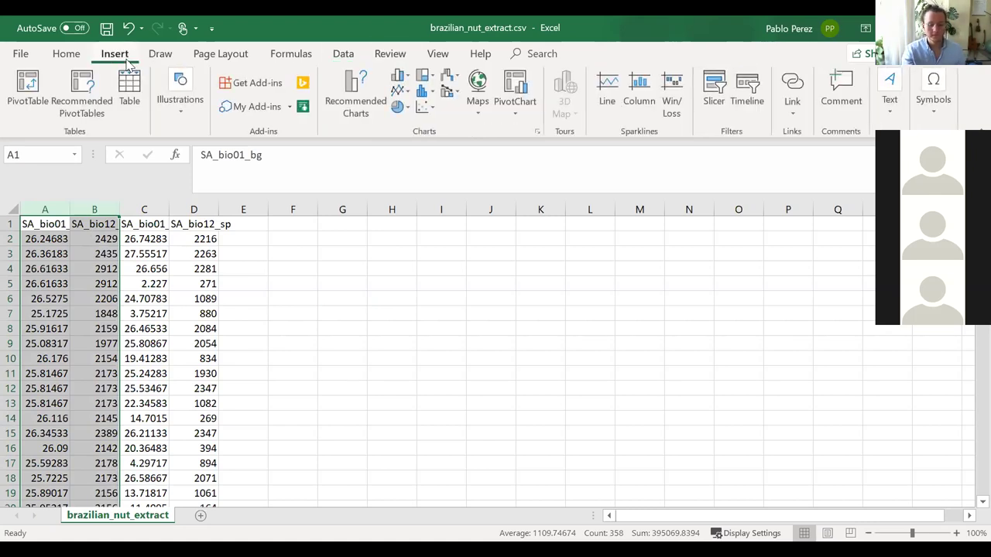
pyautogui.click(424, 112)
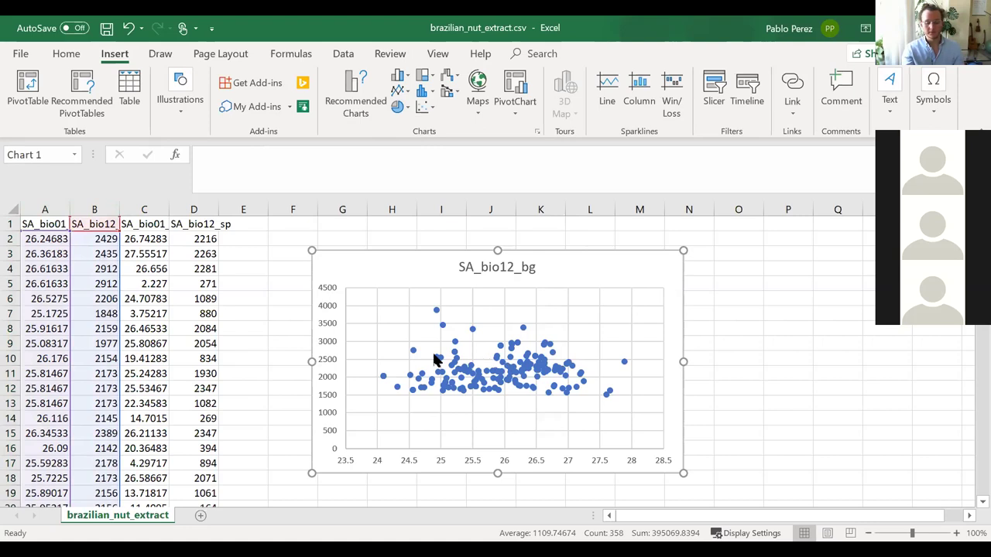
pyautogui.click(493, 269)
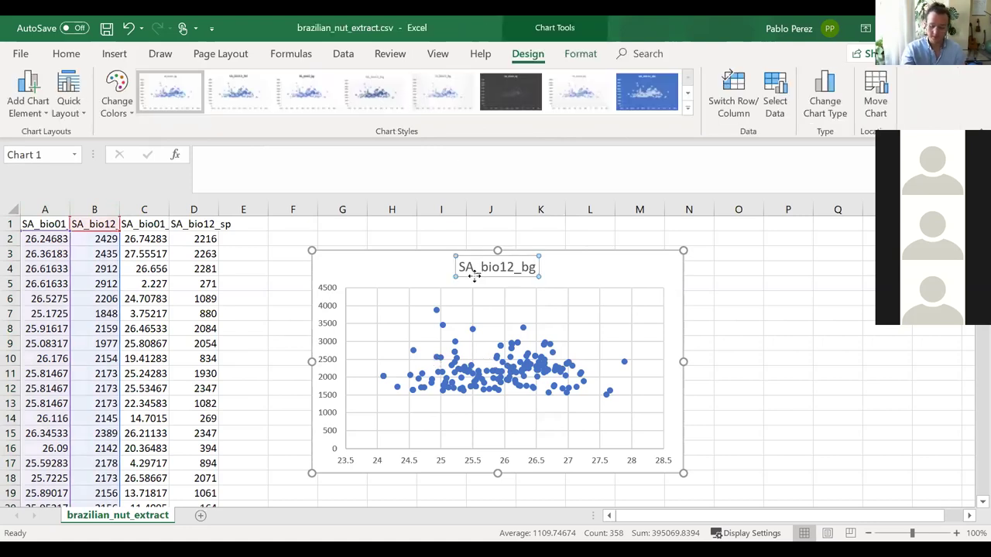
pyautogui.press('Delete')
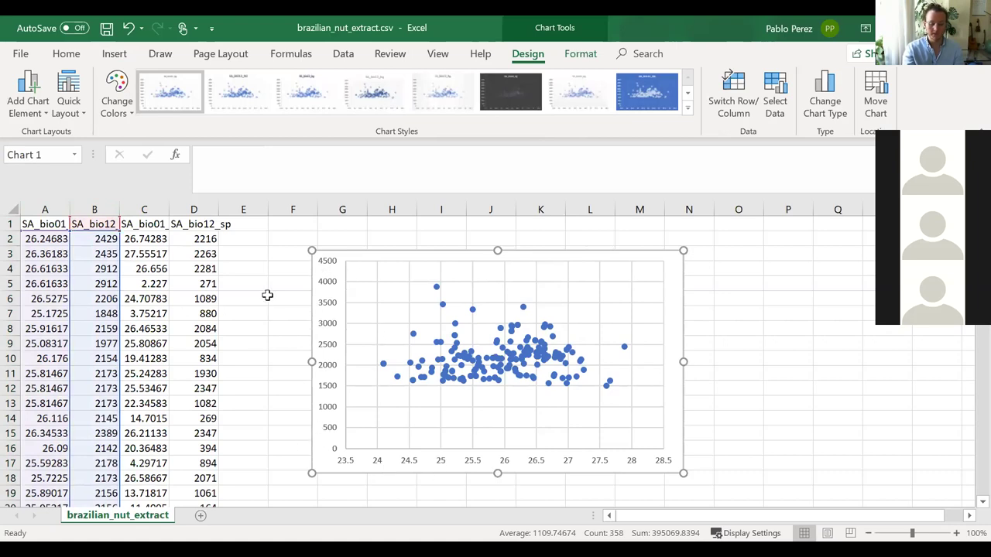
# - Add a second scatter series plotting D2:D435 against C2:C435 to the chart
pyautogui.doubleClick(677, 264)
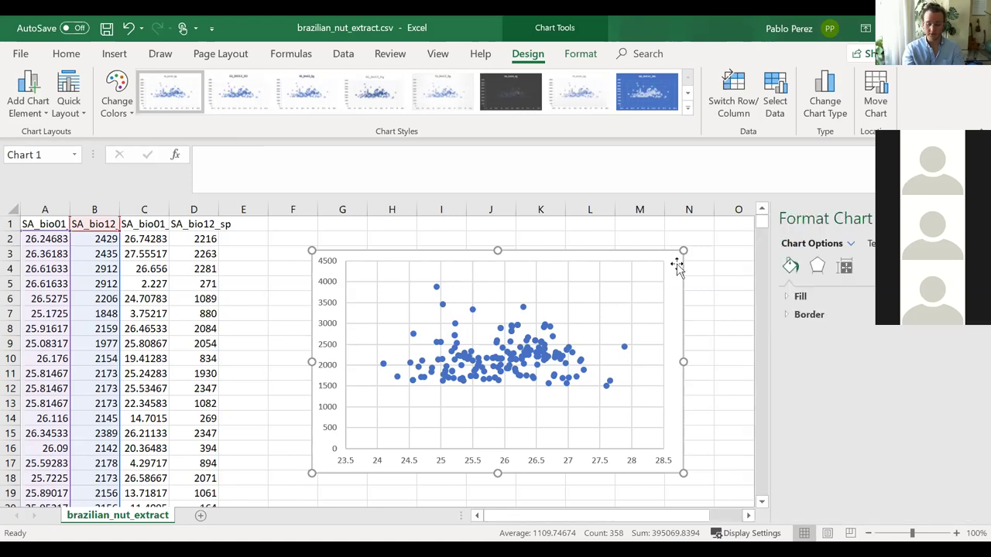
pyautogui.click(509, 361)
pyautogui.moveTo(118, 288); pyautogui.dragTo(197, 292)
pyautogui.moveTo(65, 289); pyautogui.dragTo(138, 300)
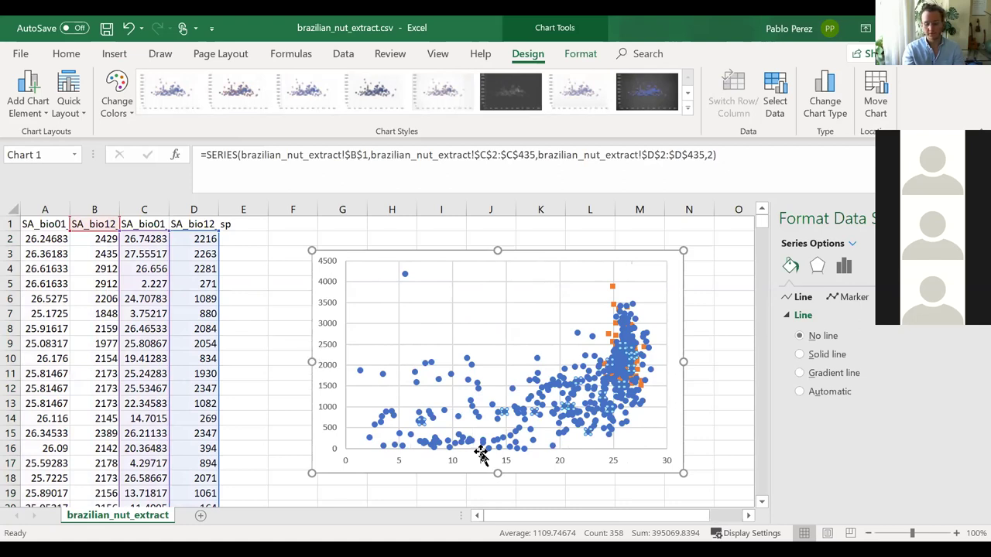
pyautogui.click(695, 375)
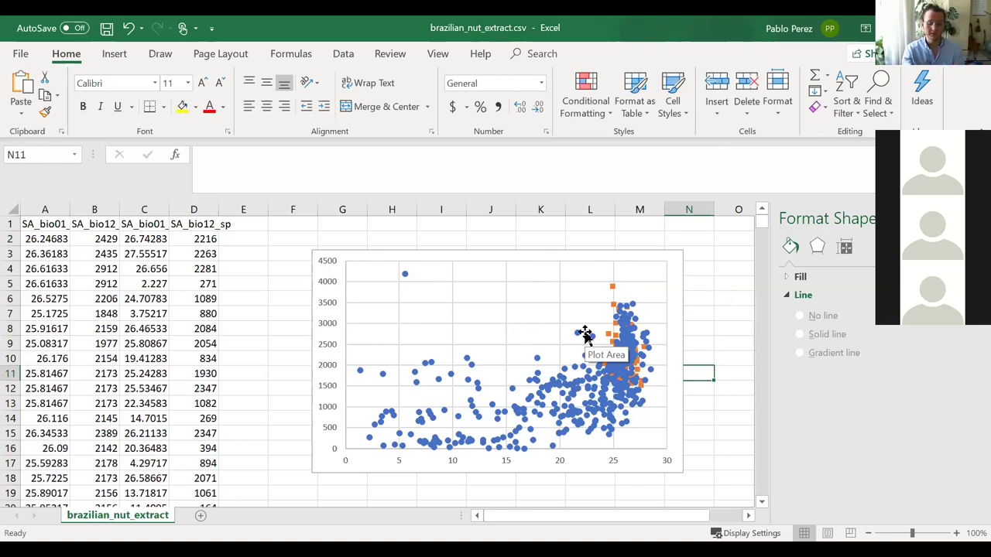
pyautogui.click(611, 301)
pyautogui.click(618, 310)
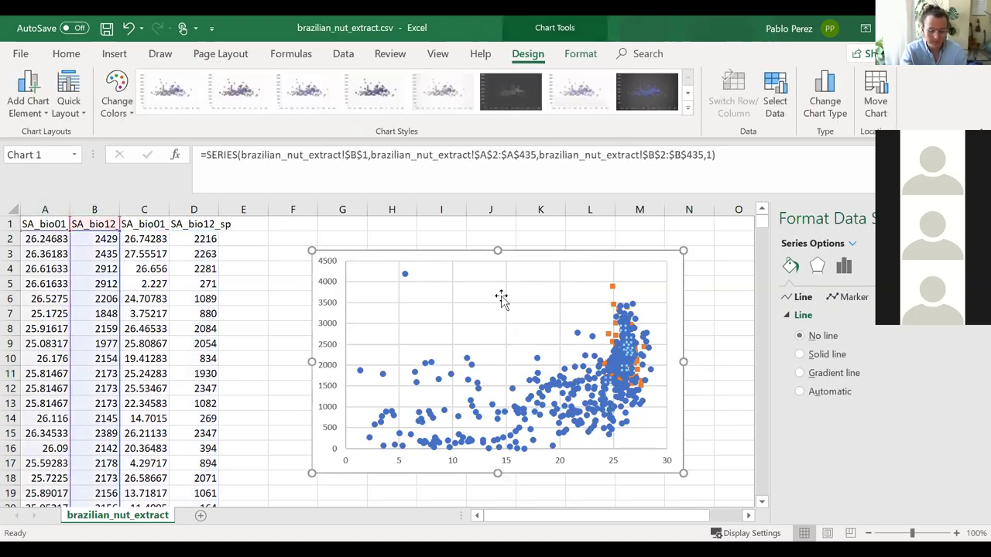
pyautogui.click(144, 208)
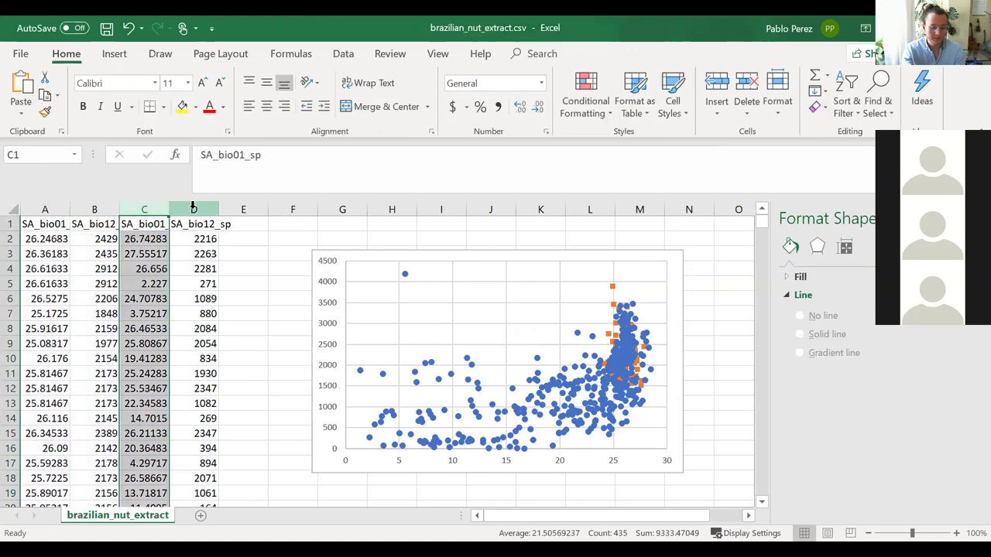
pyautogui.hotkey('ctrl', 'c')
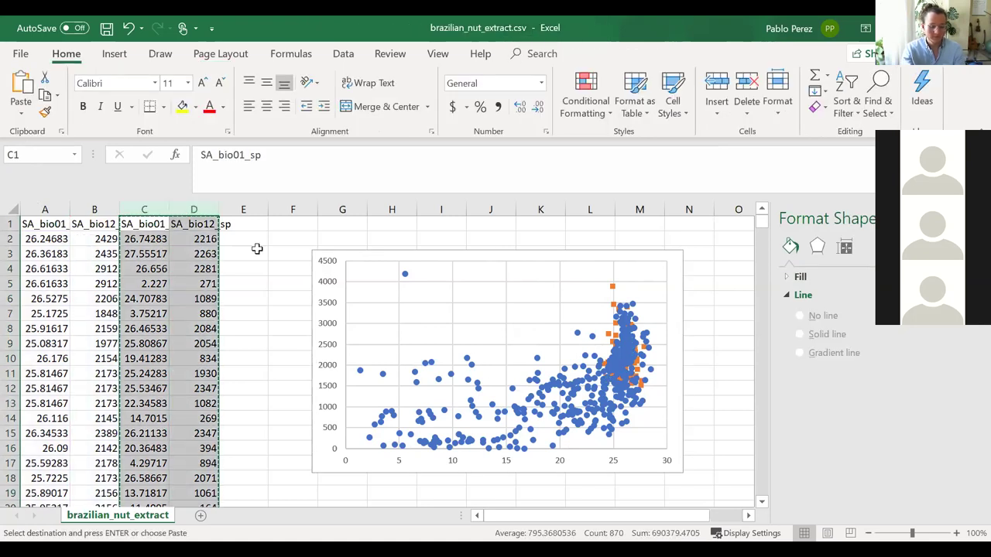
pyautogui.click(273, 283)
pyautogui.press('Escape')
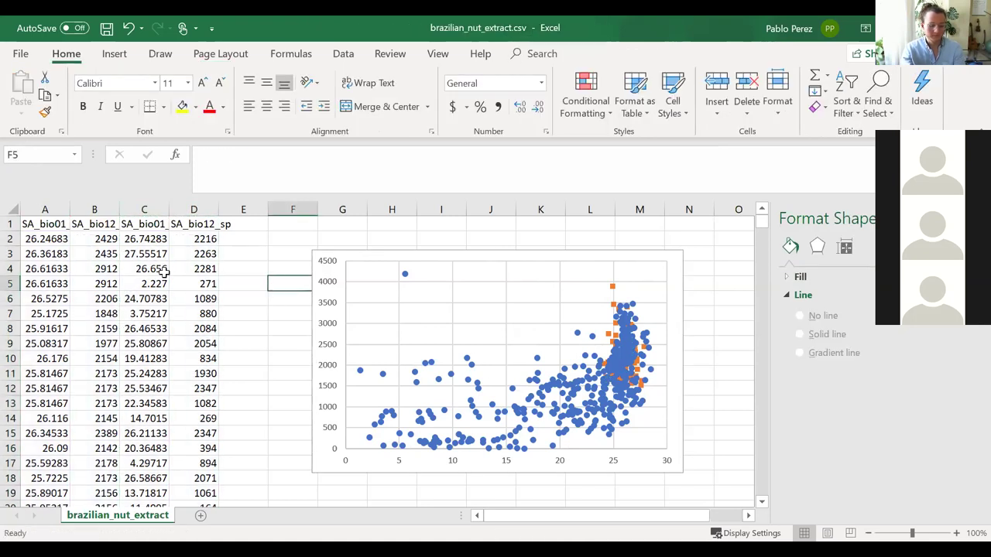
# - Insert two blank columns before the SA_bio01_bg column
pyautogui.click(44, 209)
pyautogui.hotkey('ctrl', 'shift', '+')
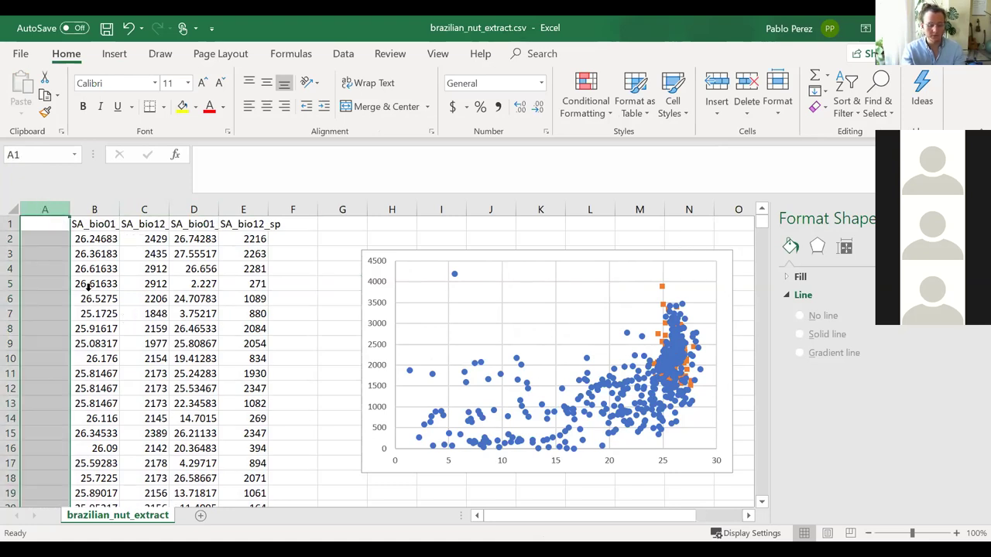
pyautogui.hotkey('ctrl', 'shift', '+')
pyautogui.click(77, 285)
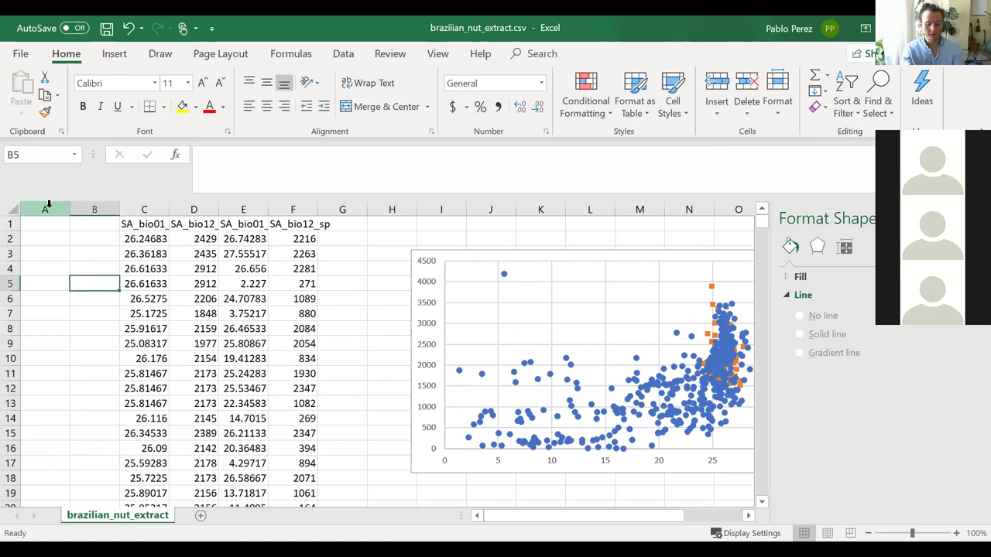
pyautogui.click(48, 204)
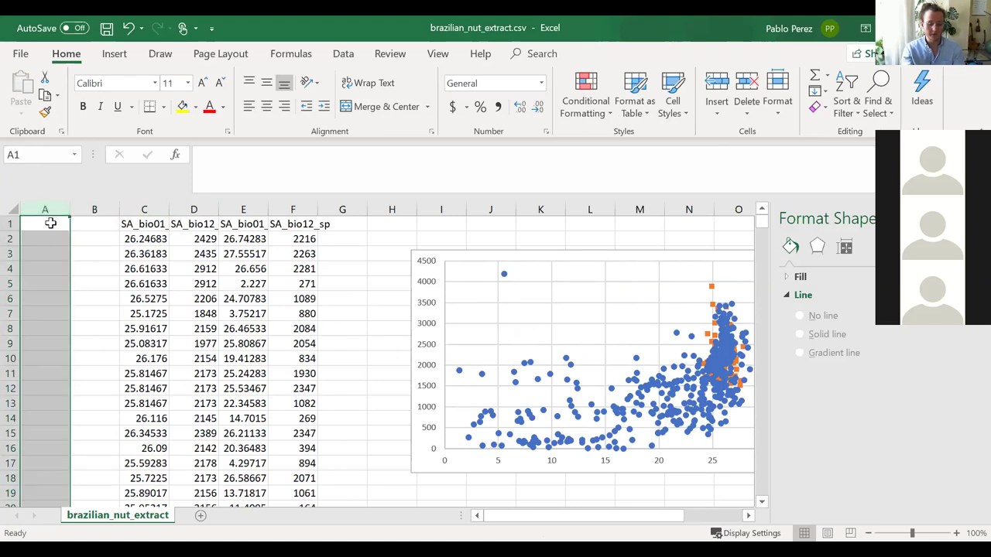
# - Delete the existing scatter chart from the sheet
pyautogui.click(48, 223)
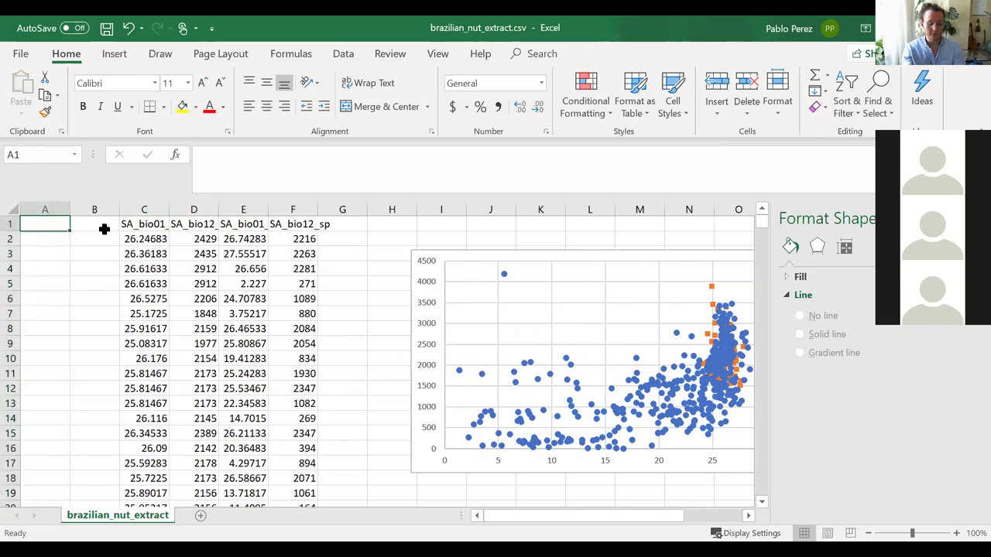
pyautogui.click(416, 275)
pyautogui.press('Delete')
# - Move the full SA_bio01_sp and SA_bio12_sp columns, including headers, from columns E and F to A1
pyautogui.moveTo(224, 224); pyautogui.dragTo(228, 222)
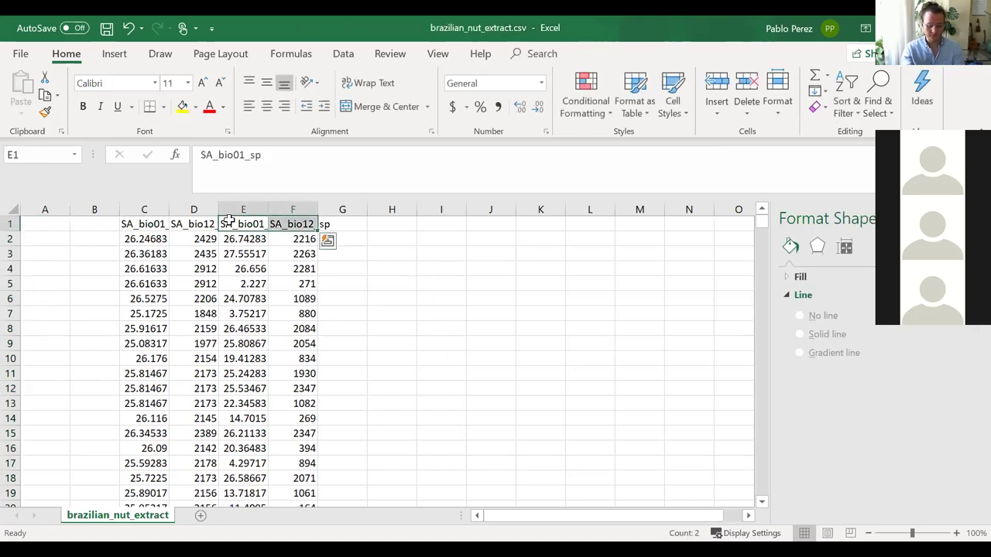
pyautogui.hotkey('ctrl', 'shift', 'Down')
pyautogui.hotkey('ctrl', 'c')
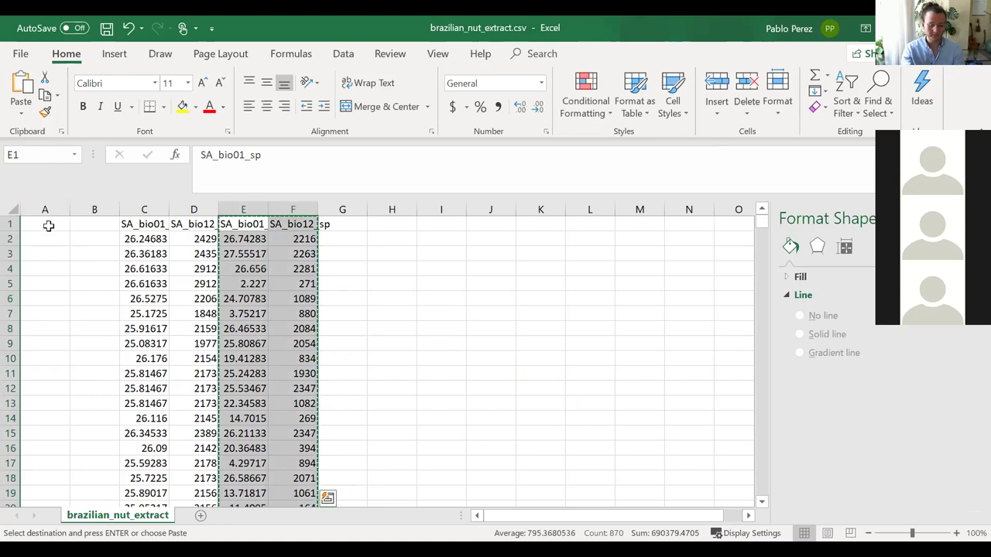
pyautogui.click(58, 223)
pyautogui.hotkey('ctrl', 'v')
pyautogui.scroll(-20, 114, 313)
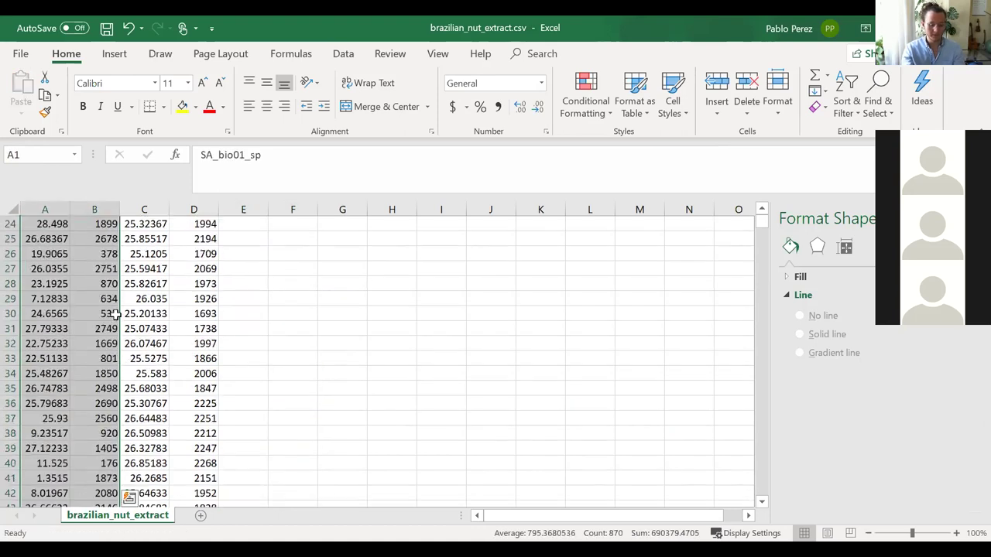
pyautogui.scroll(-20, 114, 314)
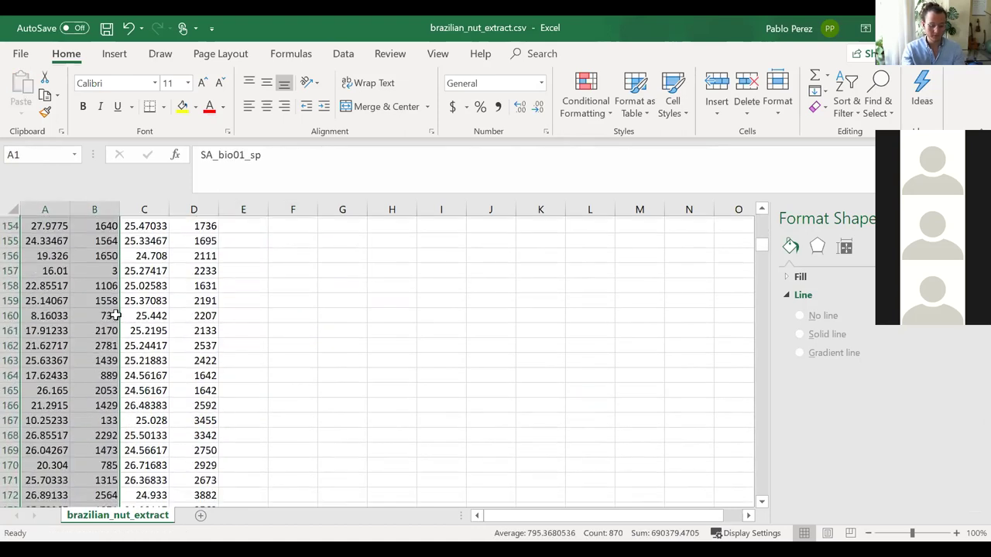
pyautogui.scroll(20, 101, 339)
pyautogui.scroll(6, 101, 338)
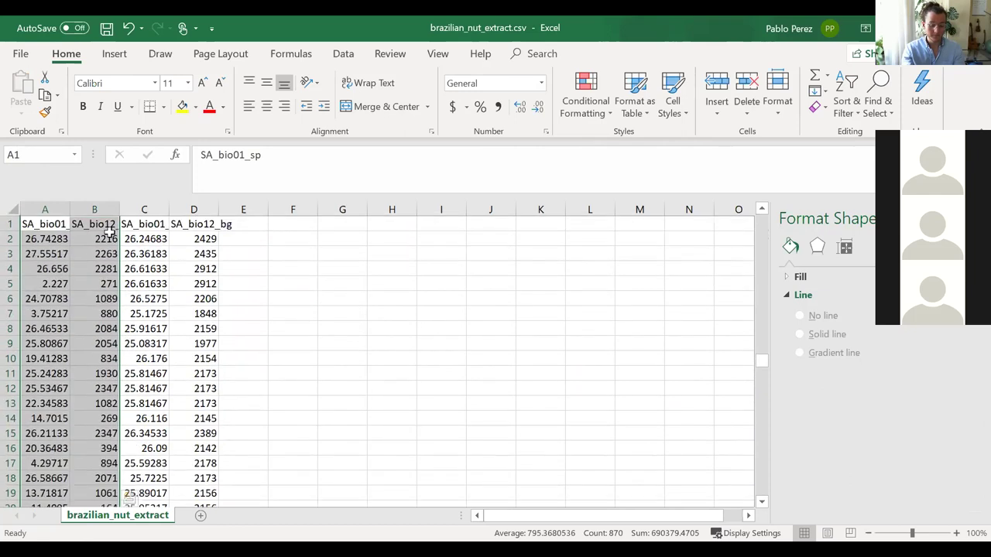
# - Insert a scatter chart of the SA_bio01_sp and SA_bio12_sp columns
pyautogui.click(349, 59)
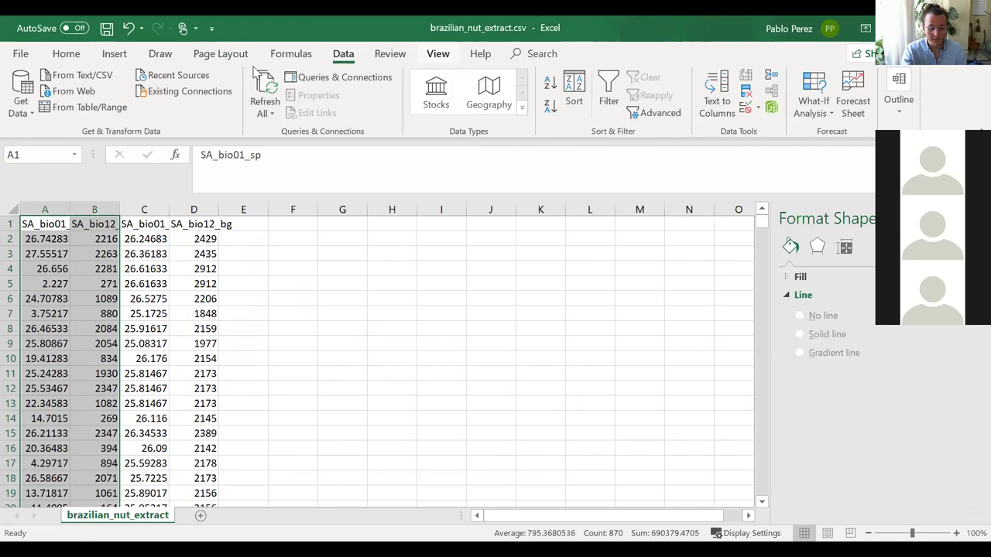
pyautogui.click(127, 59)
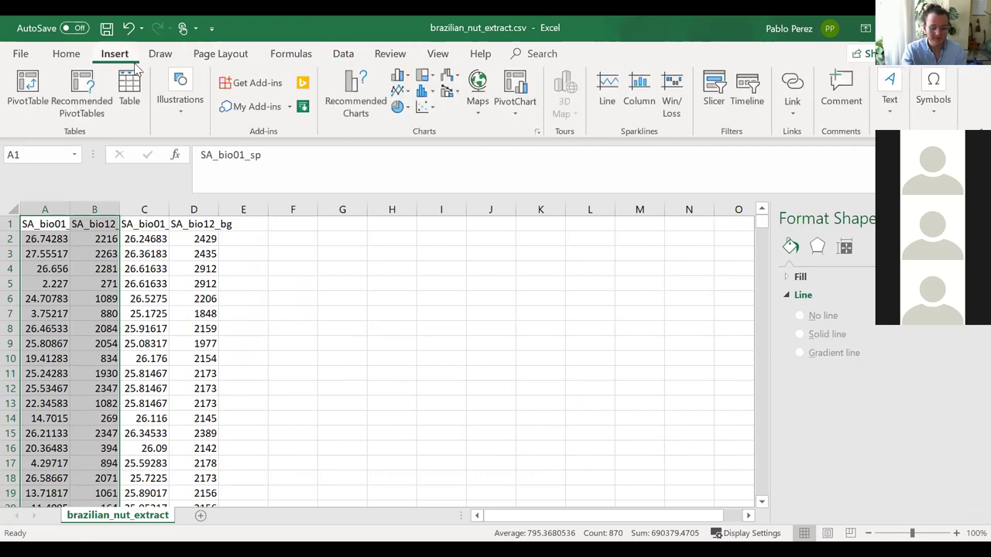
pyautogui.click(422, 107)
pyautogui.click(436, 151)
# - Duplicate the chart's series and redirect the copy to plot the column D values against the column C values
pyautogui.click(515, 383)
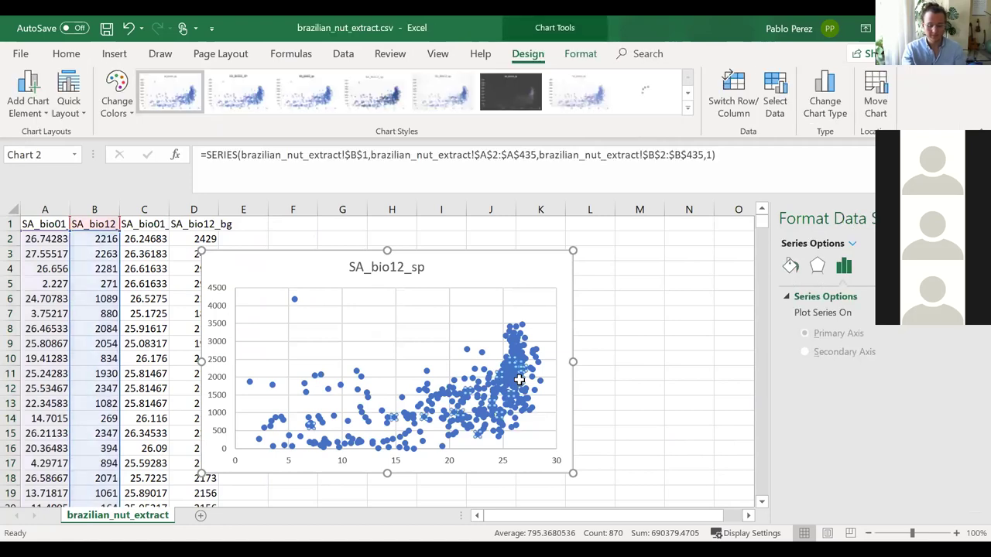
pyautogui.press('Escape')
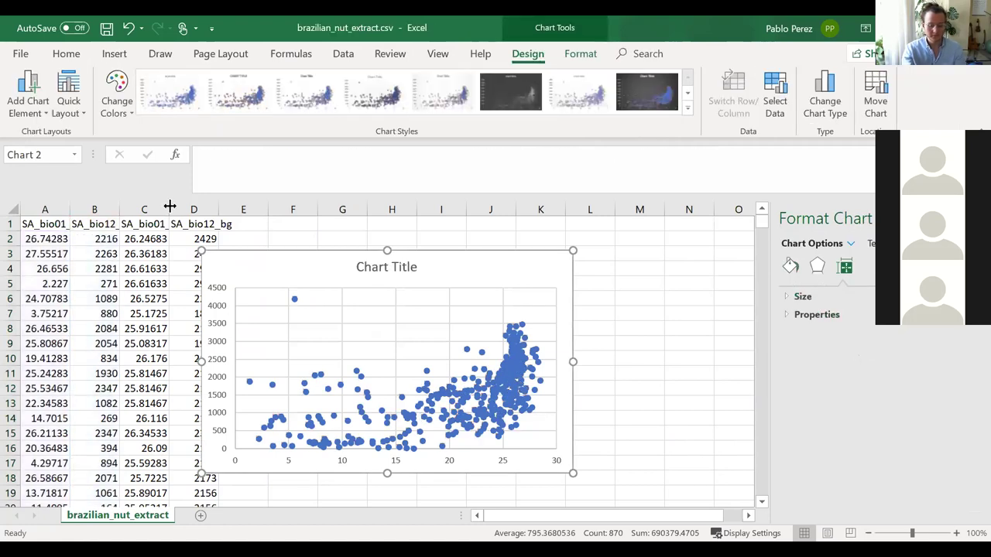
pyautogui.click(510, 383)
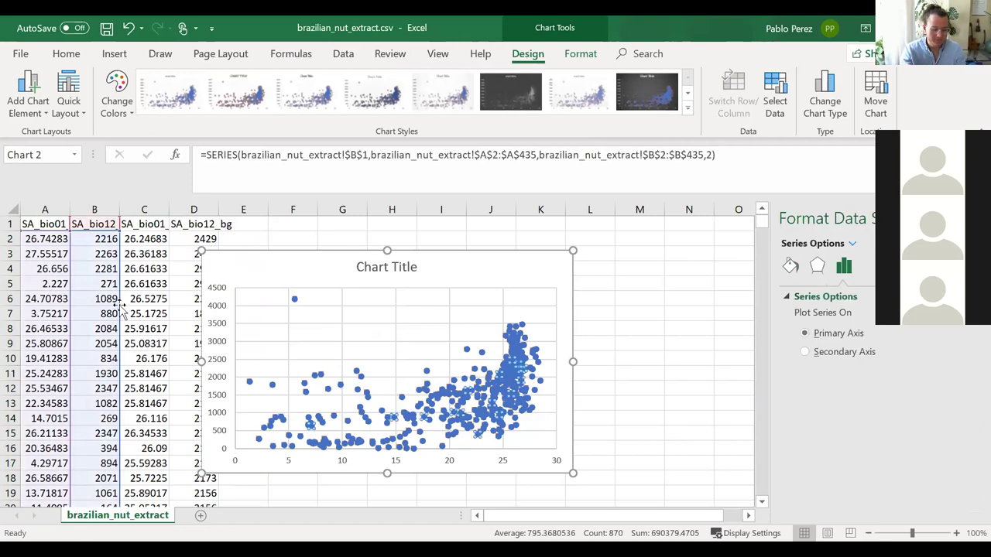
pyautogui.moveTo(120, 310); pyautogui.dragTo(219, 309)
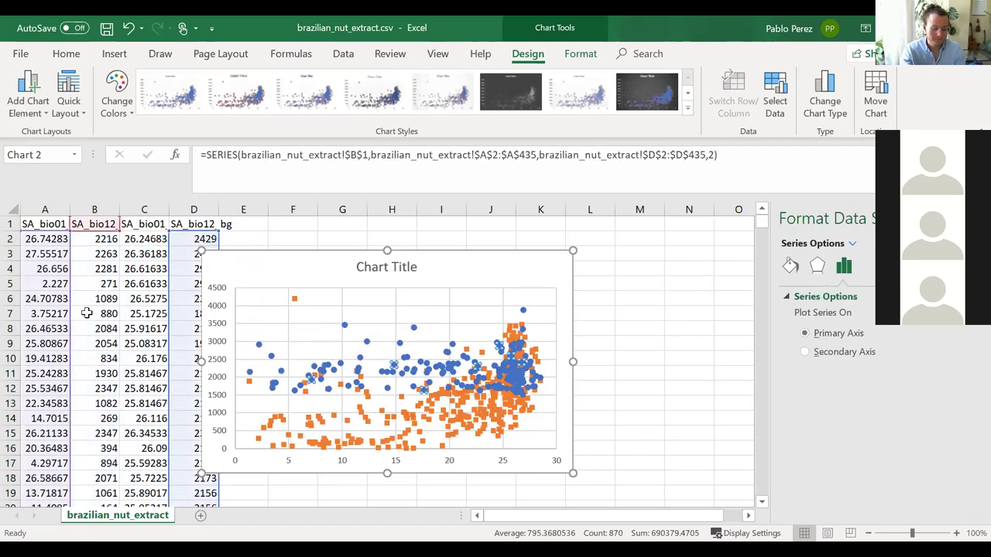
pyautogui.moveTo(74, 314); pyautogui.dragTo(144, 310)
pyautogui.click(606, 334)
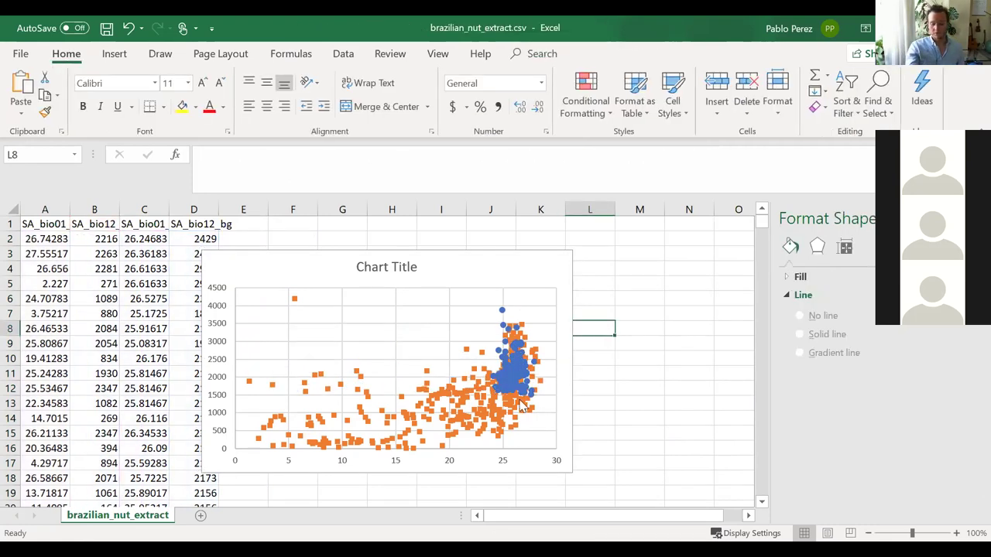
# - Delete the chart title and move the chart clear of the data in columns A to D
pyautogui.moveTo(515, 331)
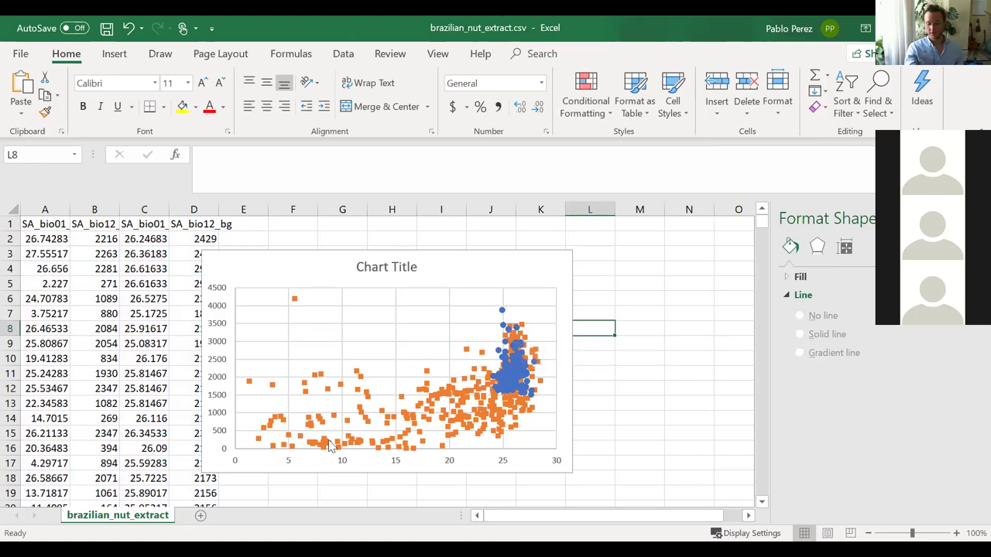
pyautogui.moveTo(453, 396)
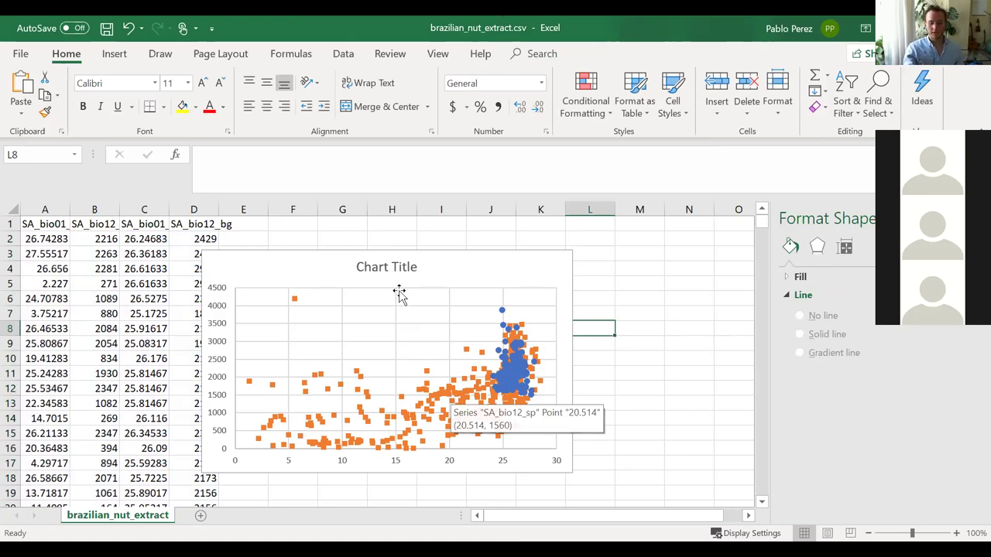
pyautogui.click(386, 271)
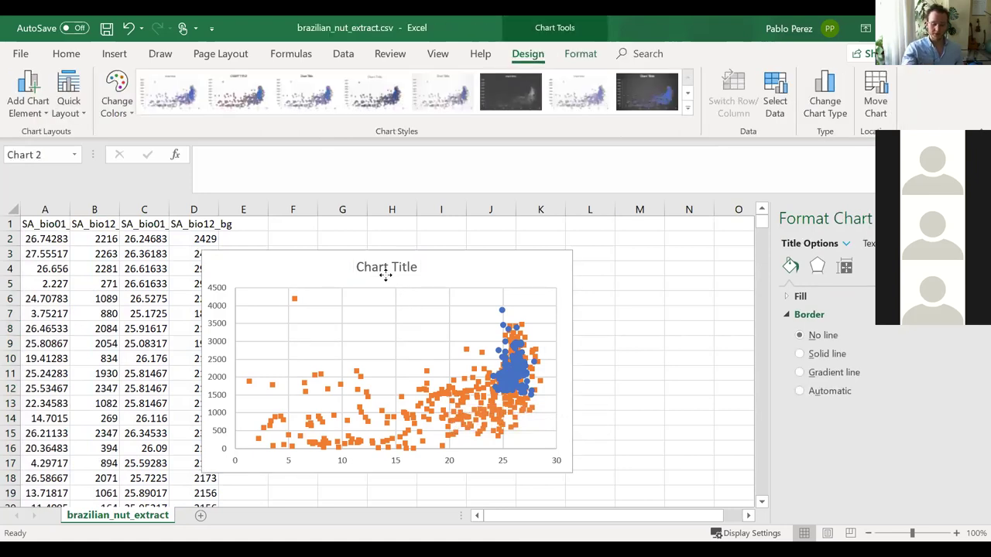
pyautogui.press('Delete')
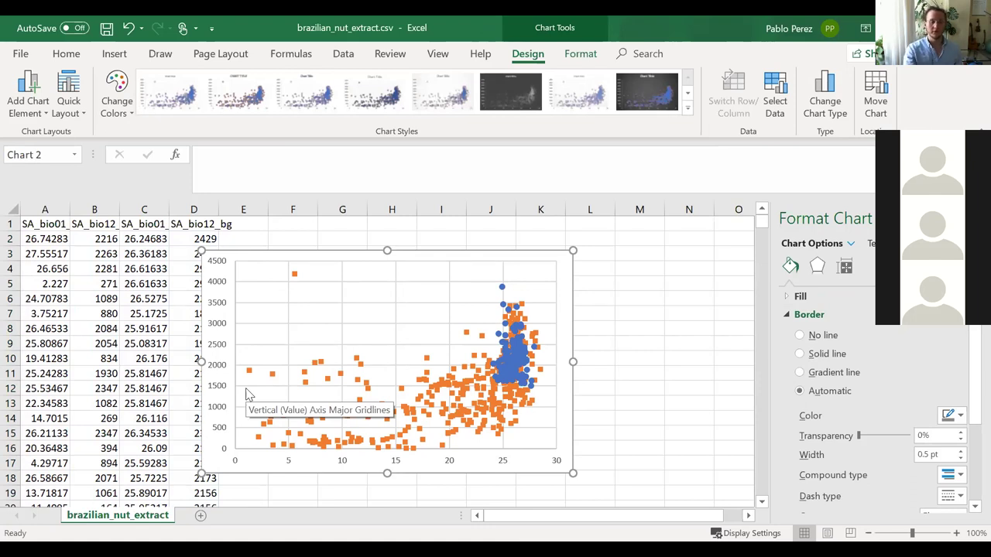
pyautogui.click(520, 357)
pyautogui.moveTo(566, 272); pyautogui.dragTo(632, 257)
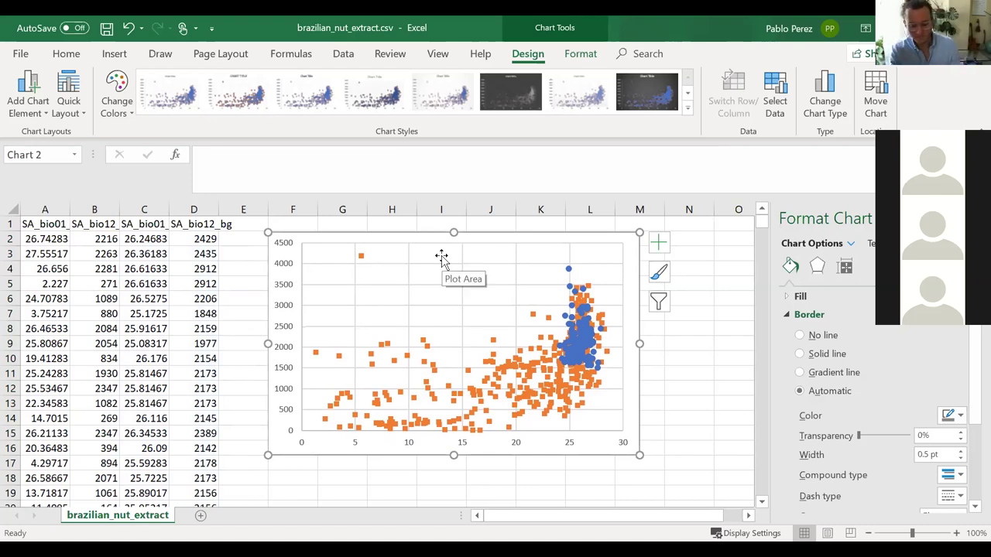
# - Draw an oval about 1.13" high and 0.74" wide over the chart's cluster of blue points
pyautogui.click(66, 56)
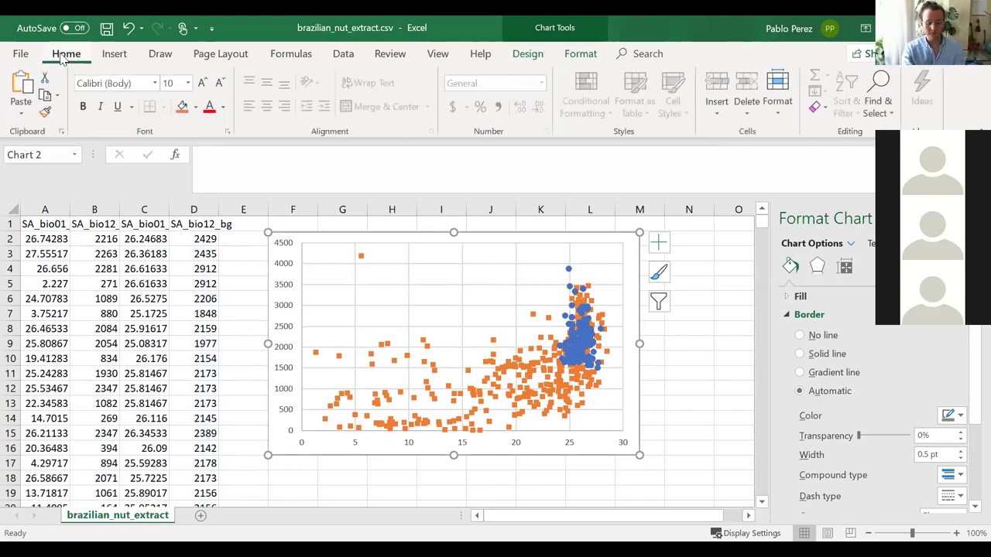
pyautogui.click(123, 62)
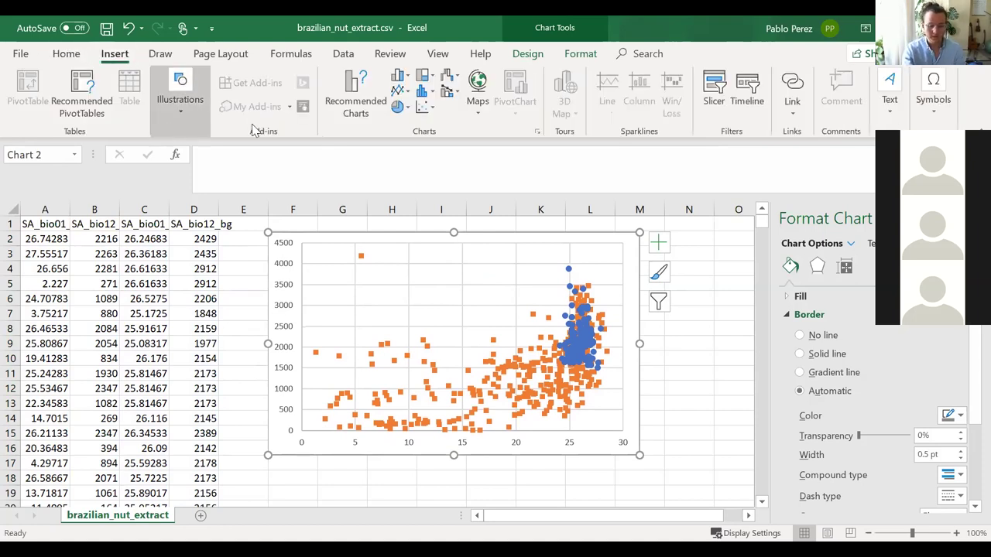
pyautogui.click(66, 56)
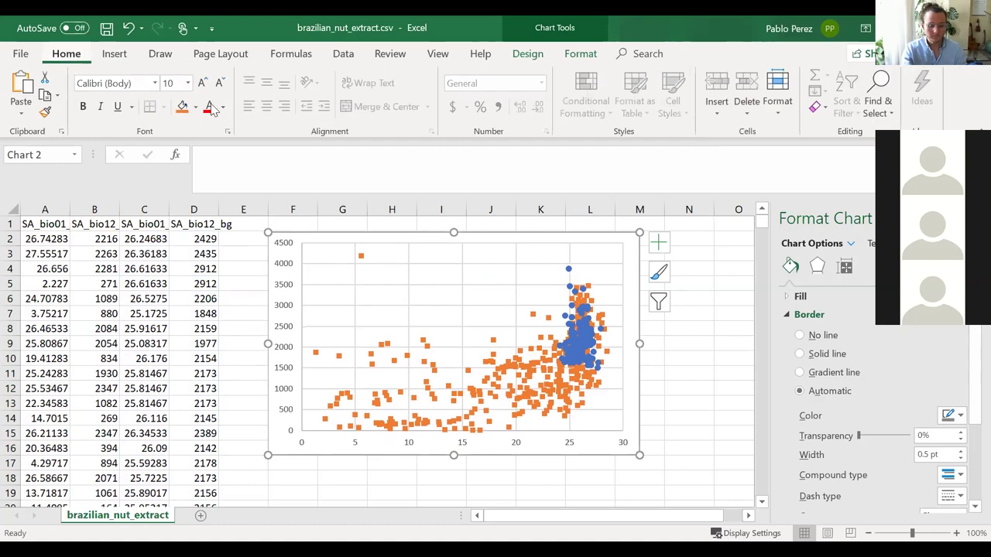
pyautogui.click(116, 54)
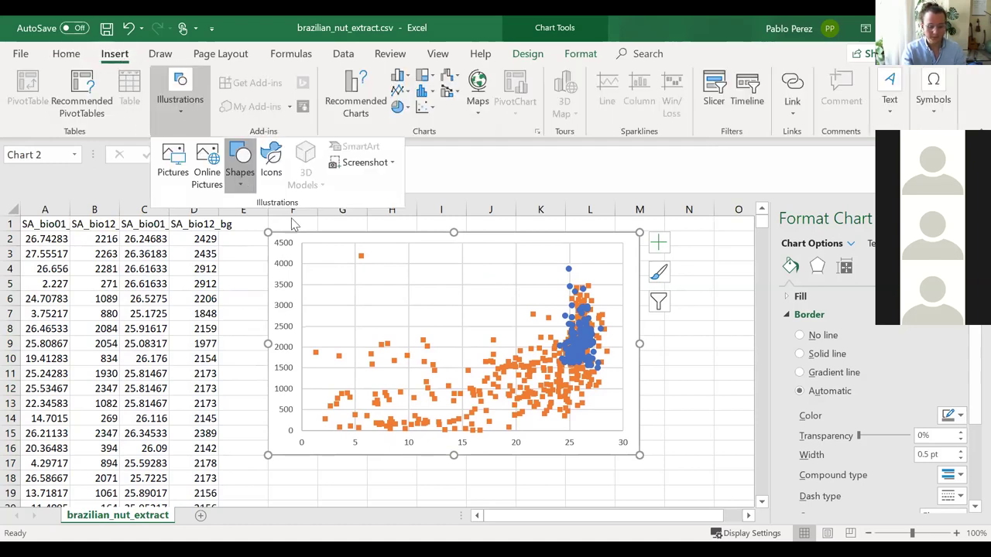
pyautogui.click(243, 183)
pyautogui.click(296, 222)
pyautogui.moveTo(548, 284); pyautogui.dragTo(605, 370)
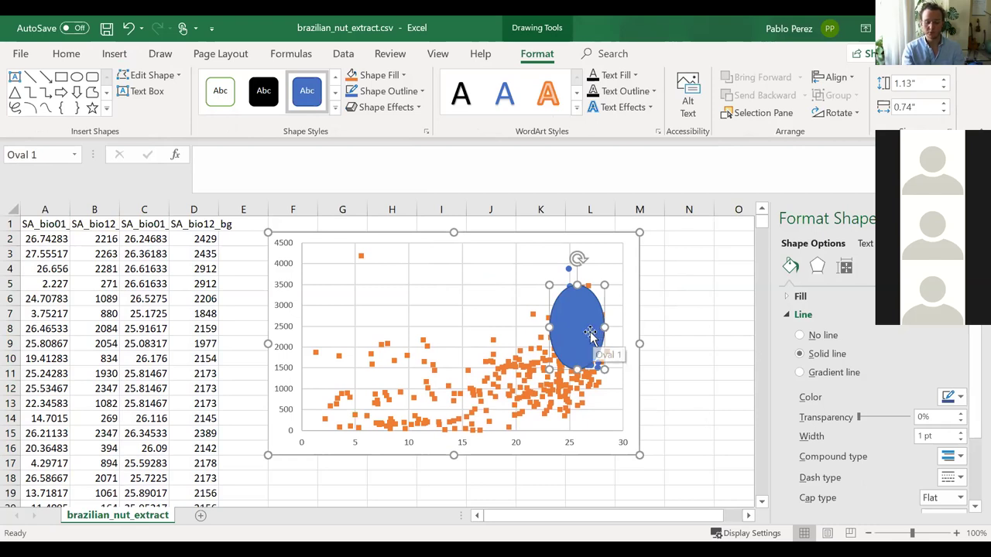
# - Shift the oval slightly, rotate it slightly counterclockwise and set its line transparency to 96%
pyautogui.moveTo(579, 335); pyautogui.dragTo(592, 331)
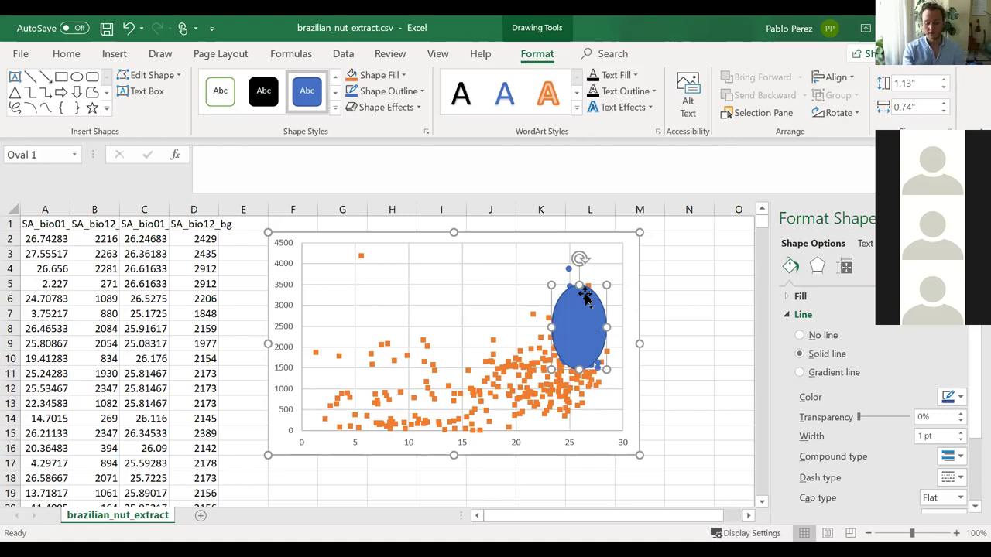
pyautogui.moveTo(580, 258); pyautogui.dragTo(564, 262)
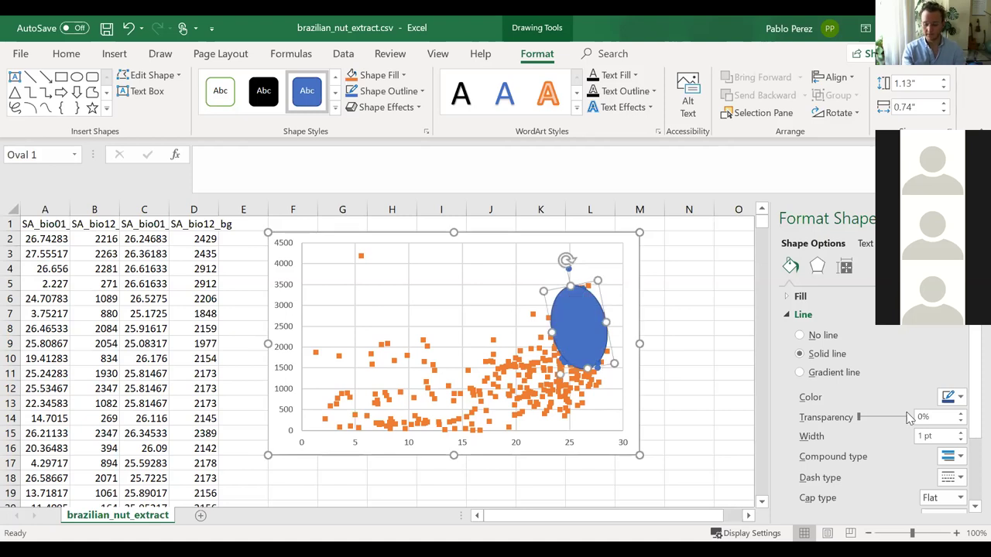
pyautogui.moveTo(905, 419); pyautogui.dragTo(909, 418)
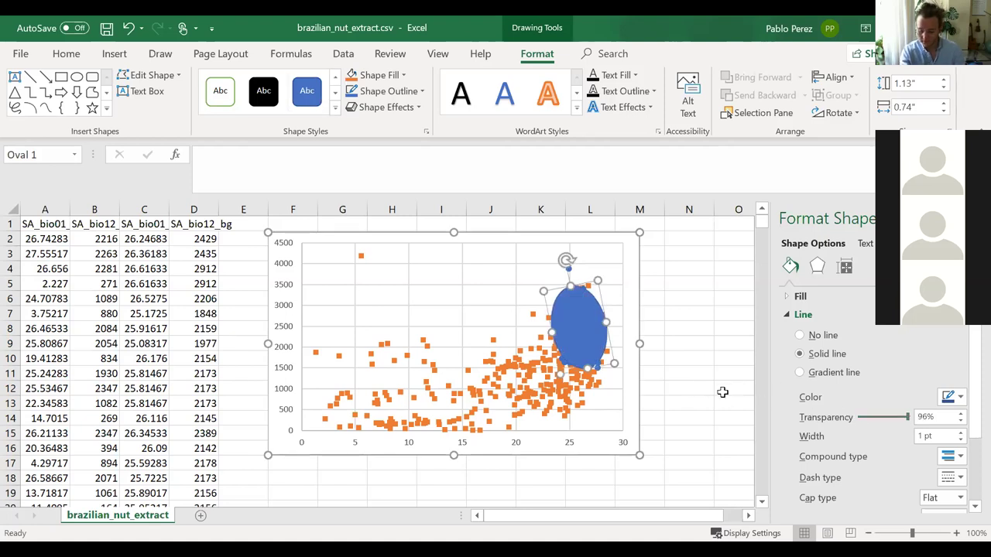
# - Move the oval off the blue points and delete it from the chart
pyautogui.click(723, 392)
pyautogui.moveTo(578, 334)
pyautogui.mouseDown()
pyautogui.moveTo(508, 316)
pyautogui.moveTo(493, 327)
pyautogui.moveTo(582, 318)
pyautogui.moveTo(587, 341)
pyautogui.moveTo(573, 322)
pyautogui.moveTo(586, 332)
pyautogui.moveTo(384, 299)
pyautogui.mouseUp()
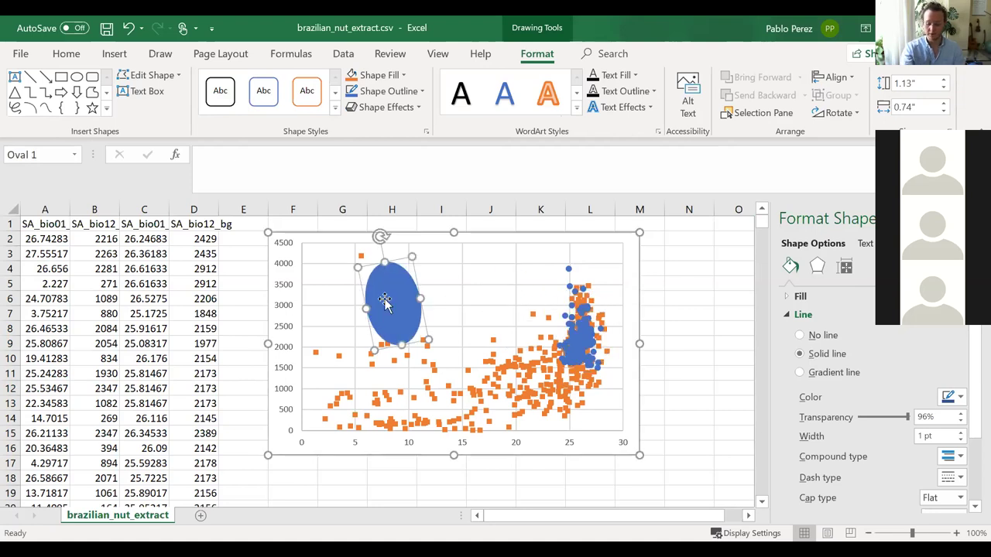
pyautogui.press('Delete')
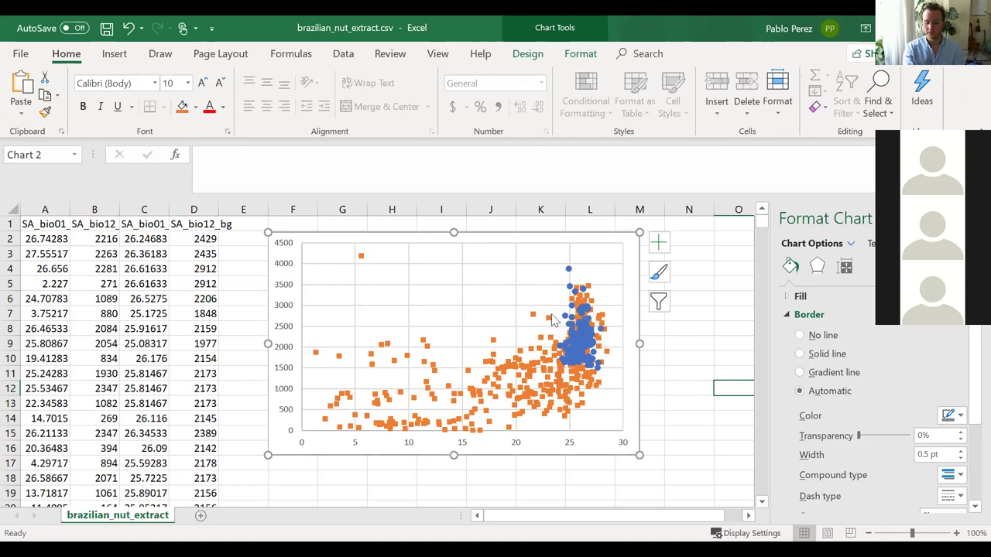
pyautogui.moveTo(551, 322)
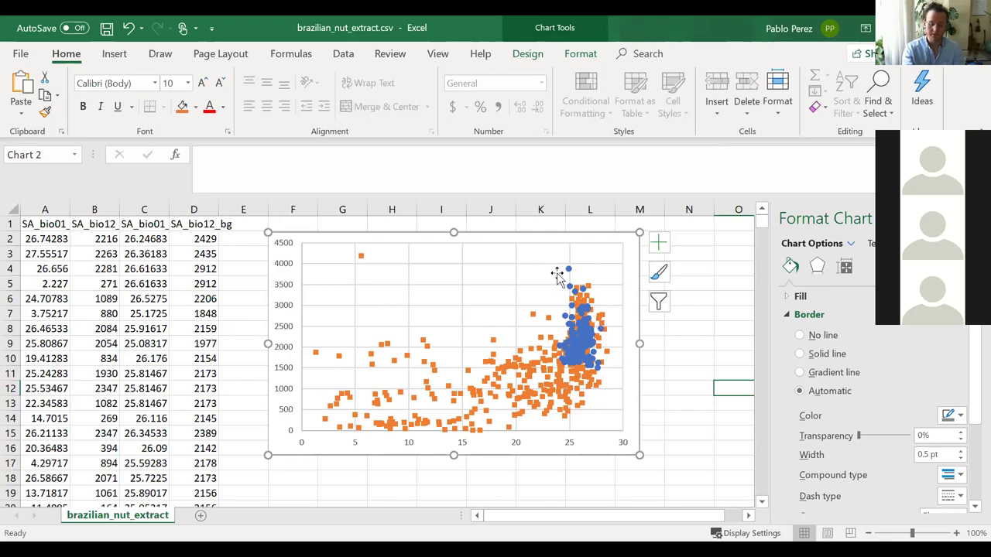
pyautogui.moveTo(530, 378)
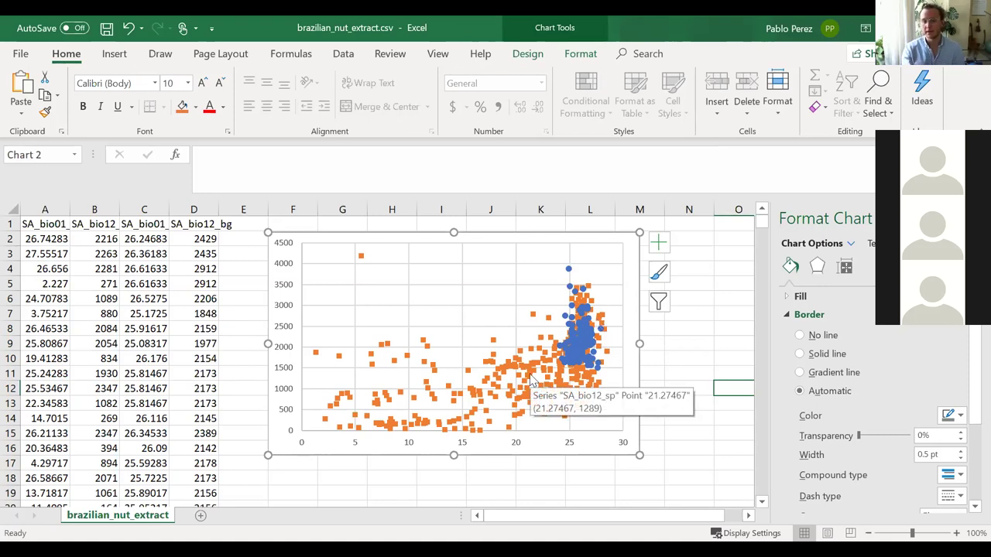
pyautogui.click(692, 348)
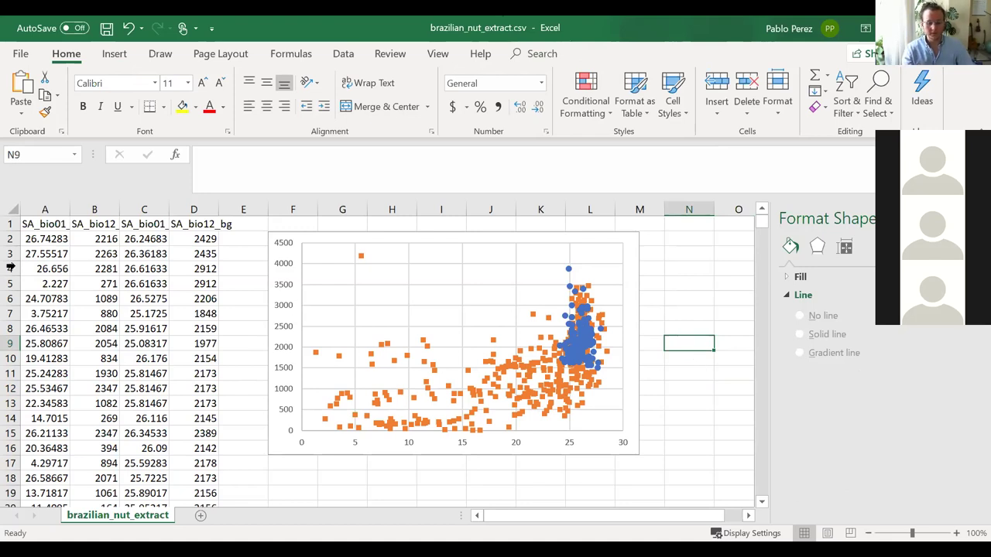
pyautogui.click(633, 259)
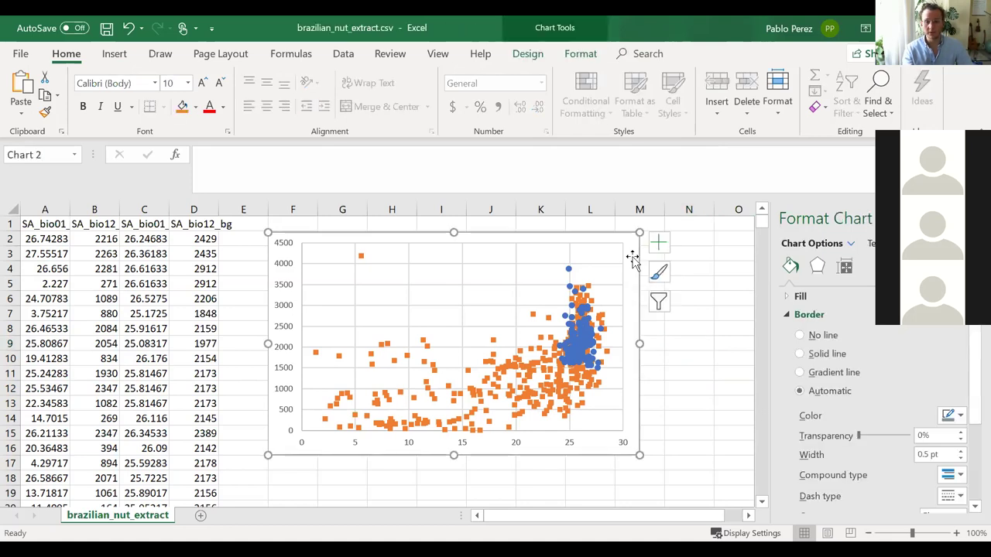
pyautogui.click(673, 374)
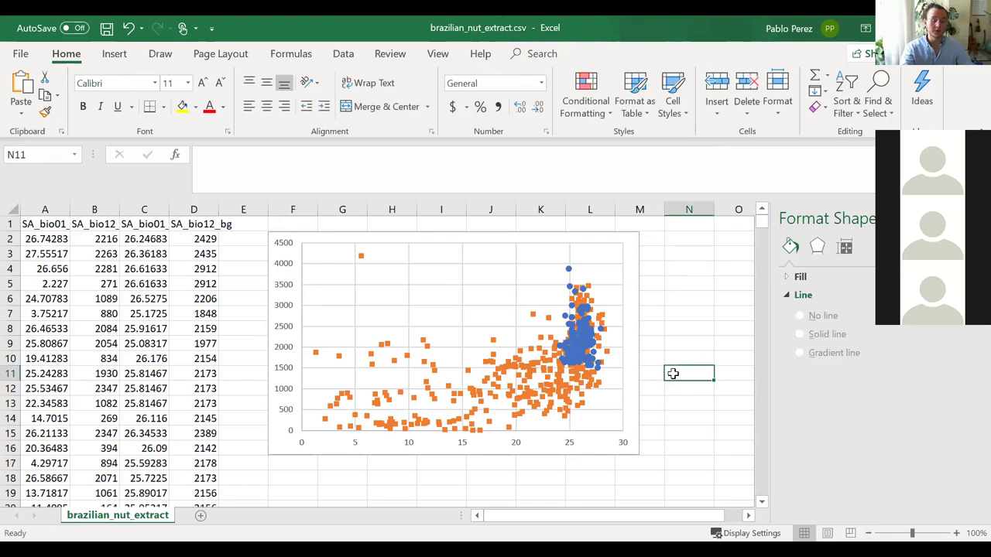